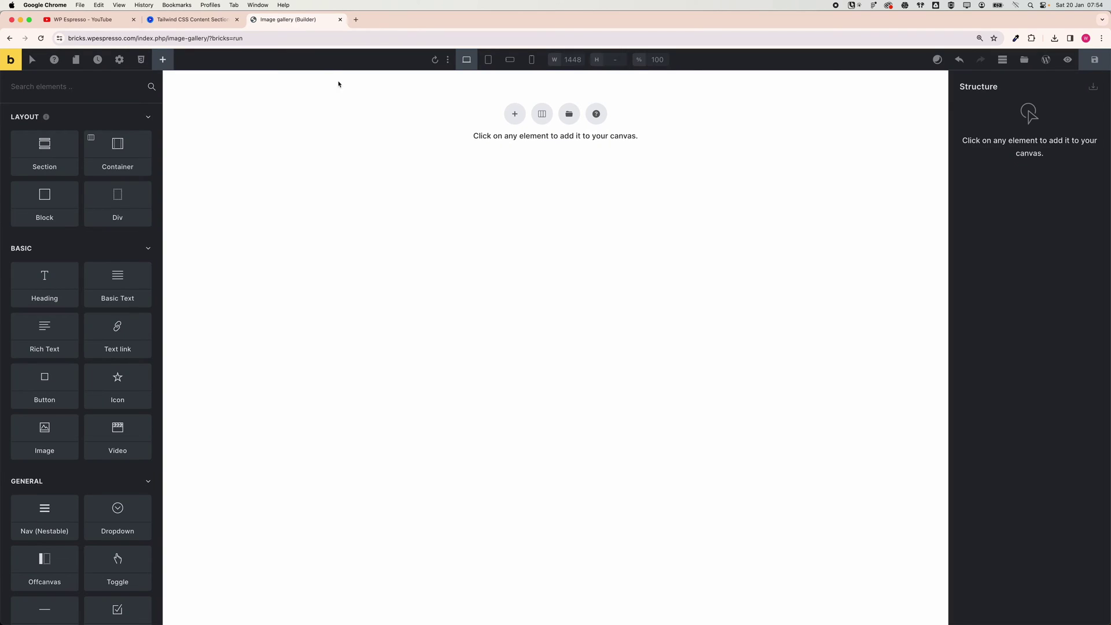
Step: Add a section to the empty page and insert a heading and a rich text element into its container
{"action": "left_click", "coordinate": [515, 114]}
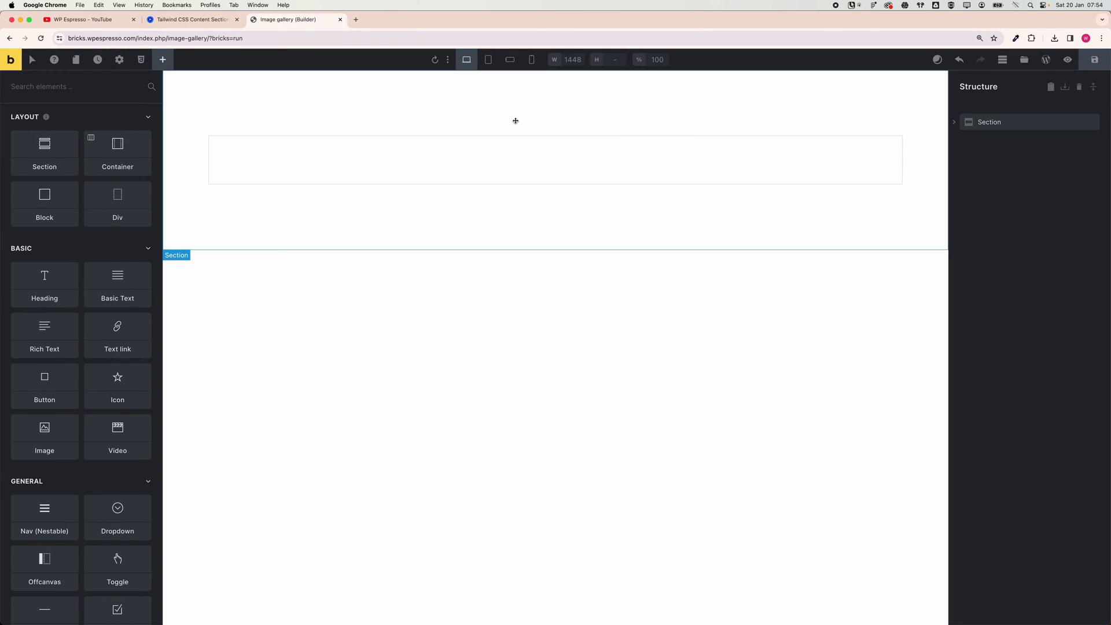
{"action": "left_click", "coordinate": [975, 121]}
{"action": "left_click", "coordinate": [954, 121]}
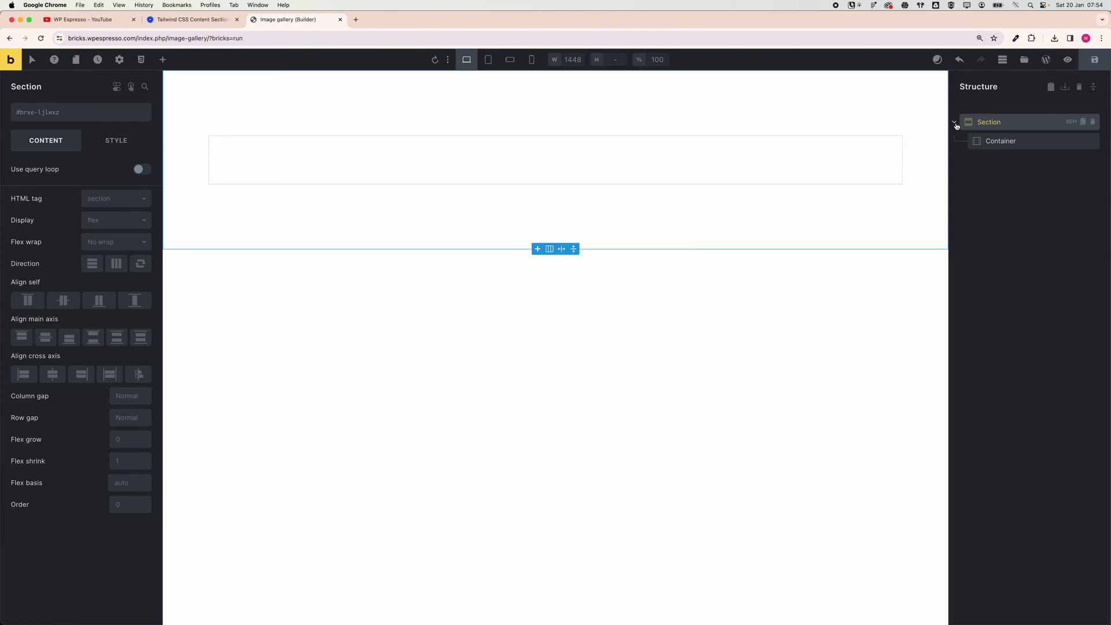
{"action": "left_click", "coordinate": [998, 142]}
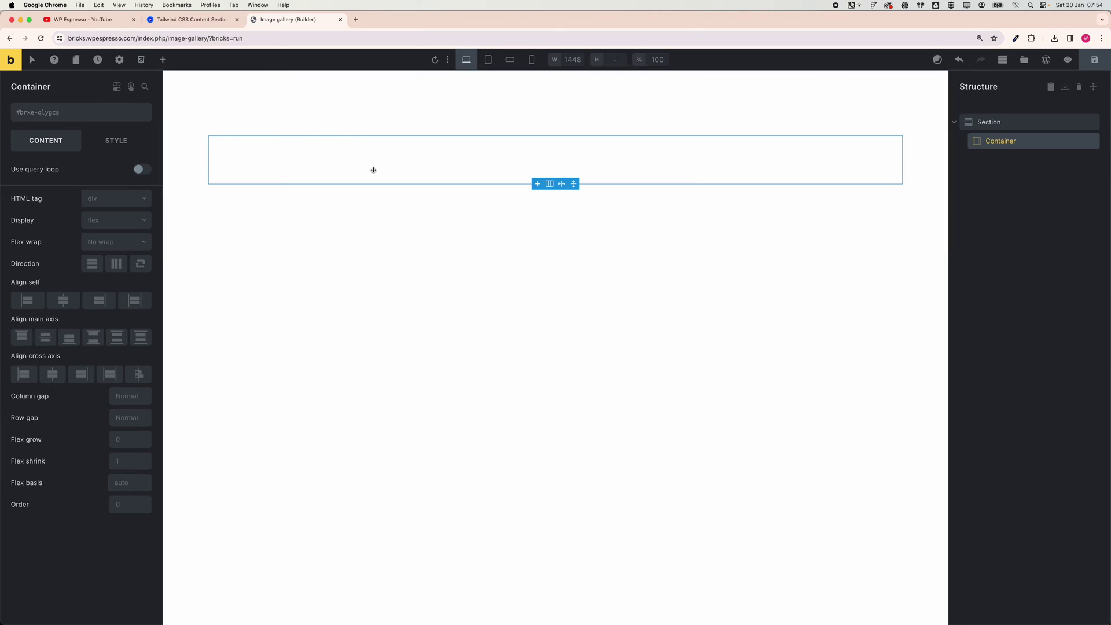
{"action": "left_click", "coordinate": [162, 59]}
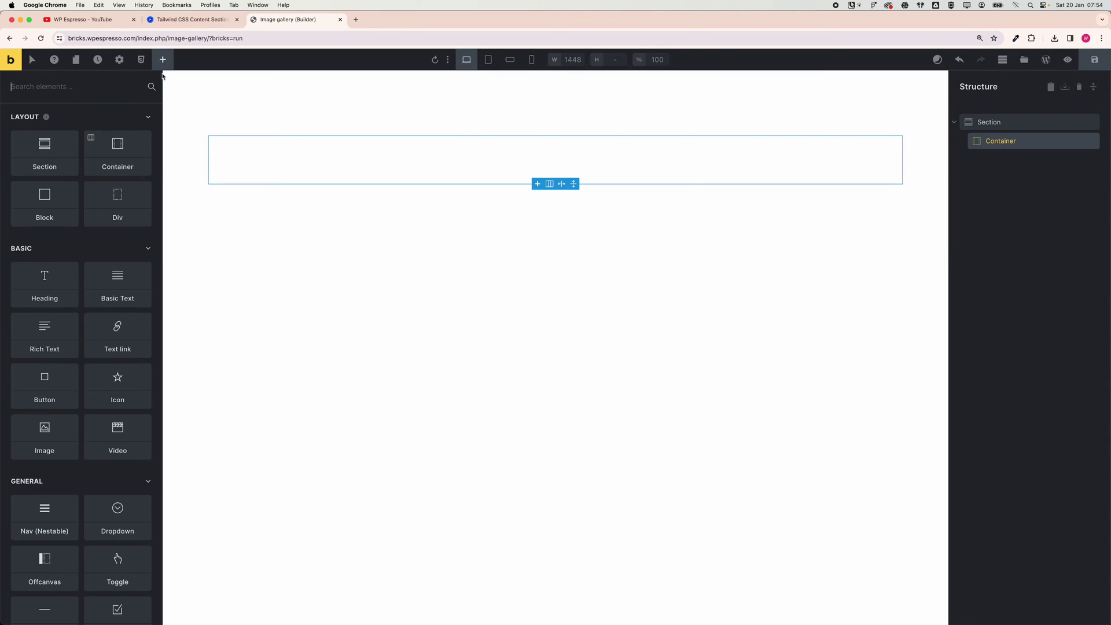
{"action": "left_click", "coordinate": [40, 289]}
{"action": "left_click", "coordinate": [44, 335]}
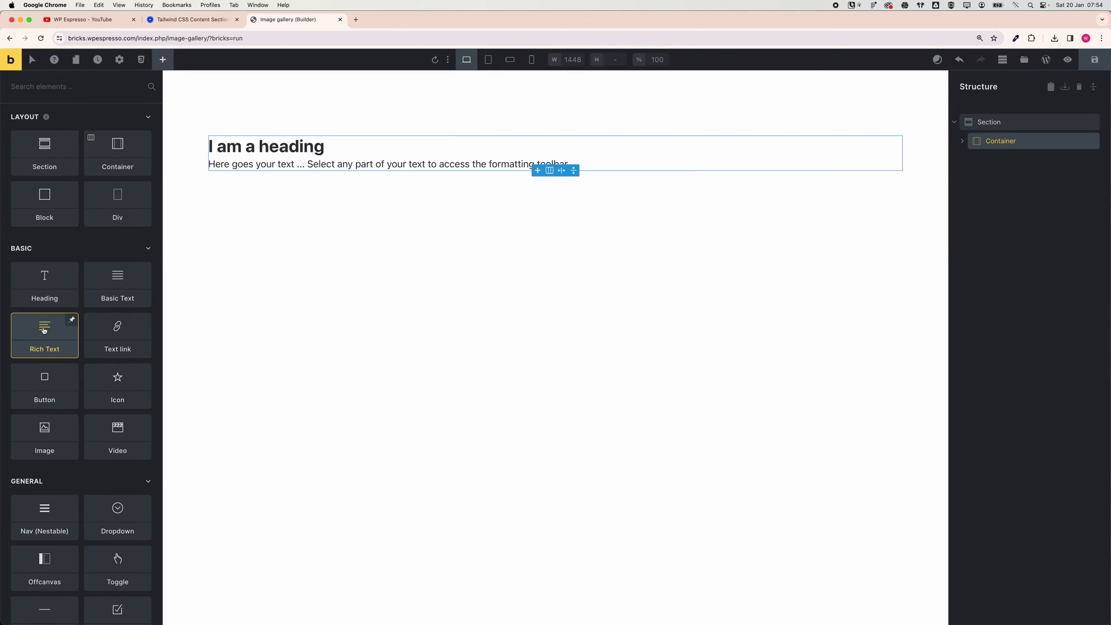
Step: Add a second container to the section, below the one with the heading and text
{"action": "left_click", "coordinate": [984, 123]}
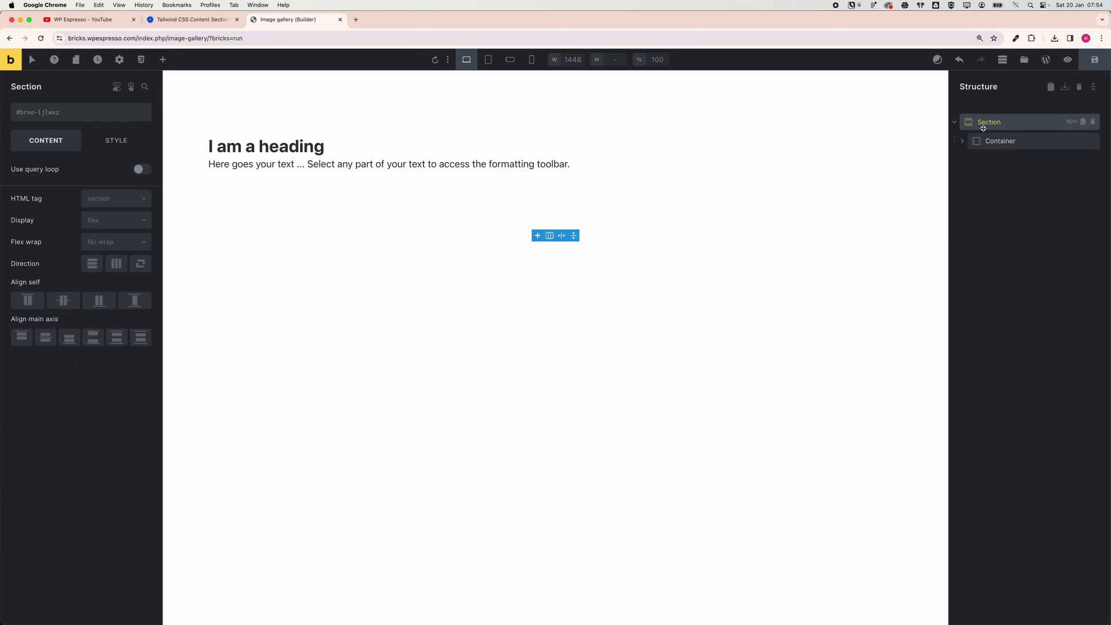
{"action": "left_click", "coordinate": [163, 60]}
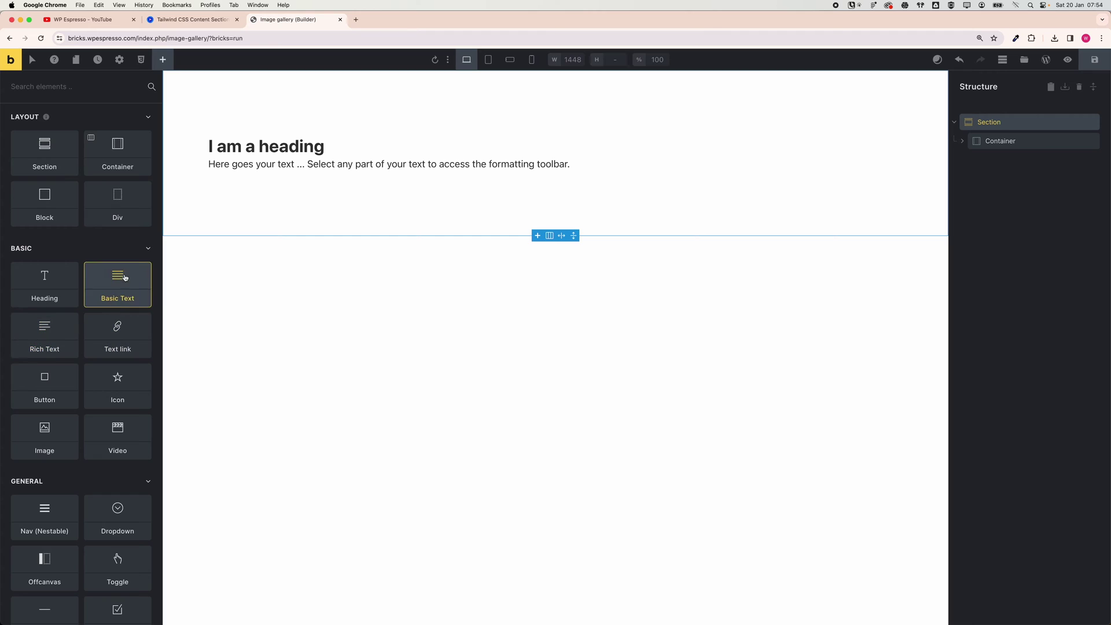
{"action": "left_click", "coordinate": [105, 167]}
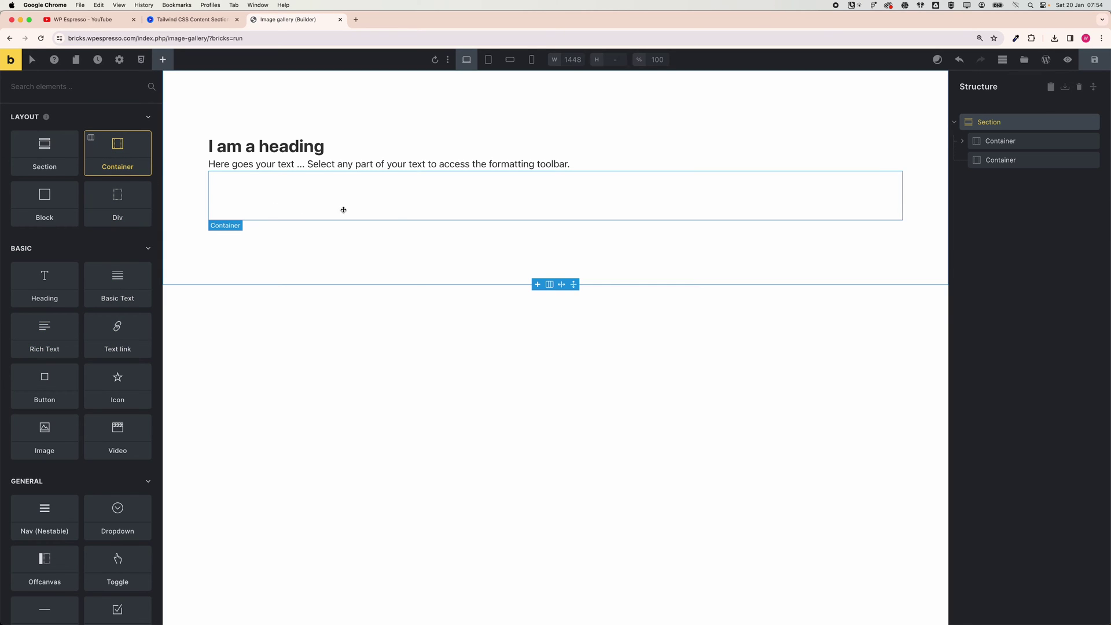
Step: Set the second container's display to grid with template columns 2fr 1fr 1fr
{"action": "left_click", "coordinate": [978, 162]}
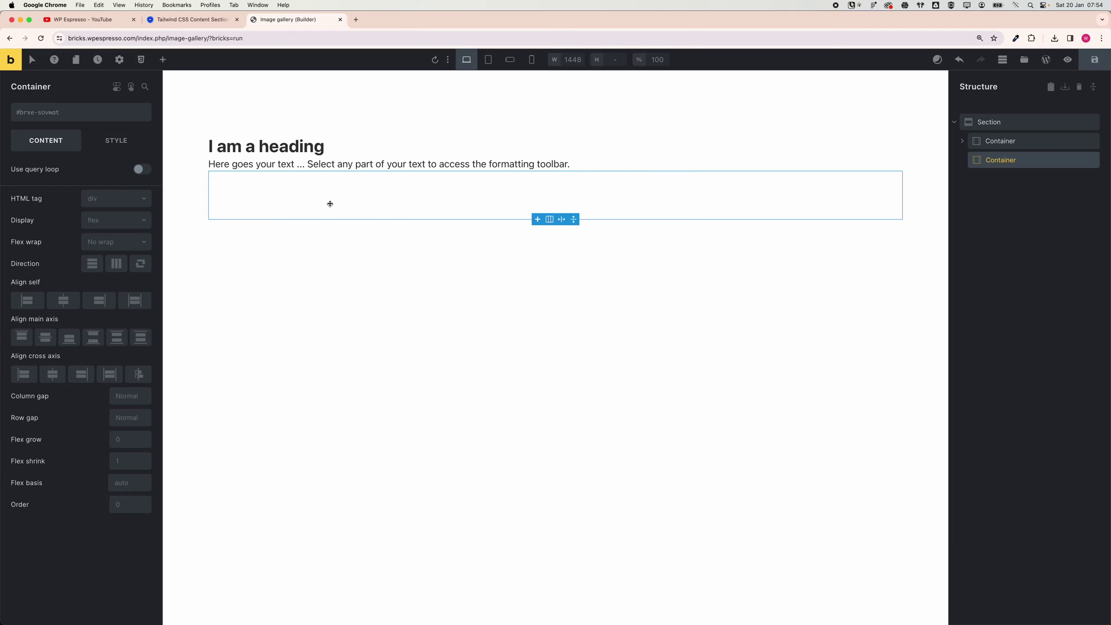
{"action": "left_click", "coordinate": [126, 223]}
{"action": "left_click", "coordinate": [119, 270]}
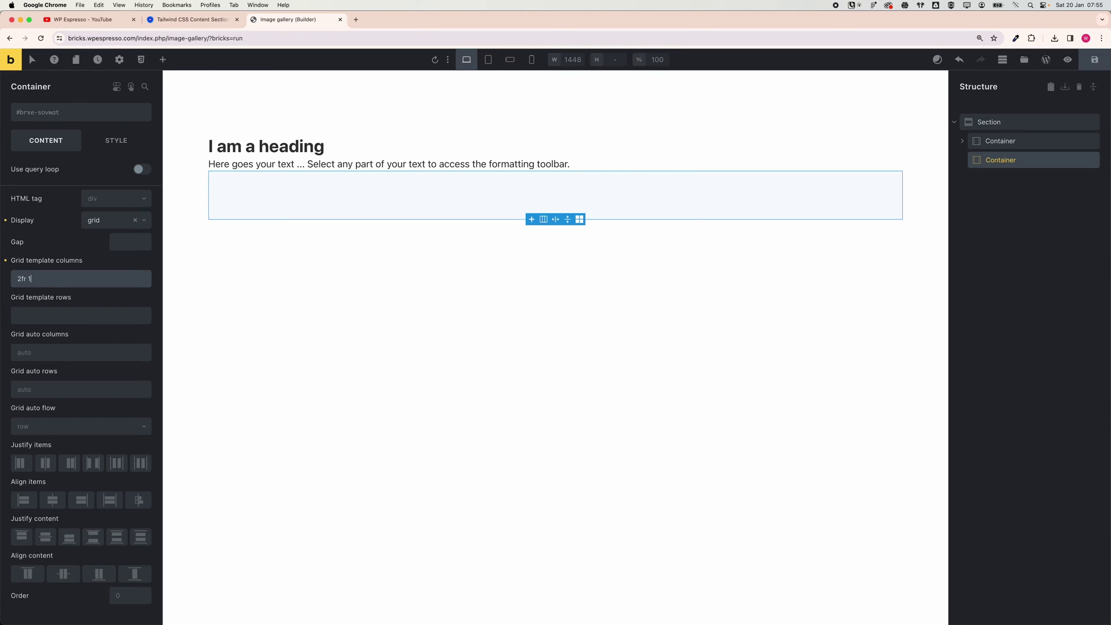
{"action": "type", "text": "1fr"}
Step: Add a div to the grid container and insert an image element inside that div
{"action": "left_click", "coordinate": [162, 59]}
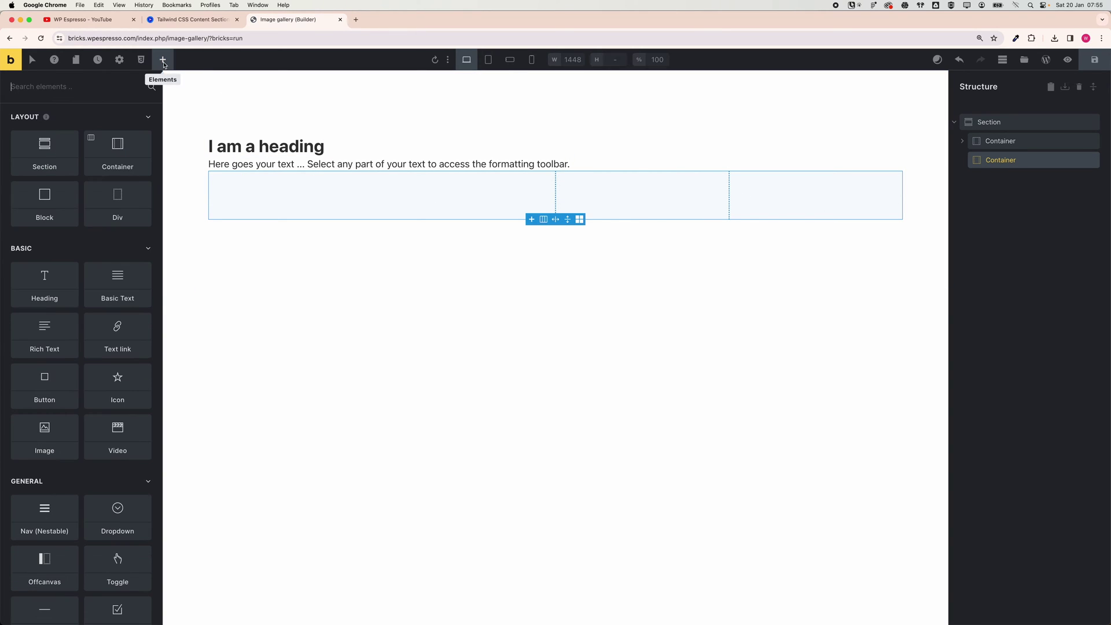
{"action": "left_click", "coordinate": [110, 207]}
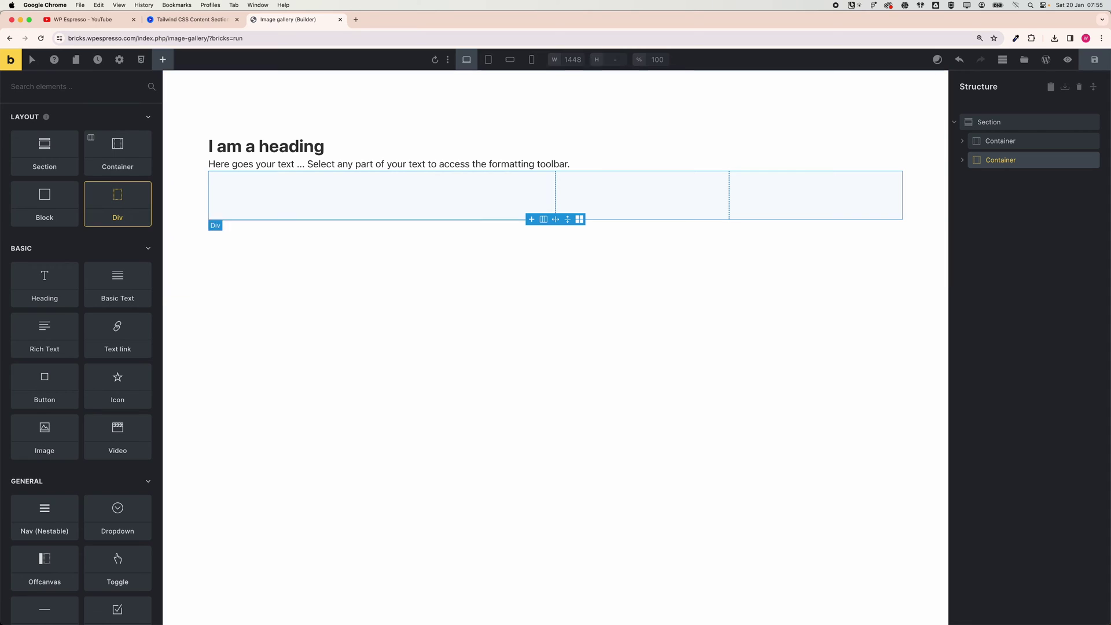
{"action": "left_click", "coordinate": [961, 161]}
{"action": "left_click", "coordinate": [994, 179]}
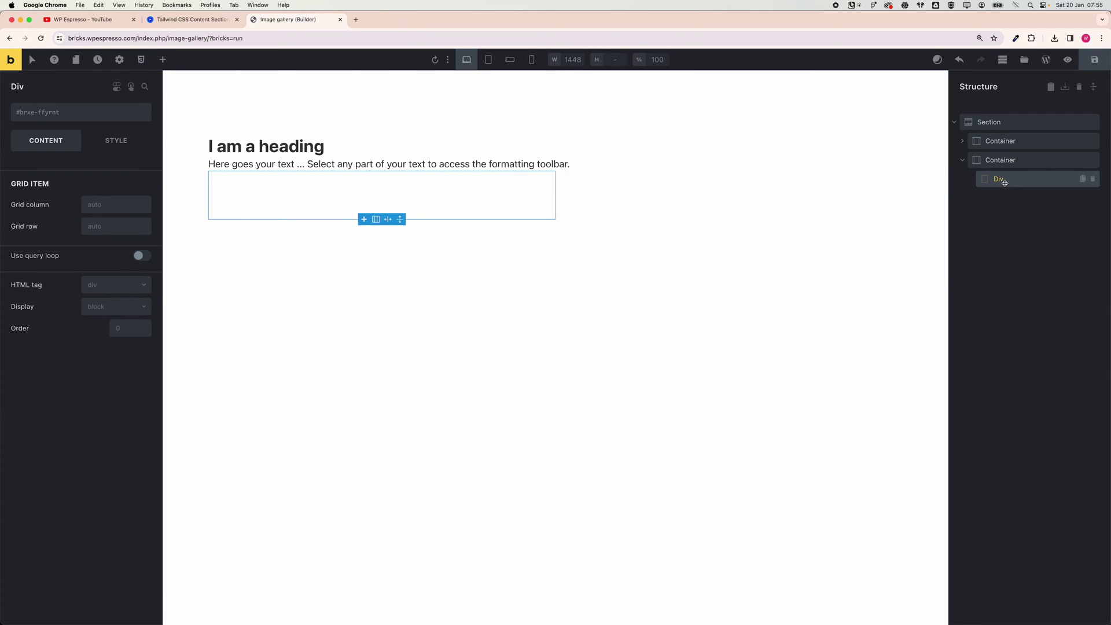
{"action": "left_click_drag", "start_coordinate": [1004, 183], "coordinate": [375, 202]}
{"action": "left_click", "coordinate": [162, 60]}
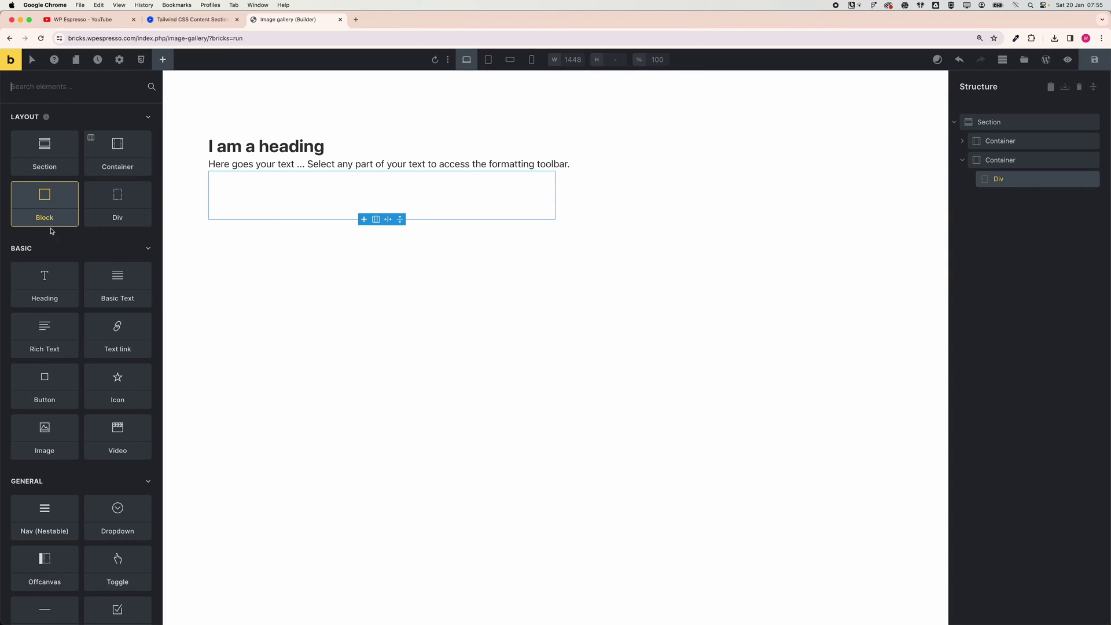
{"action": "left_click", "coordinate": [69, 423]}
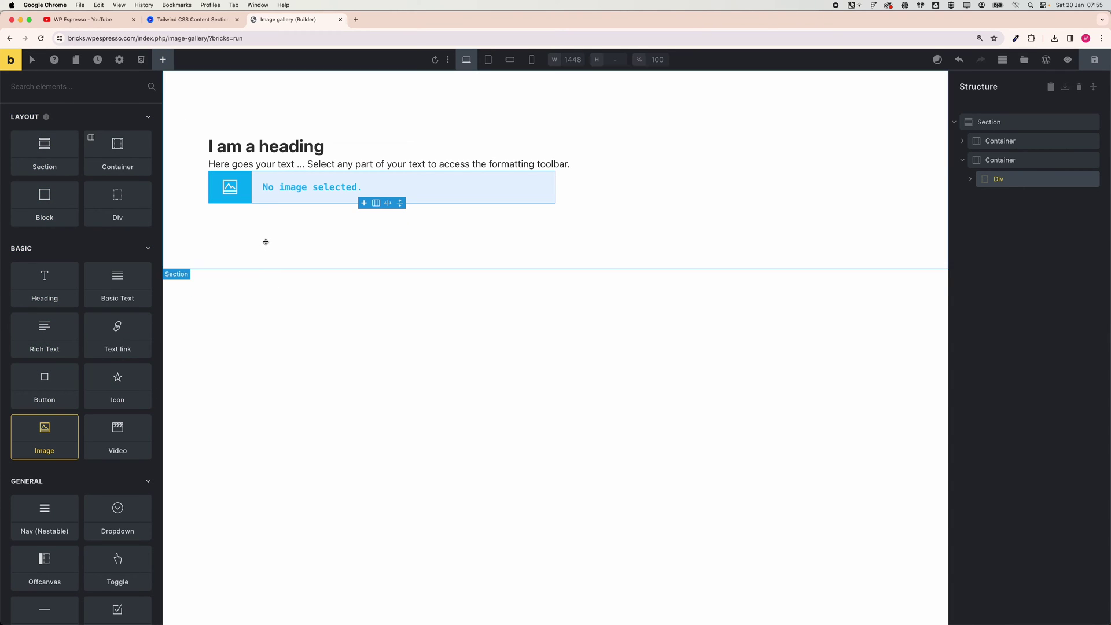
Step: Fill the image element with content-gallery-1.png from the media library and set its HTML tag to figure
{"action": "left_click", "coordinate": [279, 196]}
{"action": "left_click", "coordinate": [102, 184]}
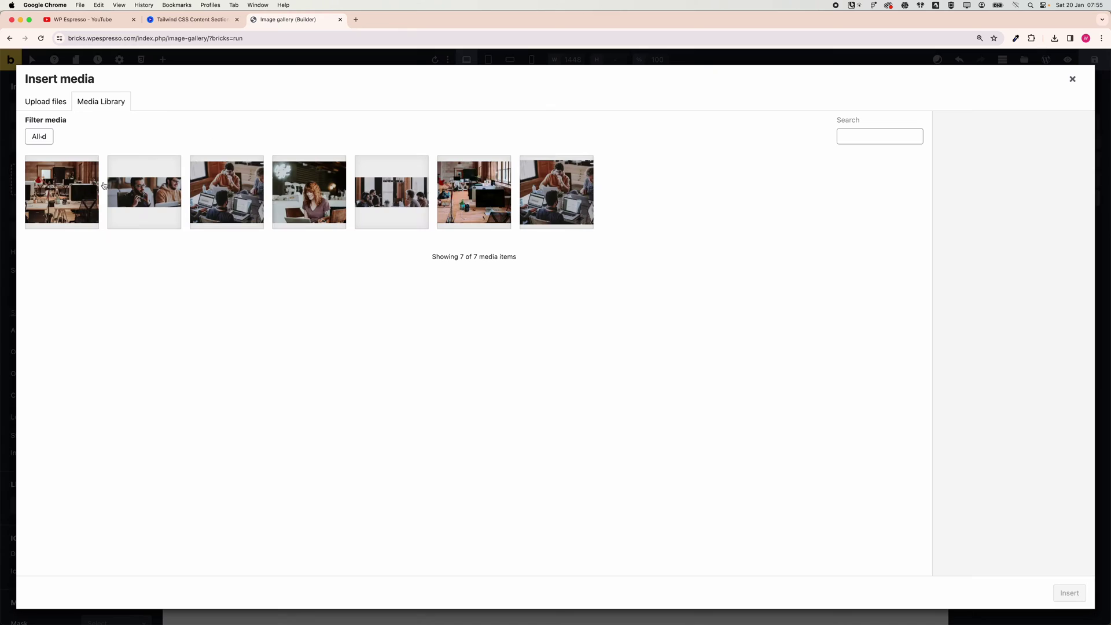
{"action": "left_click", "coordinate": [96, 186]}
{"action": "left_click", "coordinate": [155, 200]}
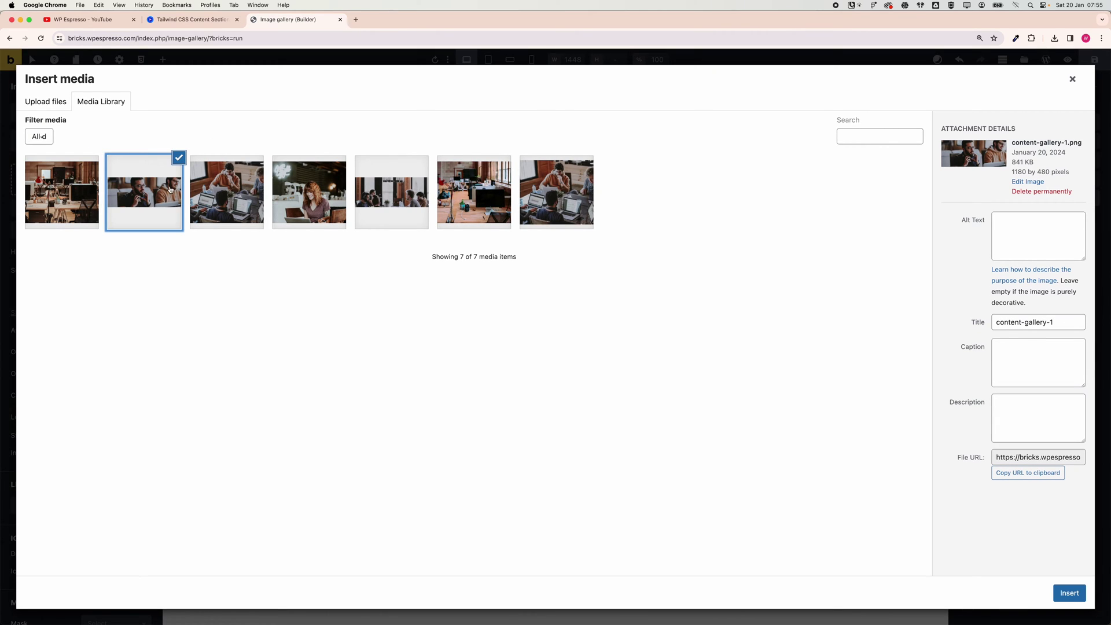
{"action": "left_click", "coordinate": [1064, 590]}
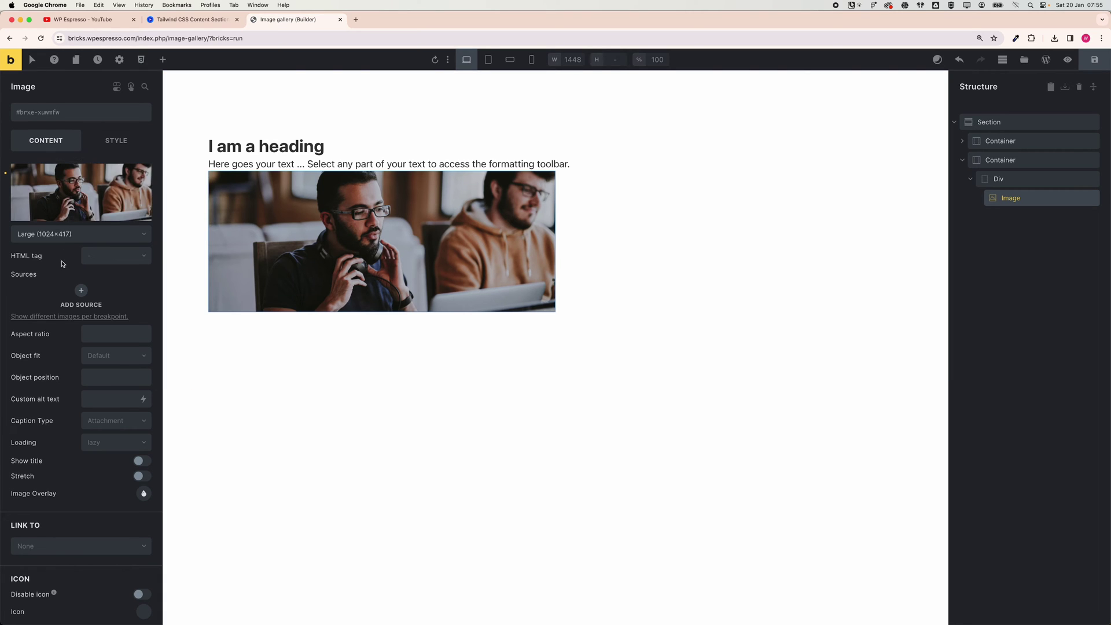
{"action": "left_click", "coordinate": [96, 261]}
{"action": "left_click", "coordinate": [102, 277]}
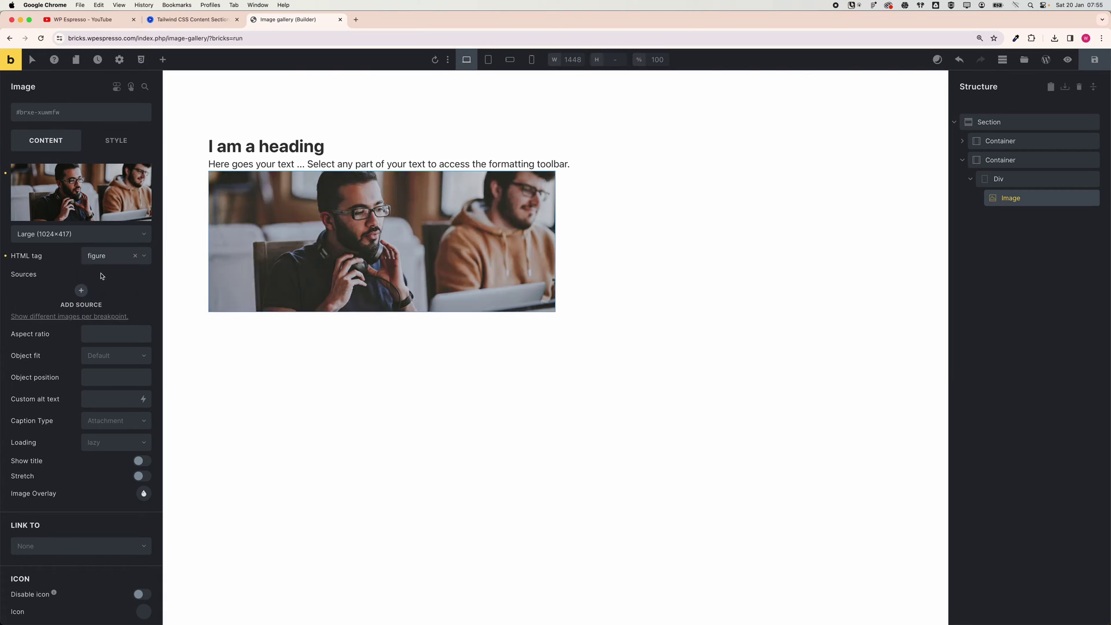
Step: Try an aspect ratio of 7/3 on the image and clear the value again
{"action": "left_click", "coordinate": [106, 329]}
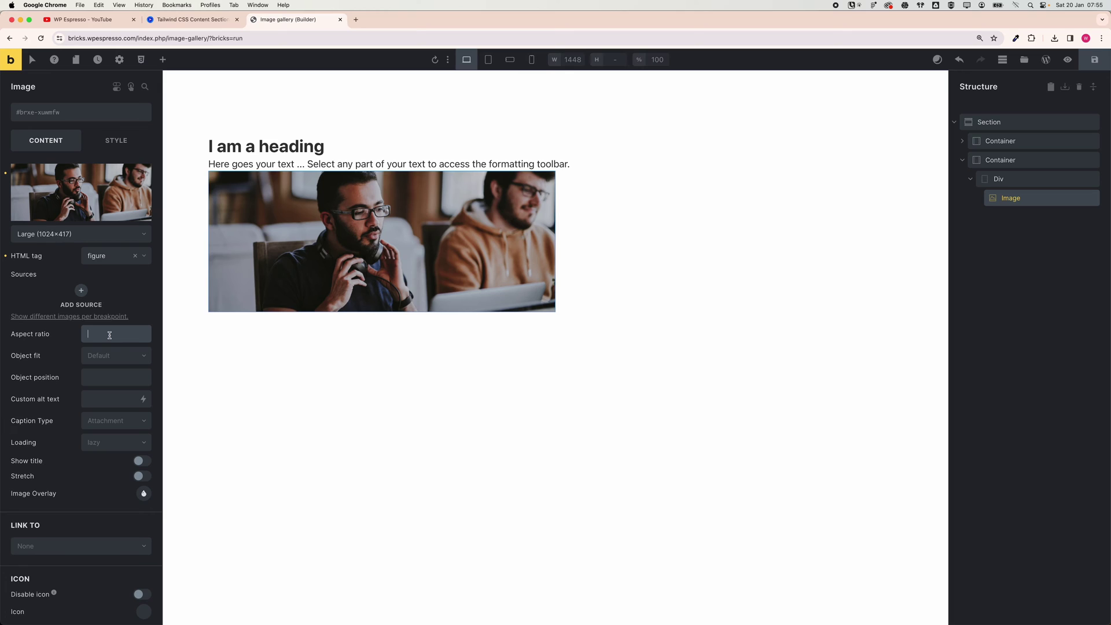
{"action": "type", "text": "7/3"}
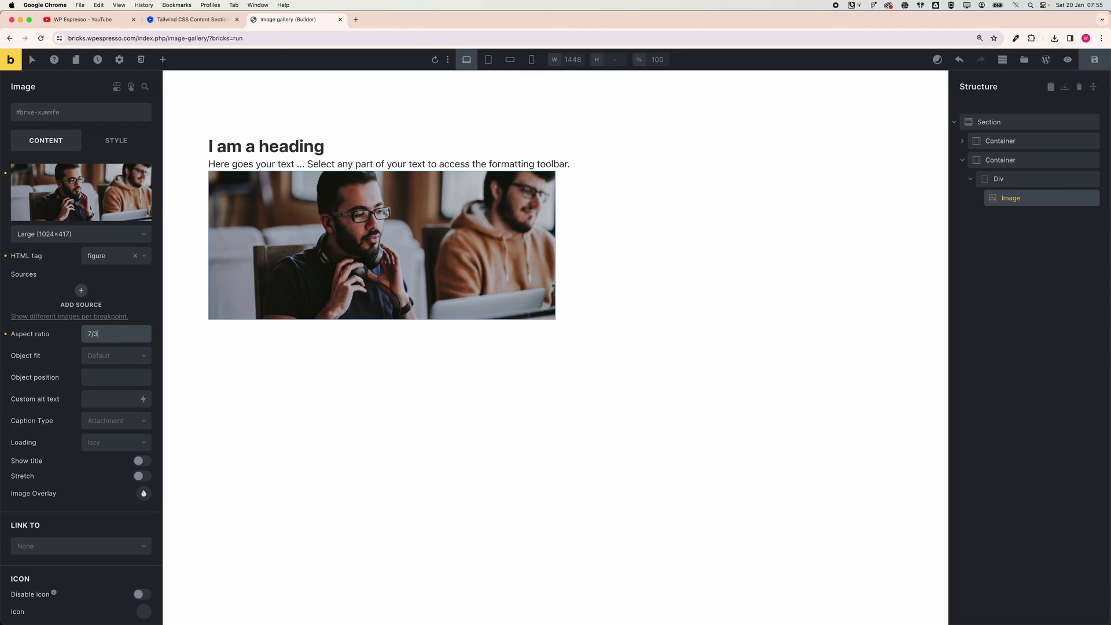
{"action": "key", "text": "BackSpace"}
{"action": "key", "text": "BackSpace"}
{"action": "key", "text": "BackSpace"}
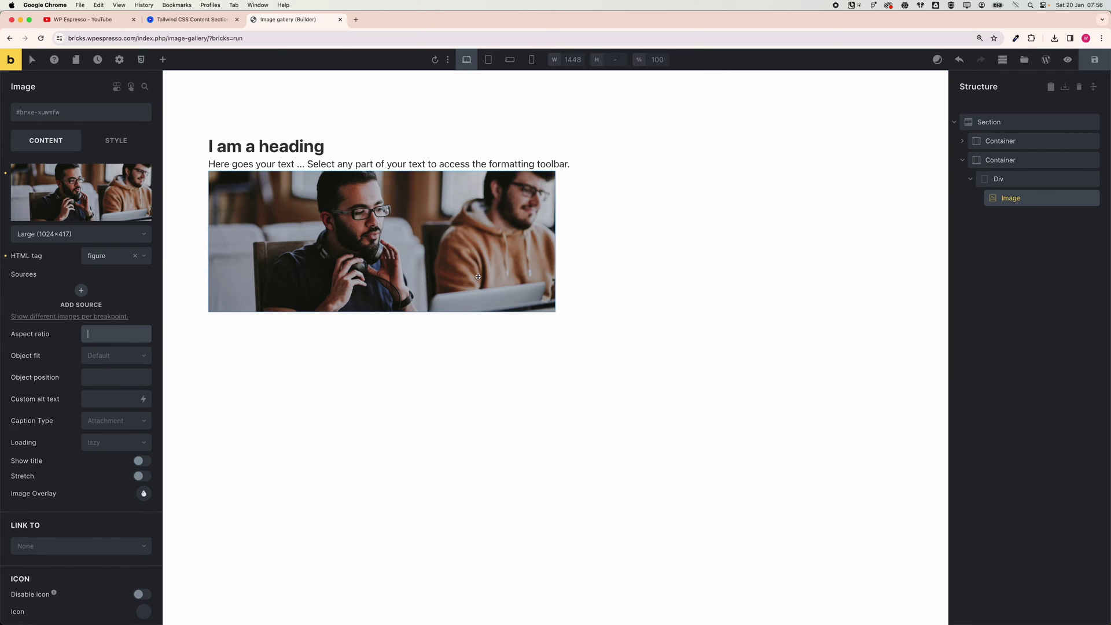
Step: Duplicate the image div twice so that all three grid columns are filled
{"action": "left_click", "coordinate": [970, 181]}
{"action": "left_click", "coordinate": [1082, 180]}
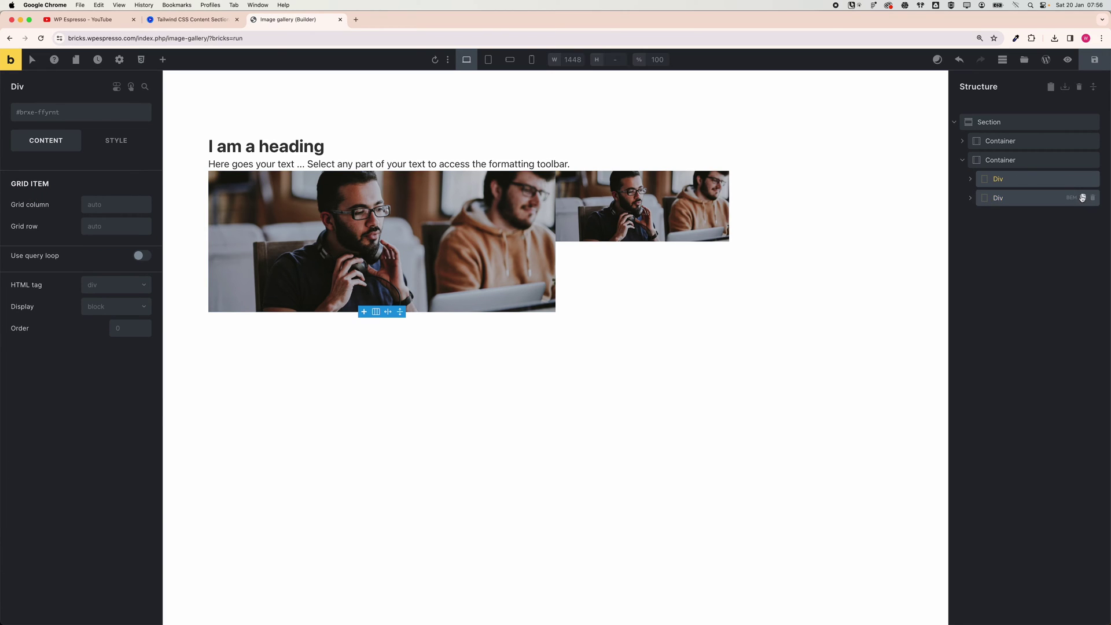
{"action": "left_click", "coordinate": [1083, 179]}
Step: Replace the second grid column's image with the first media library photo, showing office desks and a red lamp
{"action": "left_click", "coordinate": [653, 207]}
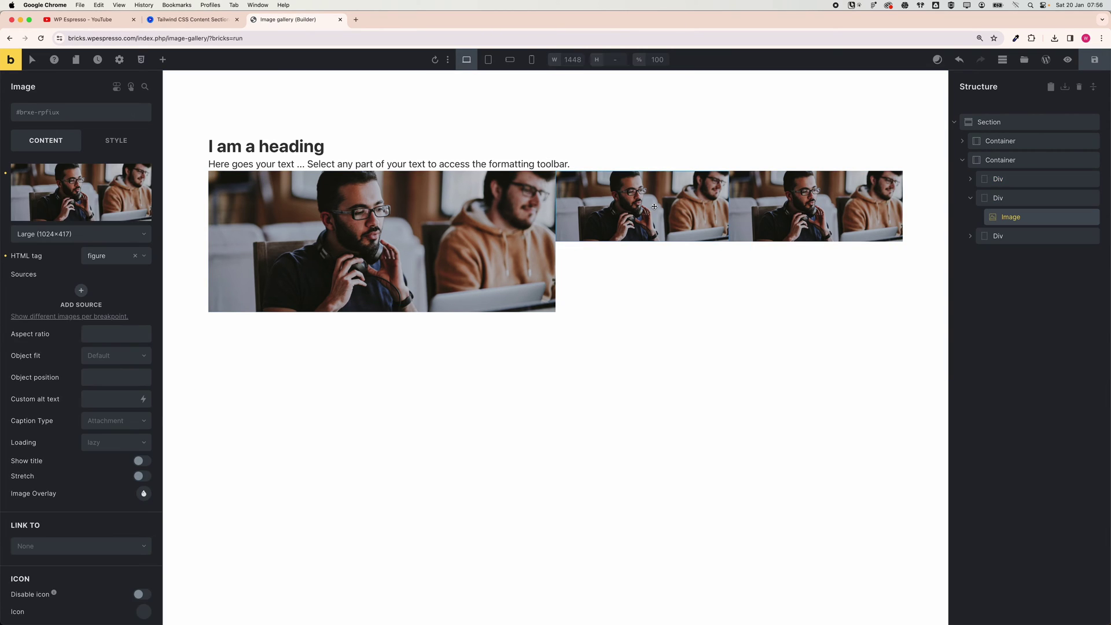
{"action": "left_click", "coordinate": [81, 190]}
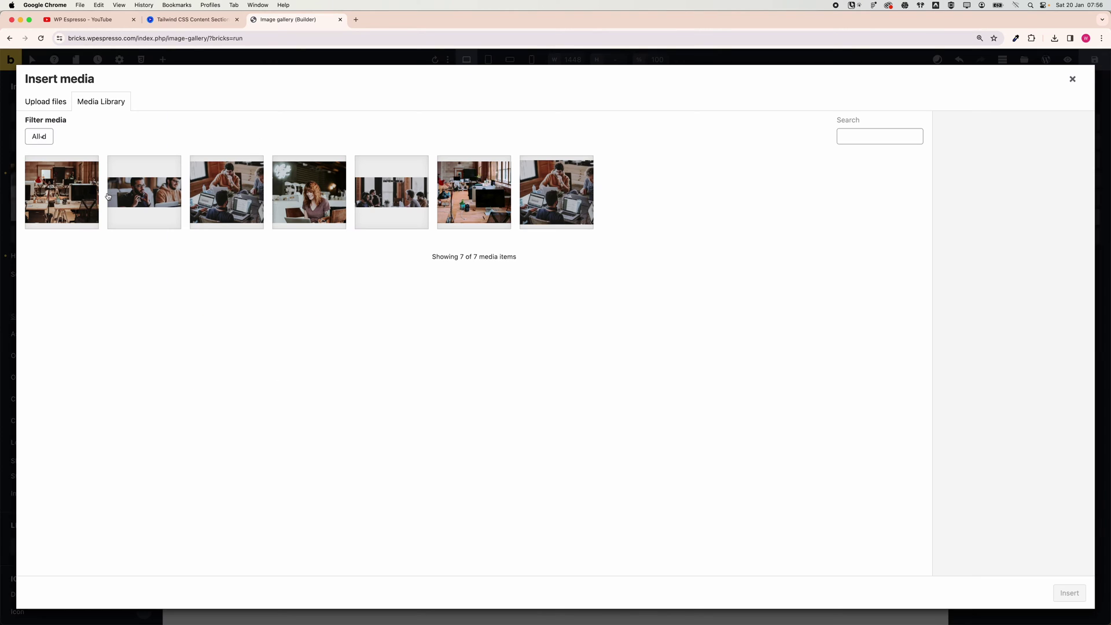
{"action": "left_click", "coordinate": [74, 194]}
{"action": "left_click", "coordinate": [1069, 592]}
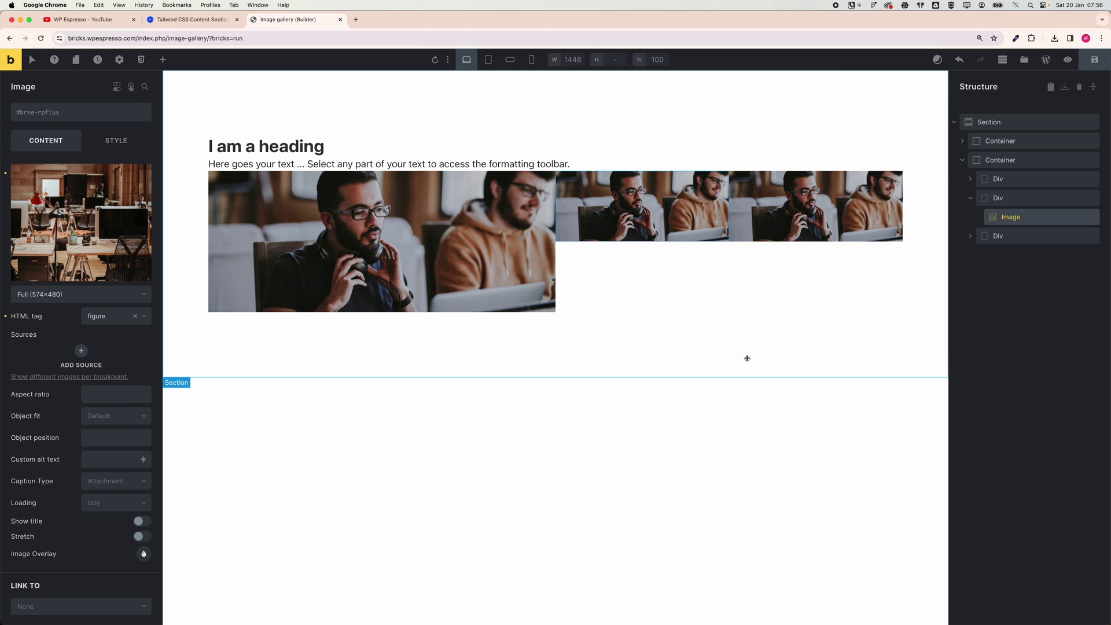
Step: Replace the third grid column's image with the photo of a red-haired woman at a laptop
{"action": "left_click", "coordinate": [792, 229]}
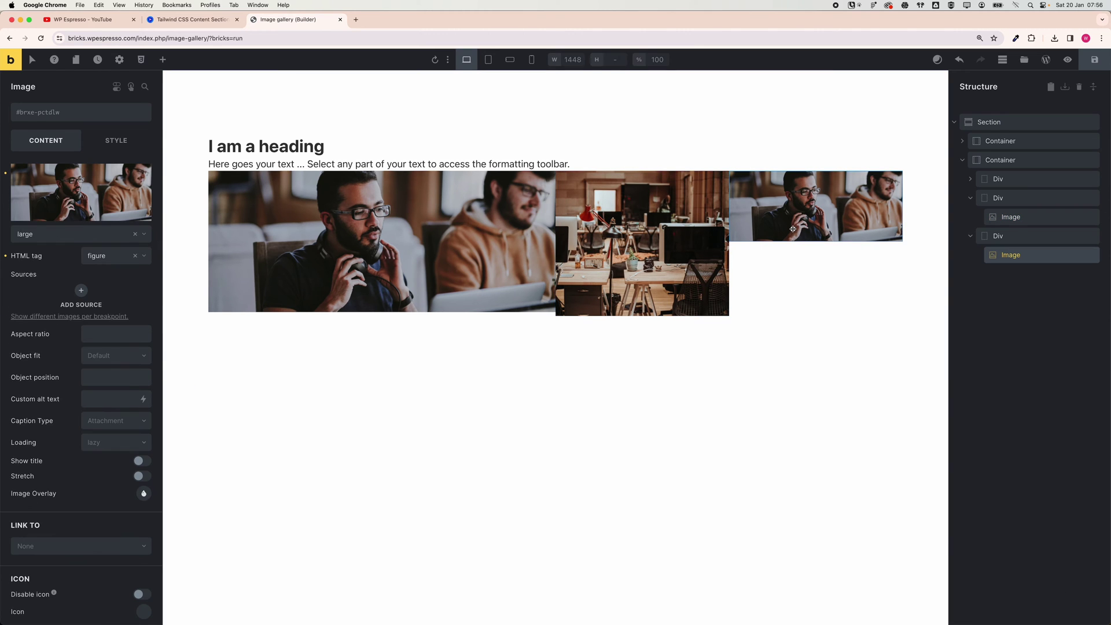
{"action": "left_click", "coordinate": [80, 194]}
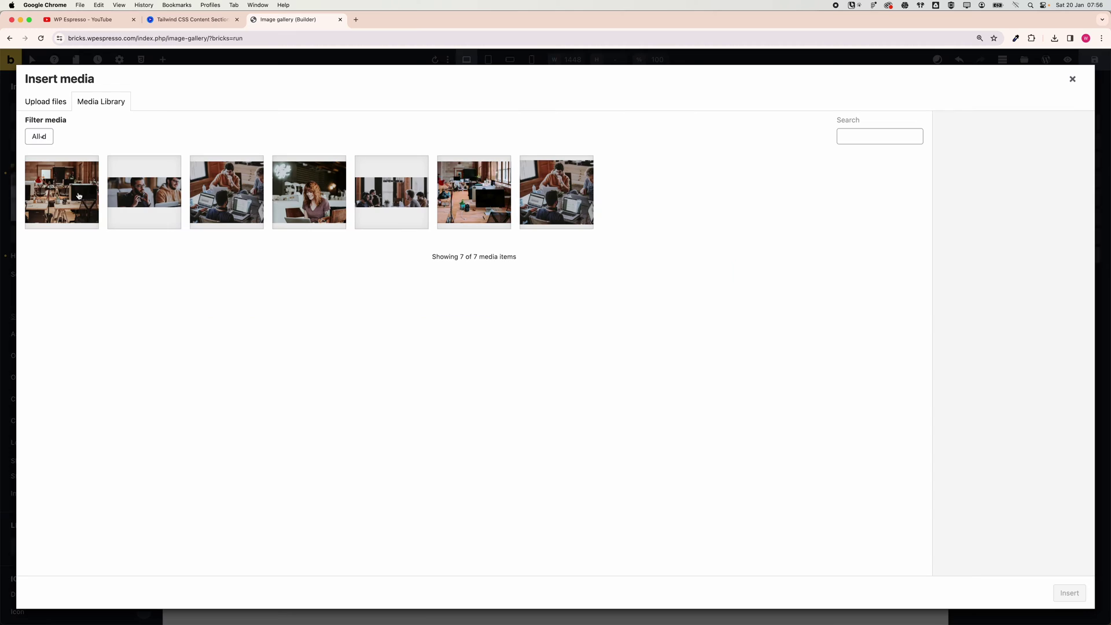
{"action": "left_click", "coordinate": [334, 211]}
{"action": "left_click", "coordinate": [1069, 592]}
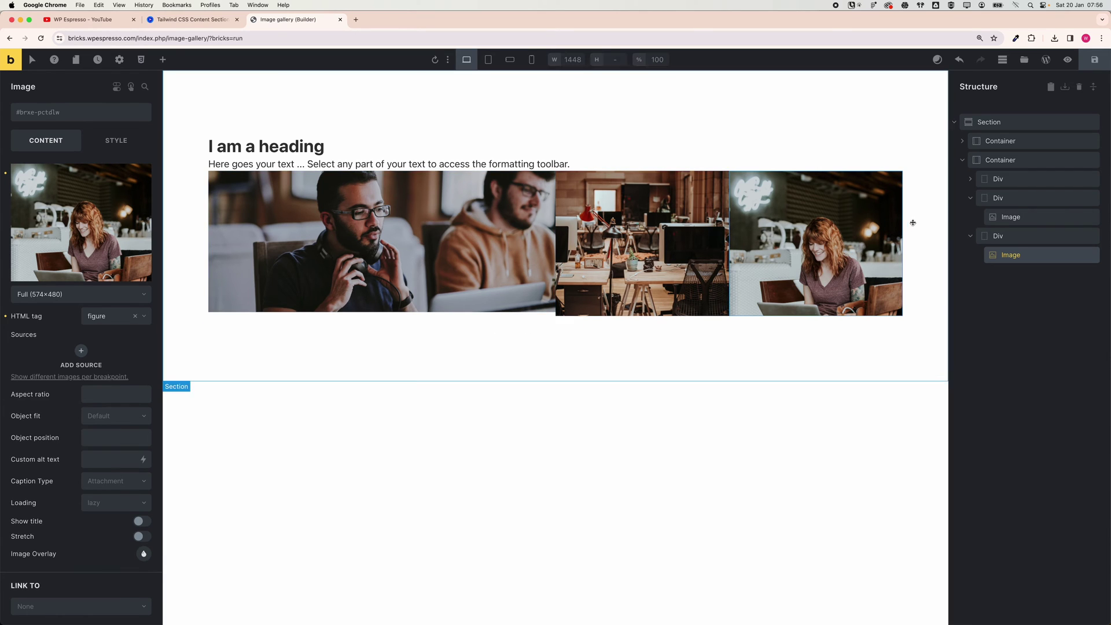
Step: Set the first gallery image's aspect ratio to 7/3 and its object fit to Cover
{"action": "left_click", "coordinate": [968, 179]}
{"action": "left_click", "coordinate": [1012, 198]}
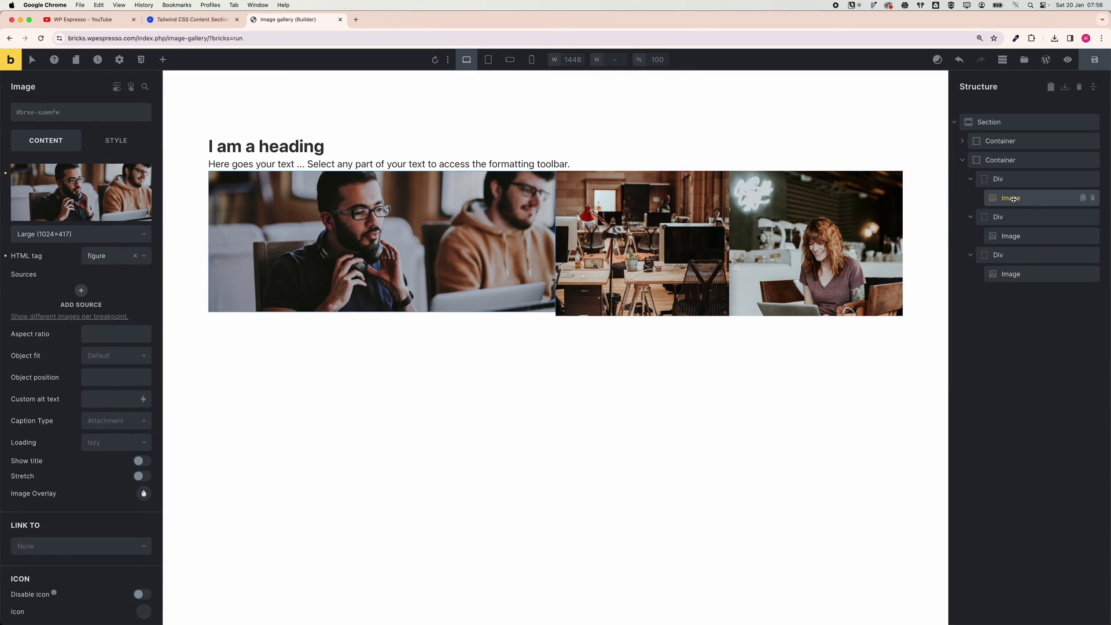
{"action": "left_click", "coordinate": [113, 334]}
{"action": "type", "text": "7/3"}
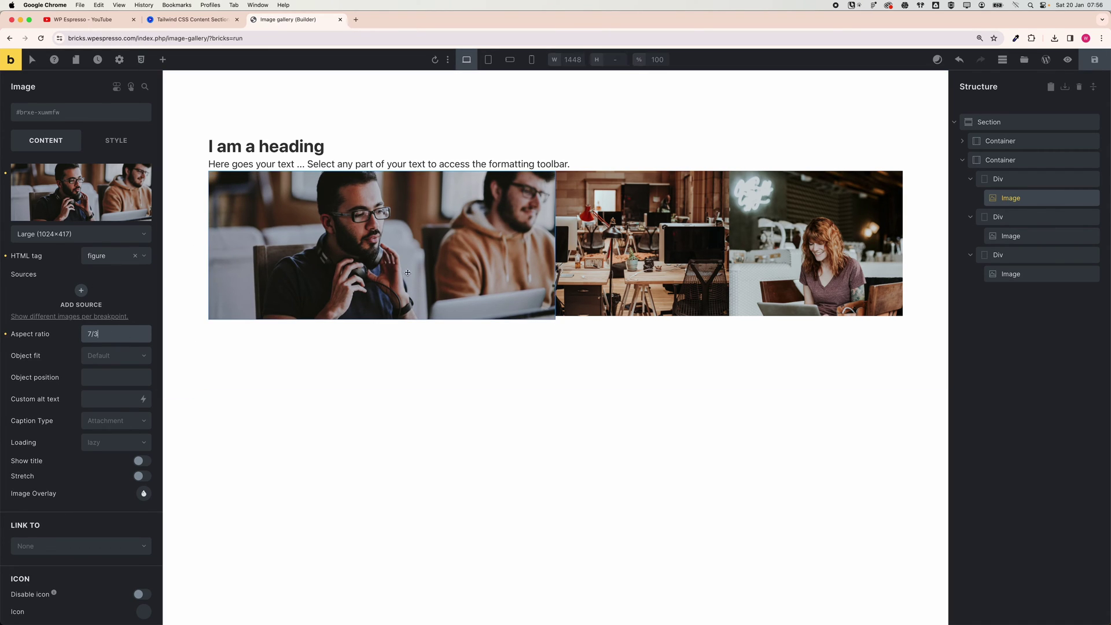
{"action": "left_click", "coordinate": [109, 359]}
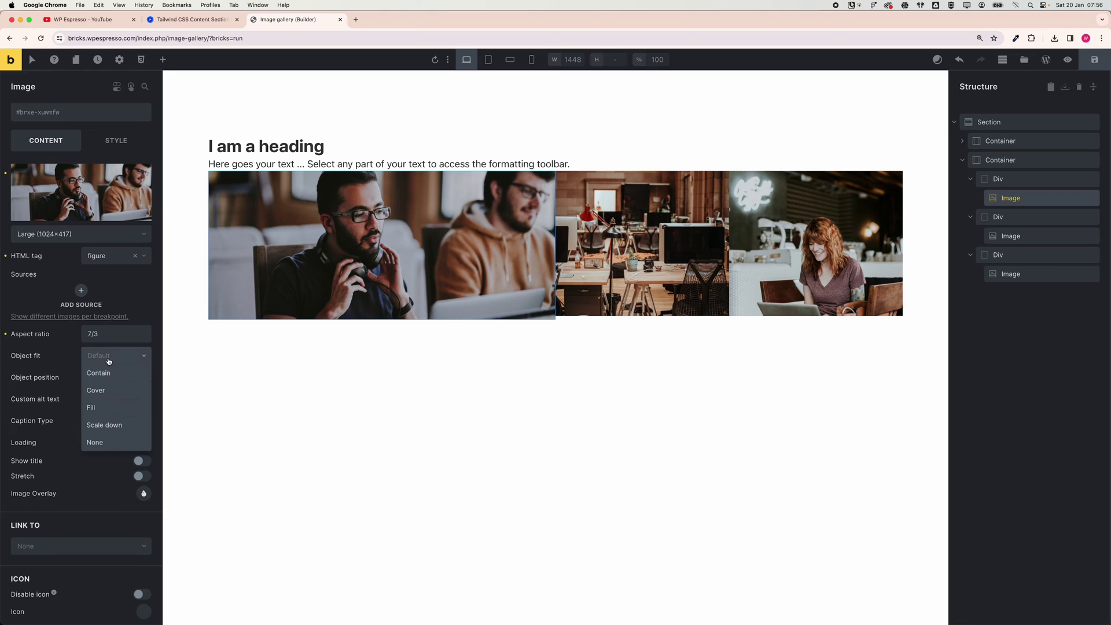
{"action": "left_click", "coordinate": [97, 391]}
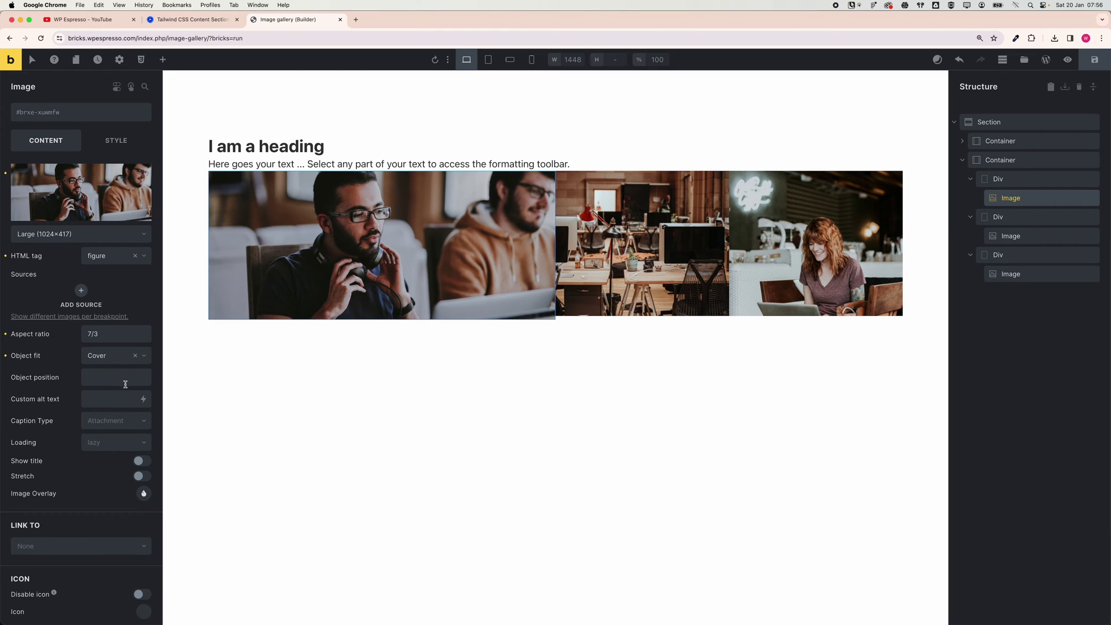
{"action": "scroll", "coordinate": [125, 384], "scroll_direction": "down", "scroll_amount": 3}
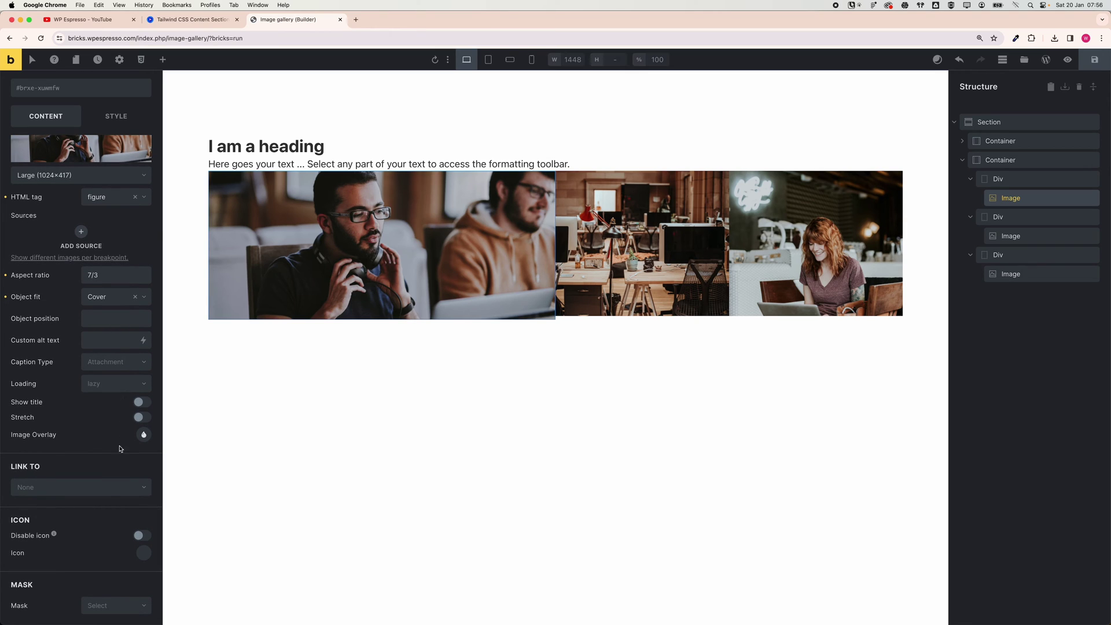
{"action": "scroll", "coordinate": [124, 417], "scroll_direction": "up", "scroll_amount": 3}
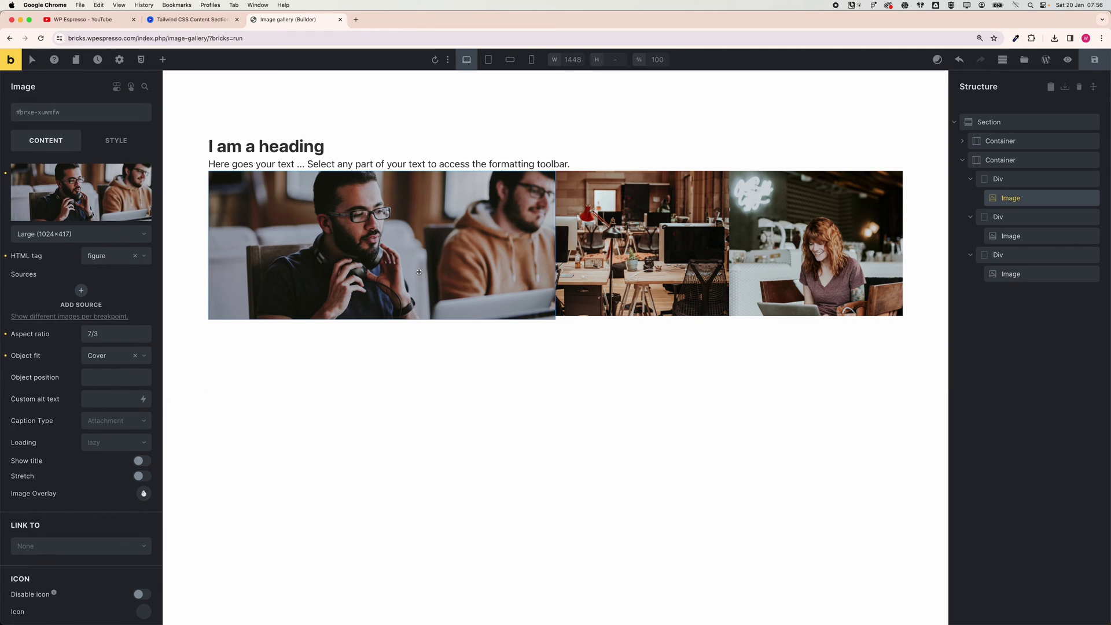
Step: Set the second gallery image's aspect ratio to 7/6 and its object fit to Cover
{"action": "left_click", "coordinate": [621, 256]}
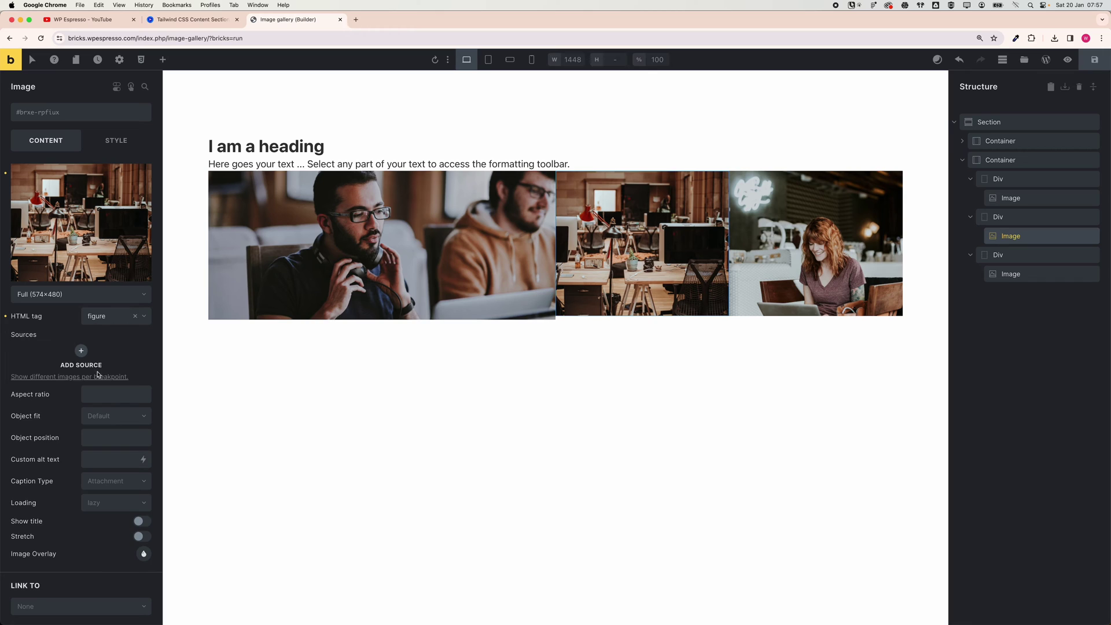
{"action": "left_click", "coordinate": [101, 393]}
{"action": "type", "text": "7/"}
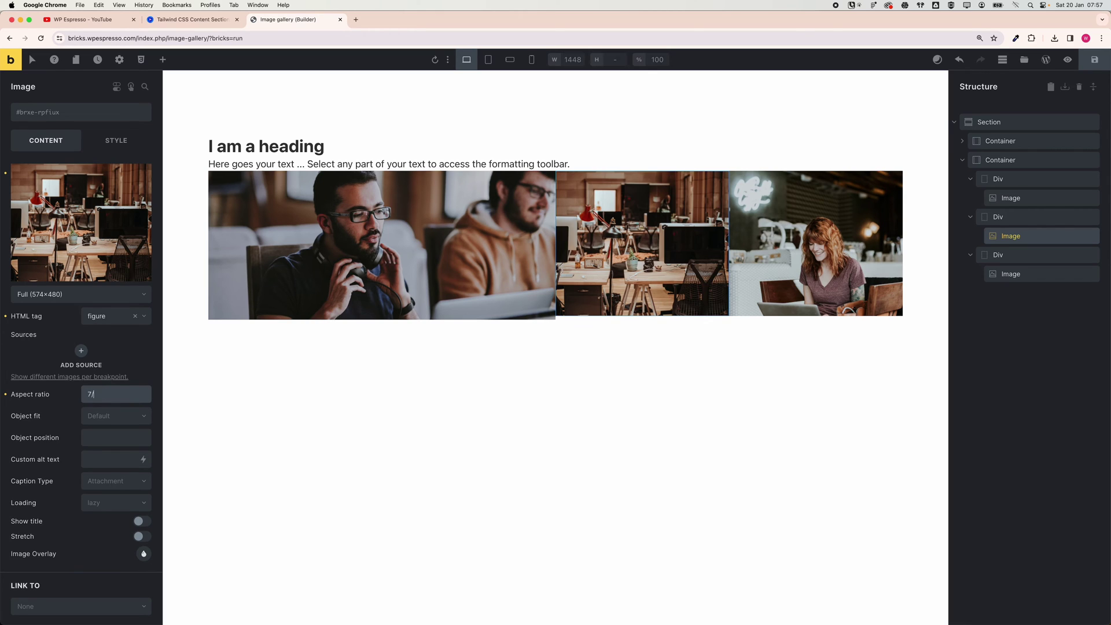
{"action": "type", "text": "3"}
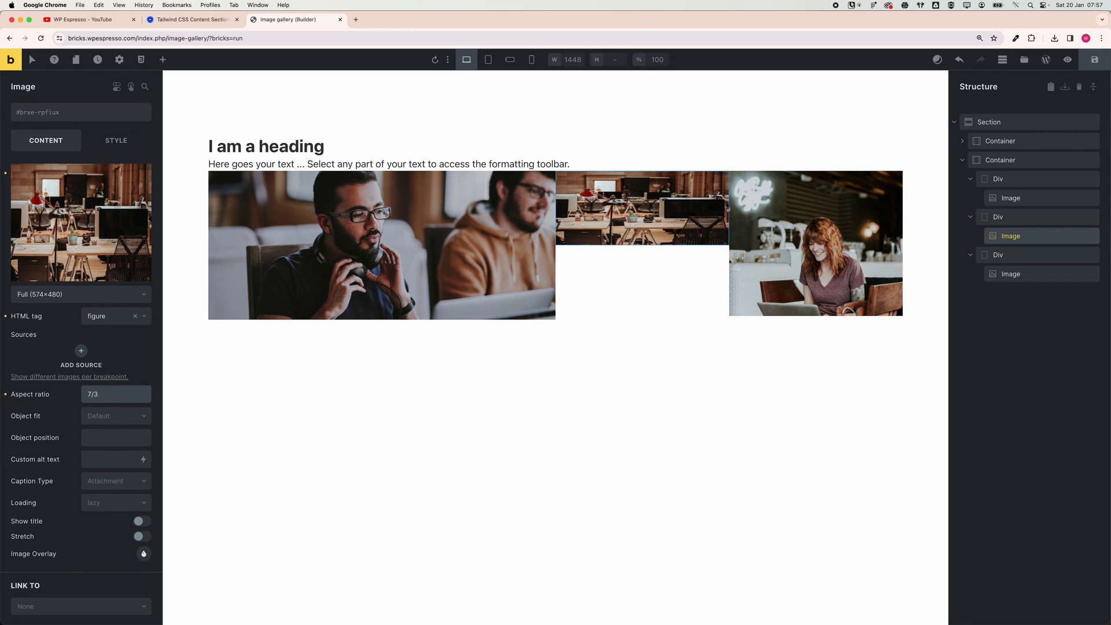
{"action": "key", "text": "BackSpace"}
{"action": "type", "text": "6"}
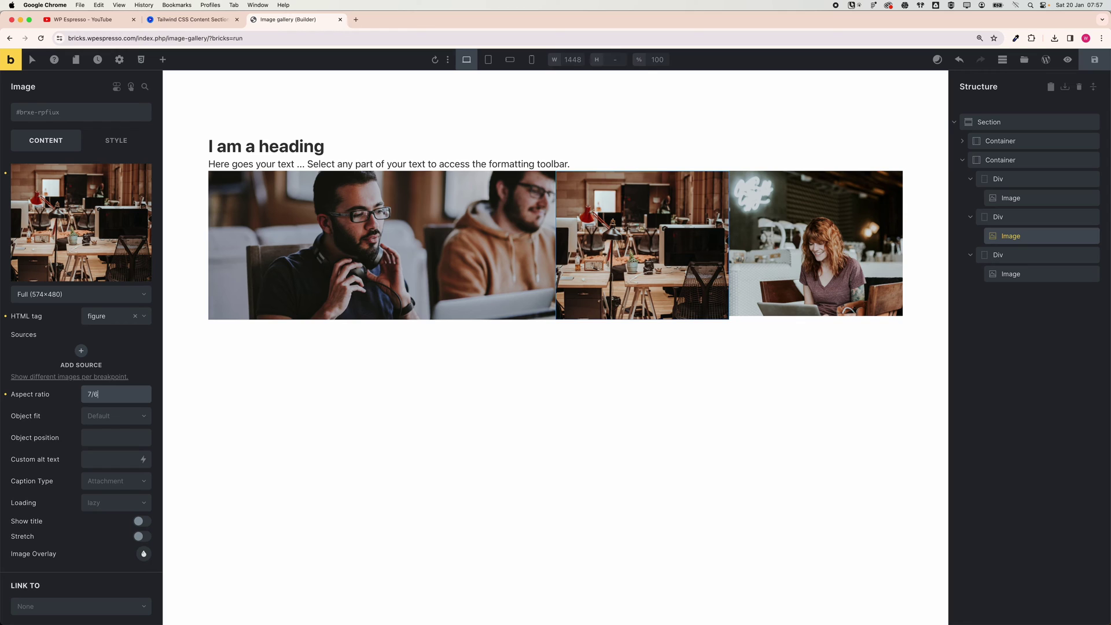
{"action": "left_click", "coordinate": [106, 416]}
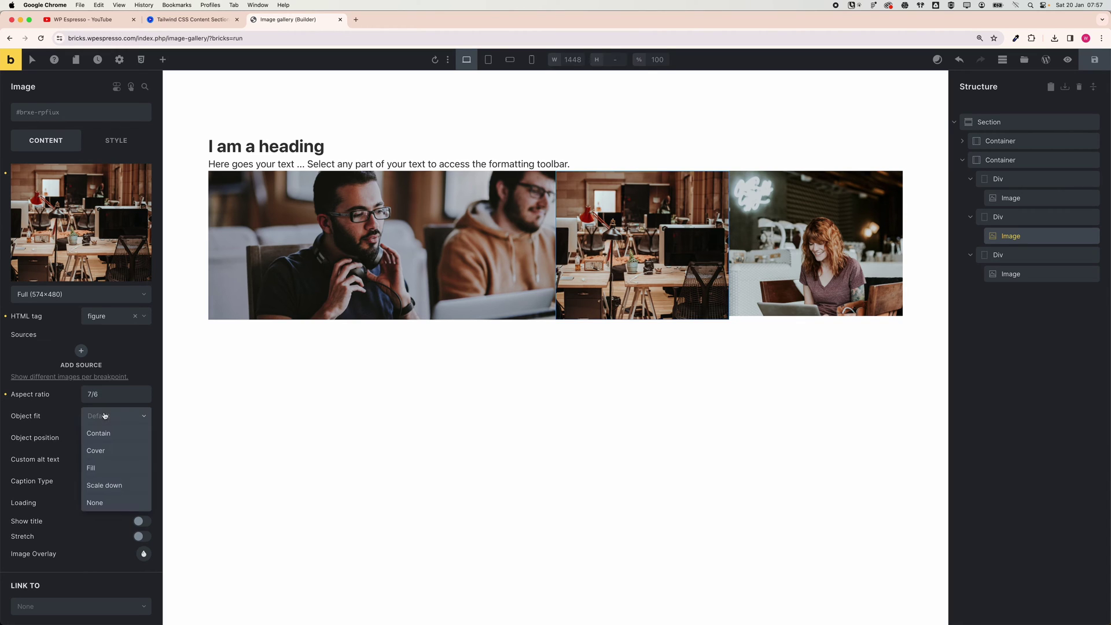
{"action": "left_click", "coordinate": [105, 450]}
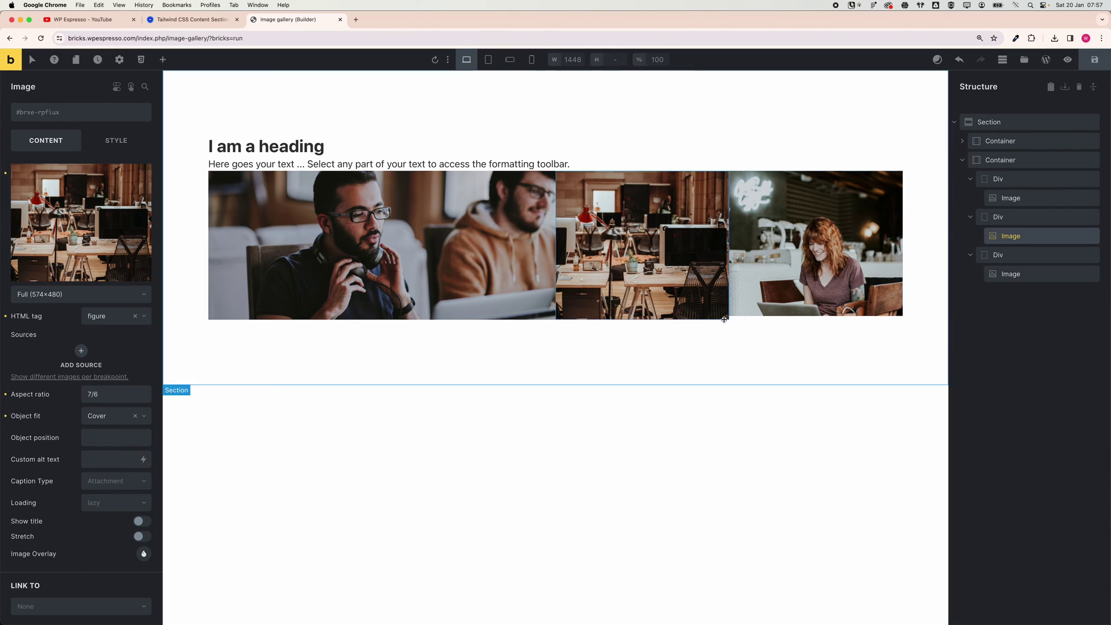
Step: Give the third gallery image, the red-haired woman at a laptop, a 7/6 aspect ratio and Cover object fit
{"action": "left_click", "coordinate": [741, 307]}
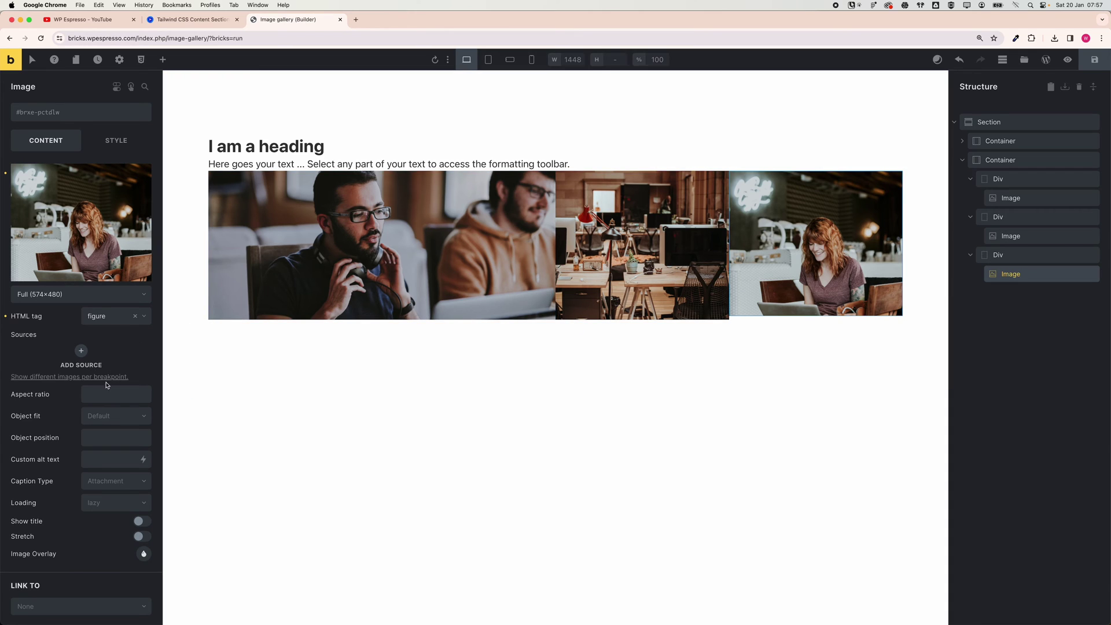
{"action": "left_click", "coordinate": [95, 395]}
{"action": "type", "text": "7/6"}
{"action": "left_click", "coordinate": [110, 416]}
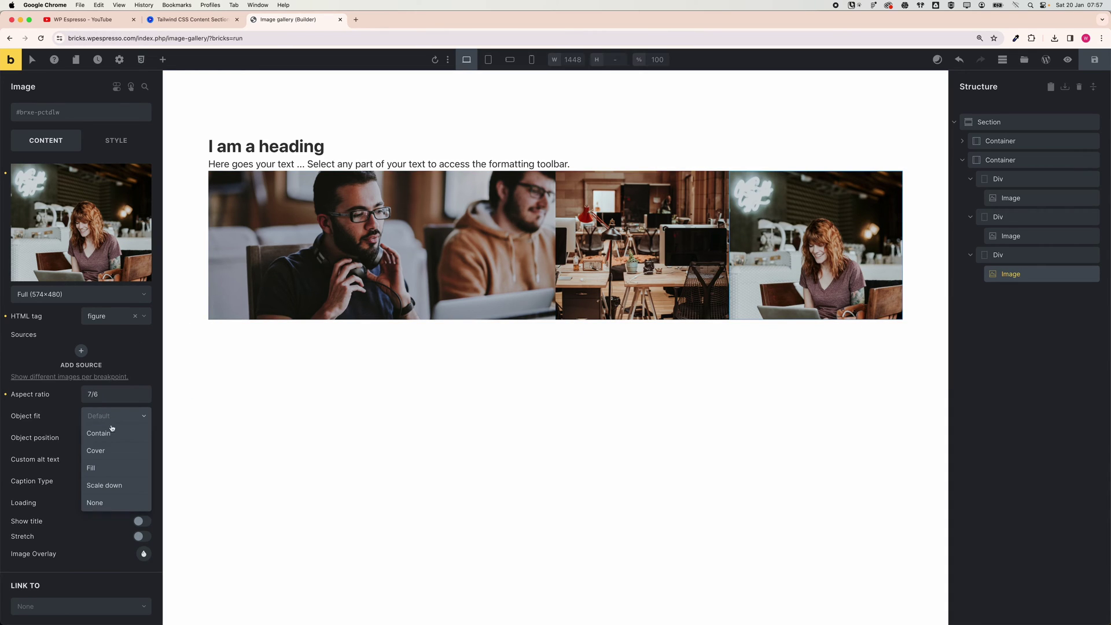
{"action": "left_click", "coordinate": [111, 427]}
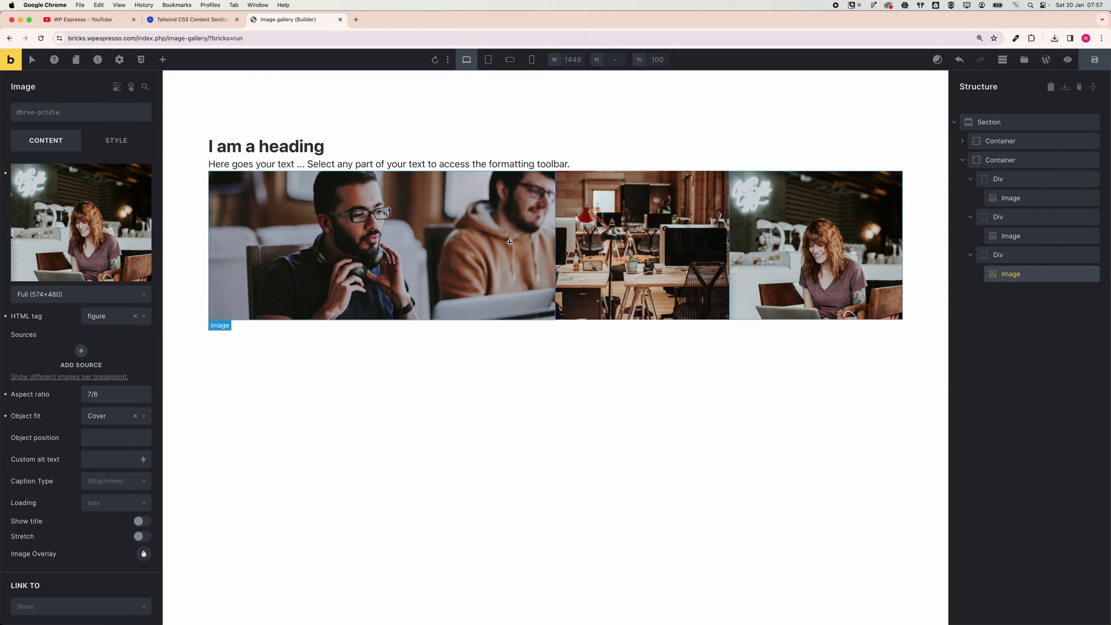
Step: Collapse the image divs in the structure and duplicate the grid container that holds the three images
{"action": "left_click", "coordinate": [971, 179]}
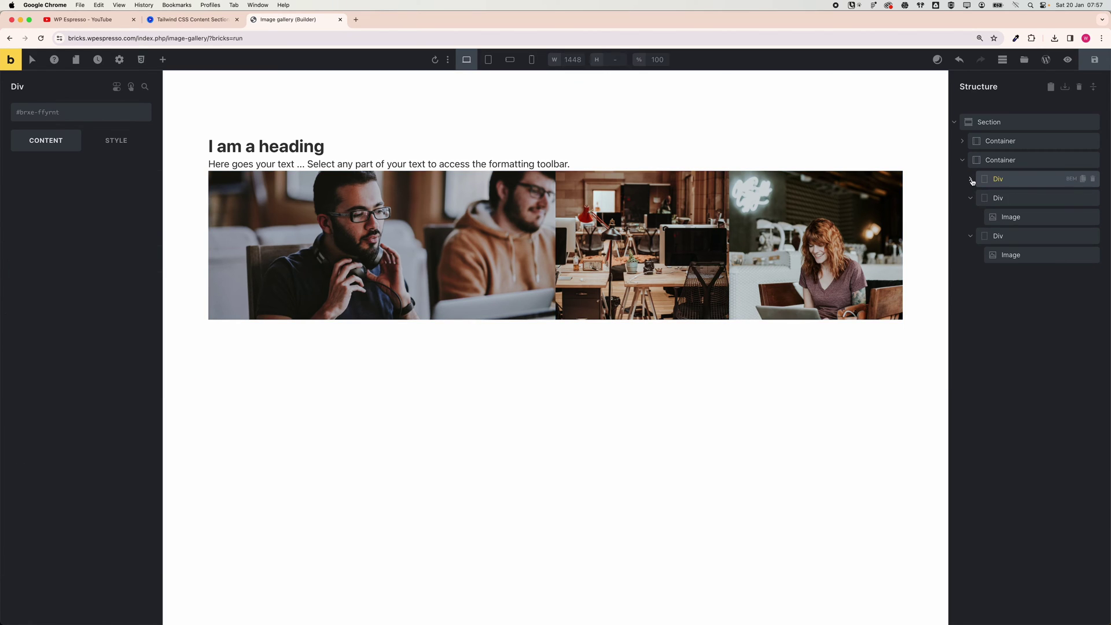
{"action": "left_click", "coordinate": [970, 197]}
{"action": "mouse_move", "coordinate": [970, 213]}
{"action": "left_mouse_down"}
{"action": "mouse_move", "coordinate": [982, 211]}
{"action": "mouse_move", "coordinate": [981, 246]}
{"action": "mouse_move", "coordinate": [983, 214]}
{"action": "left_mouse_up"}
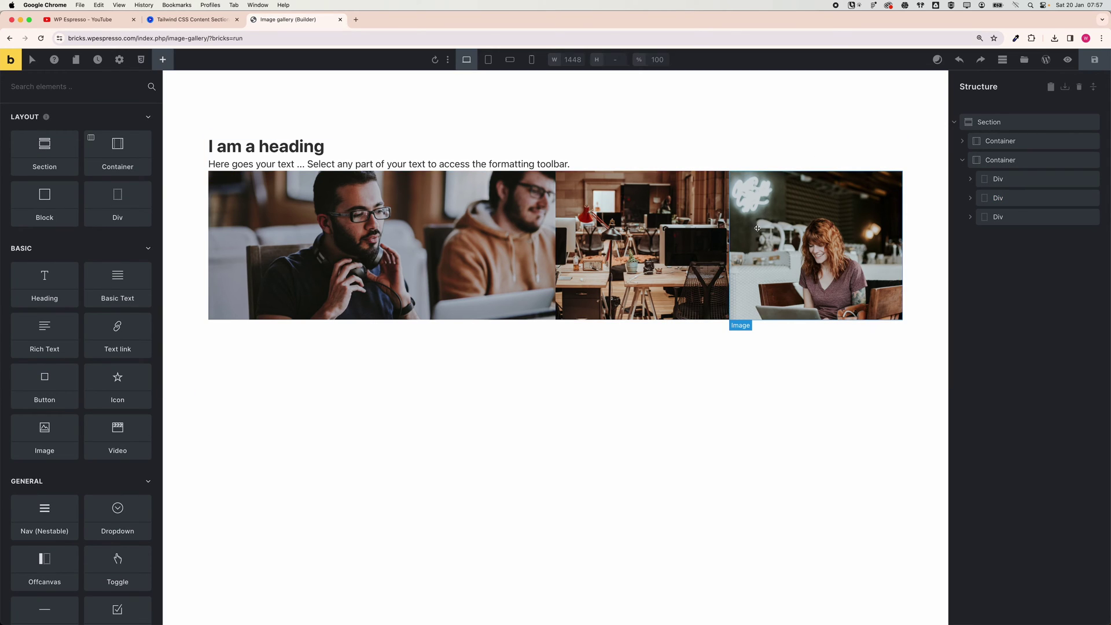
{"action": "left_click", "coordinate": [962, 162]}
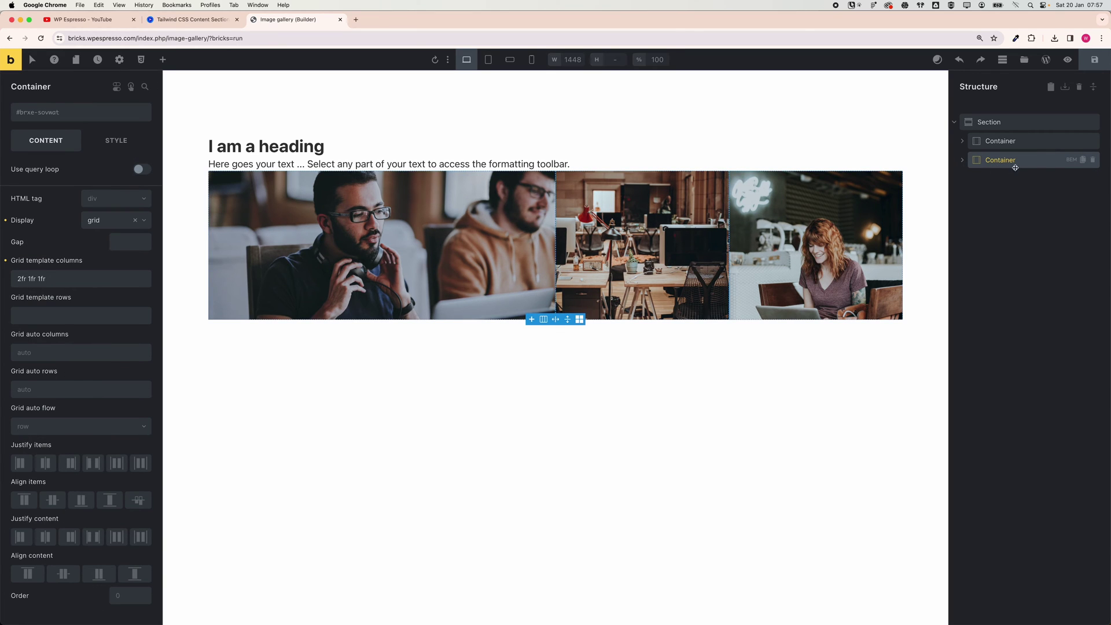
{"action": "left_click", "coordinate": [1083, 161]}
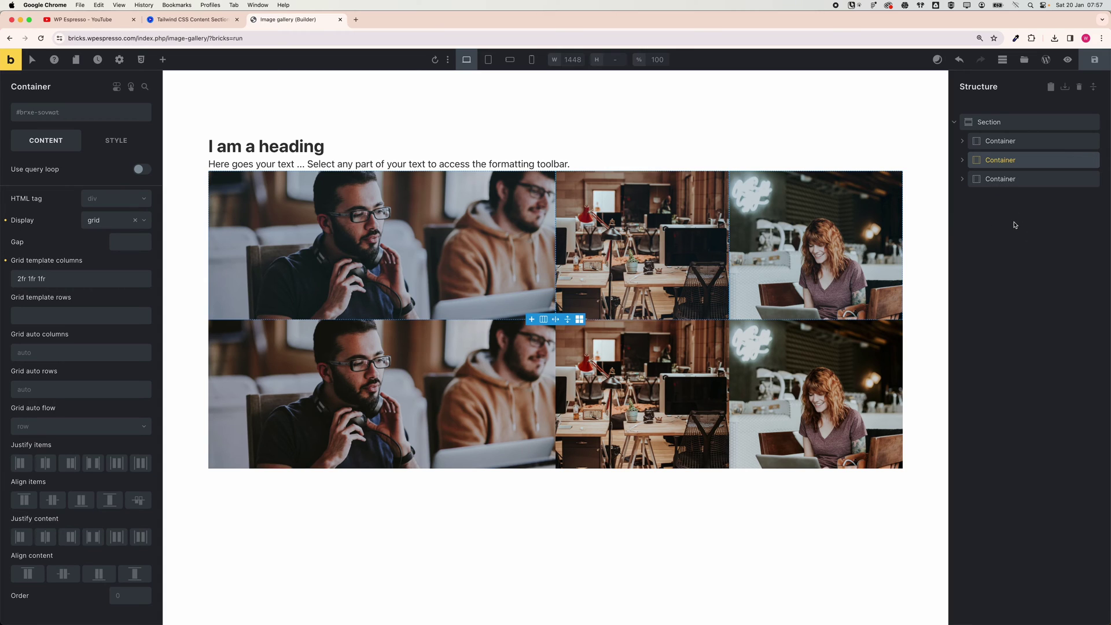
Step: Rename the original grid container as "row 1" and its duplicate as "row 2"
{"action": "double_click", "coordinate": [997, 162]}
{"action": "type", "text": "row 1"}
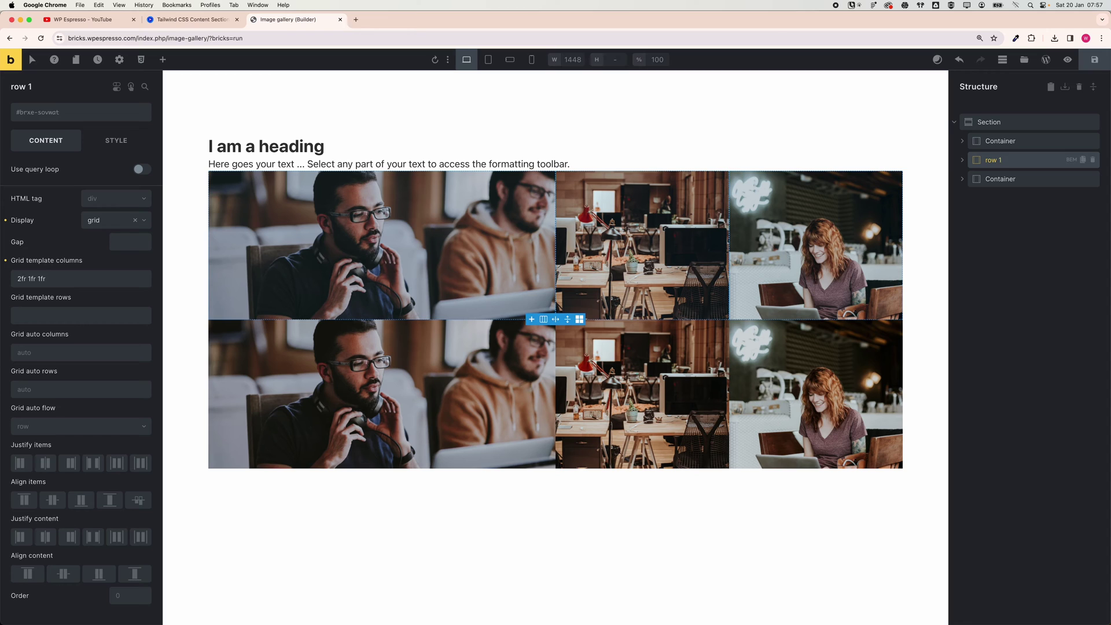
{"action": "double_click", "coordinate": [1002, 179]}
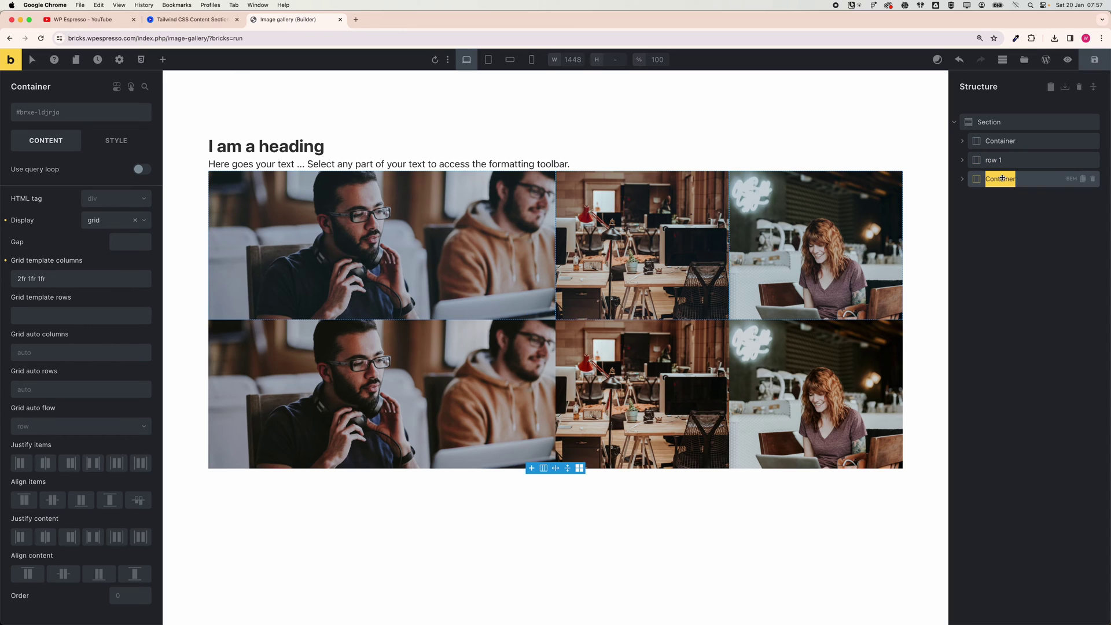
{"action": "type", "text": "row 2"}
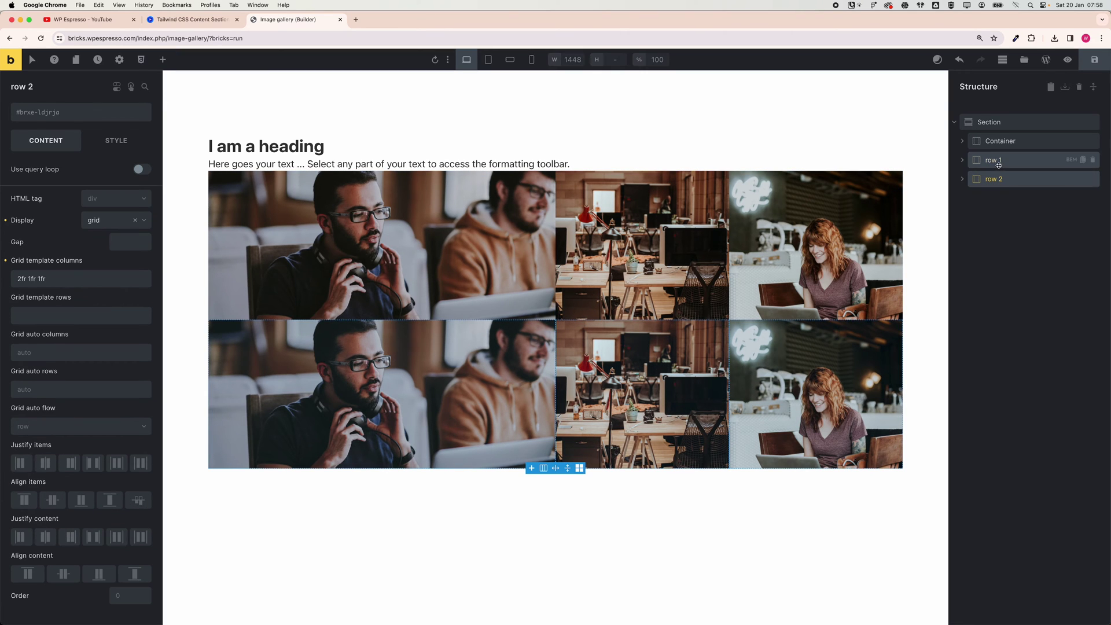
Step: Set the grid template columns of row 2 to 1fr 2fr 1fr
{"action": "left_click", "coordinate": [962, 179]}
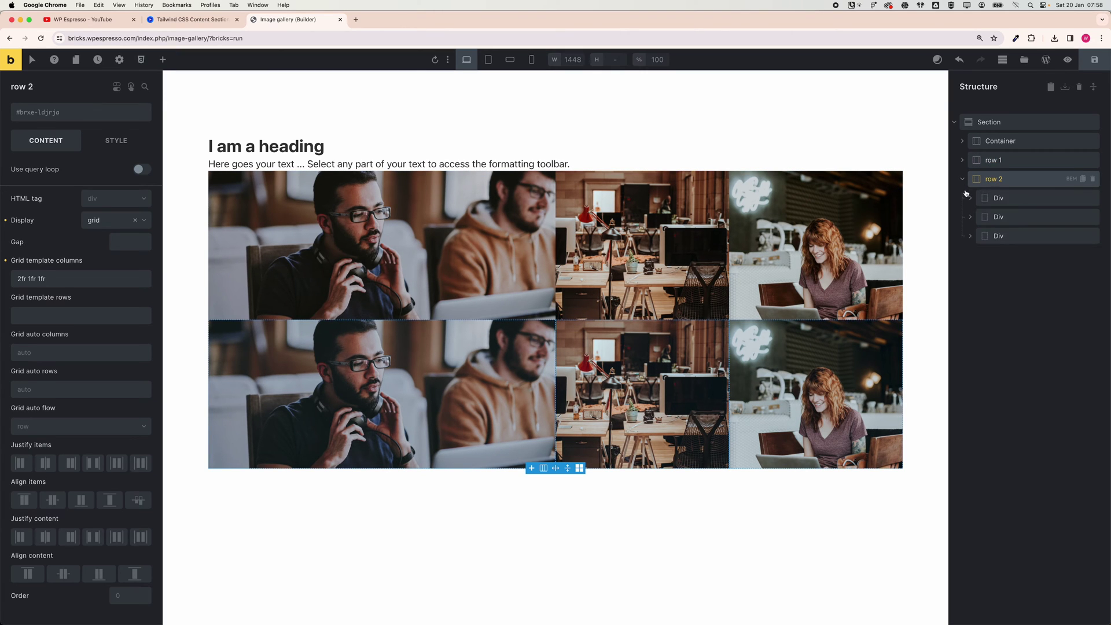
{"action": "left_click", "coordinate": [996, 198]}
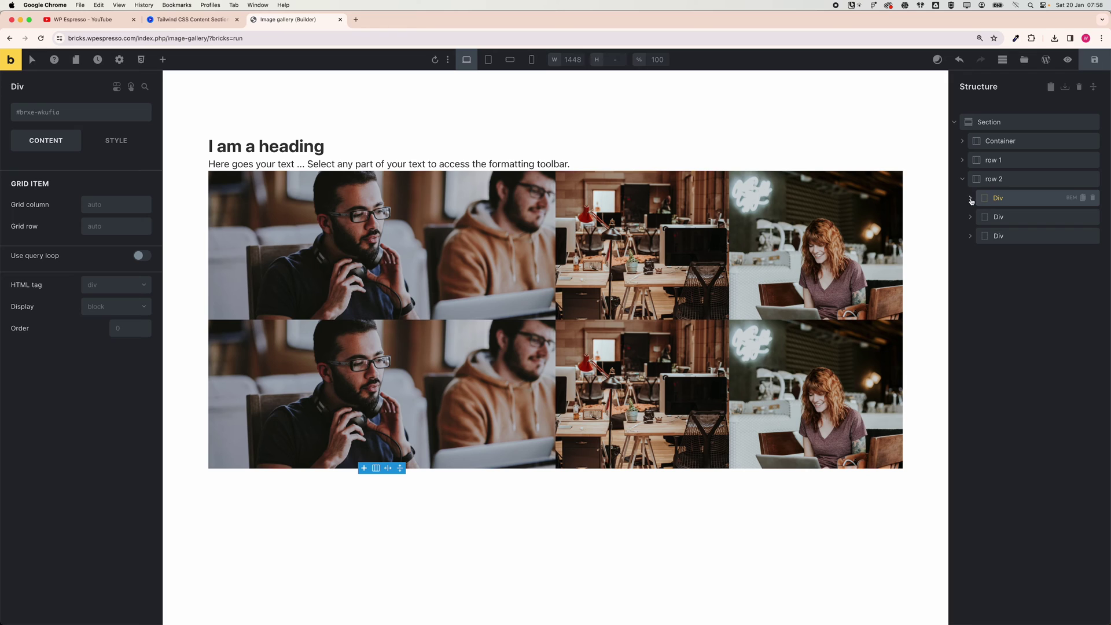
{"action": "left_click", "coordinate": [992, 180]}
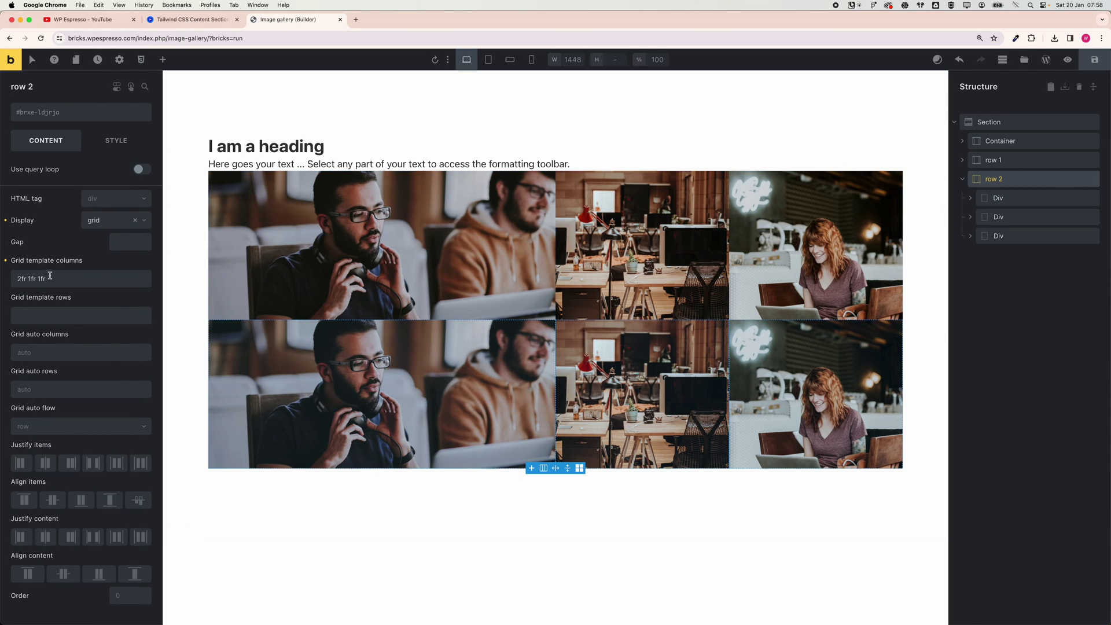
{"action": "left_click_drag", "start_coordinate": [19, 280], "coordinate": [30, 280]}
{"action": "type", "text": "2"}
{"action": "type", "text": "1"}
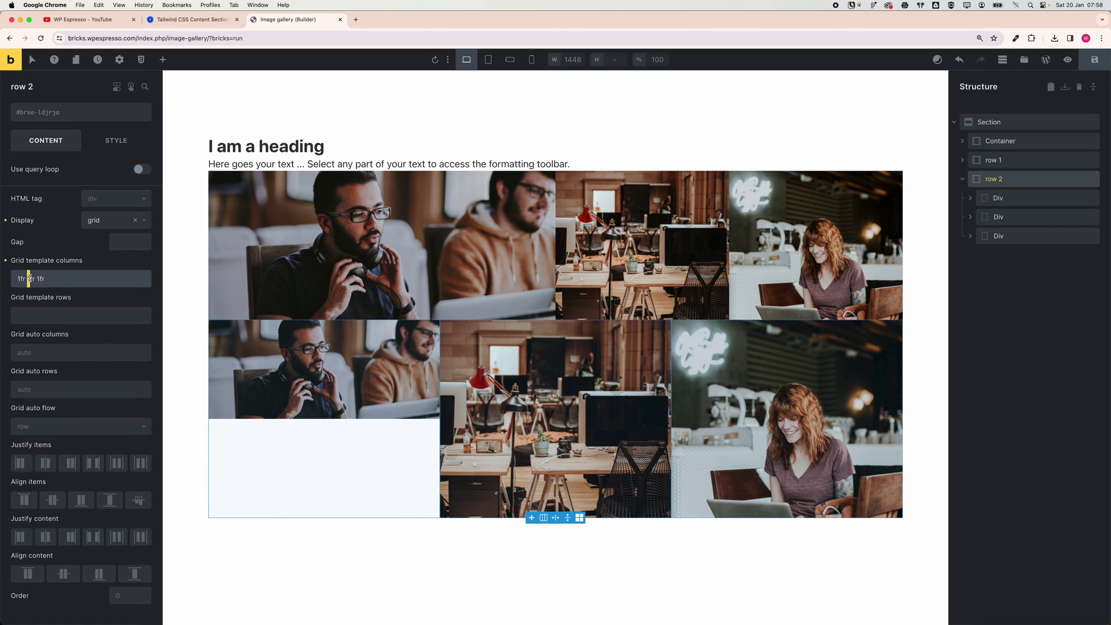
{"action": "type", "text": "2"}
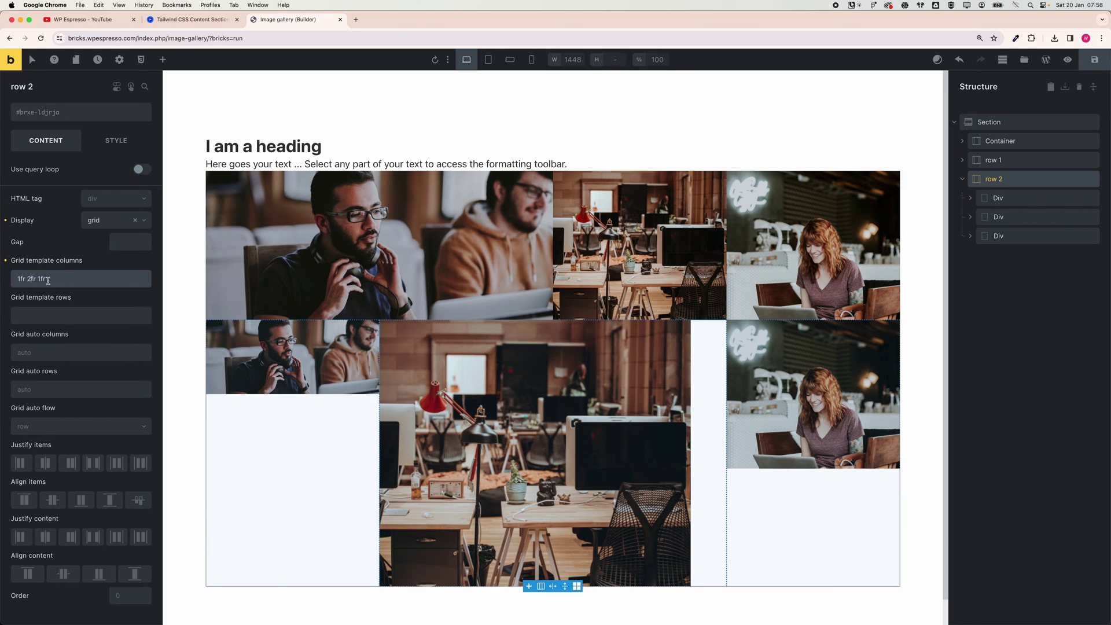
Step: Replace row 2's first image with content-gallery-2.png and set its aspect ratio to 7/6
{"action": "left_click", "coordinate": [297, 353]}
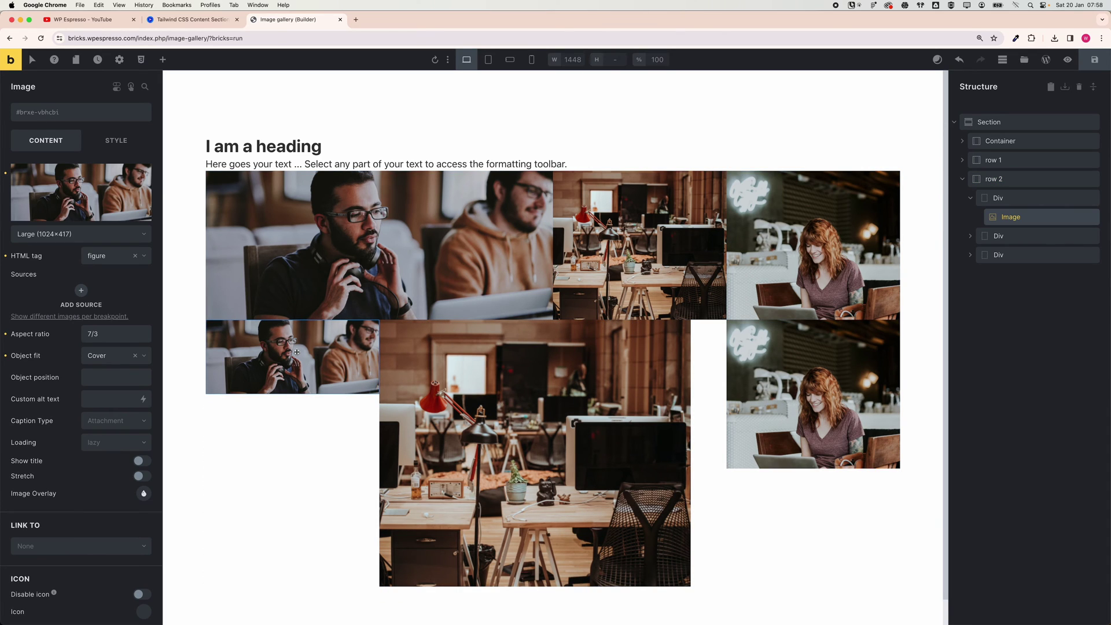
{"action": "left_click", "coordinate": [102, 200]}
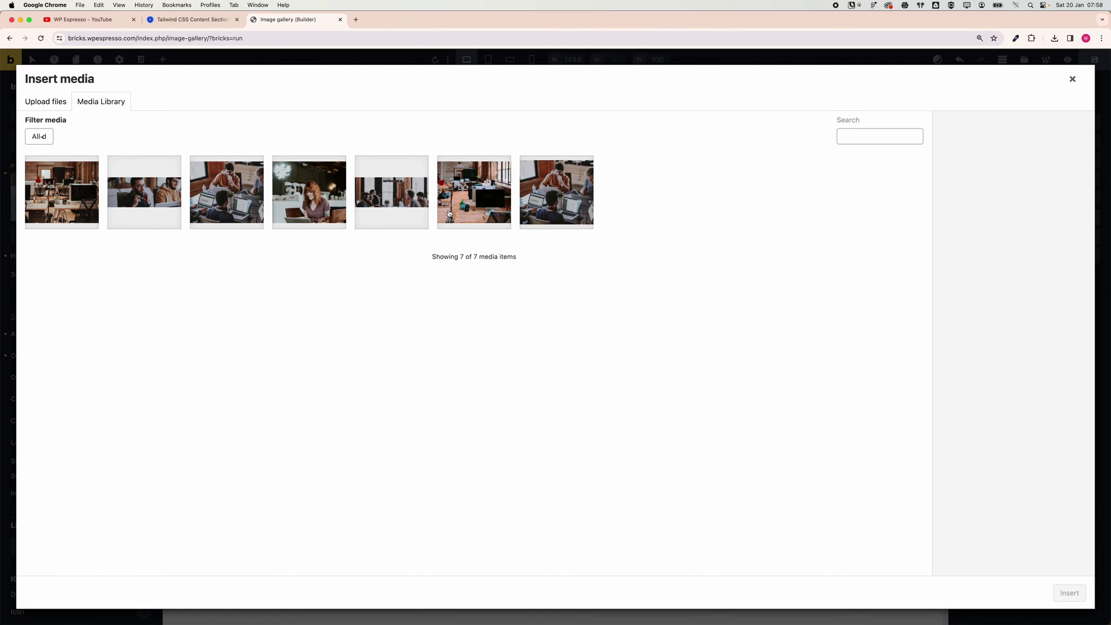
{"action": "left_click", "coordinate": [228, 209]}
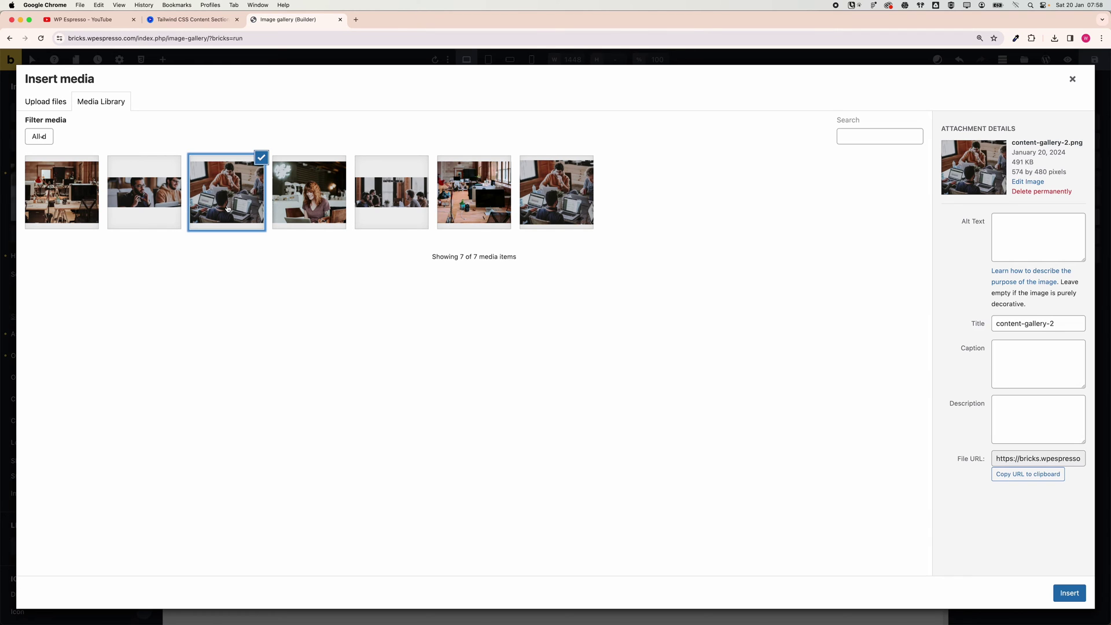
{"action": "left_click", "coordinate": [1069, 593]}
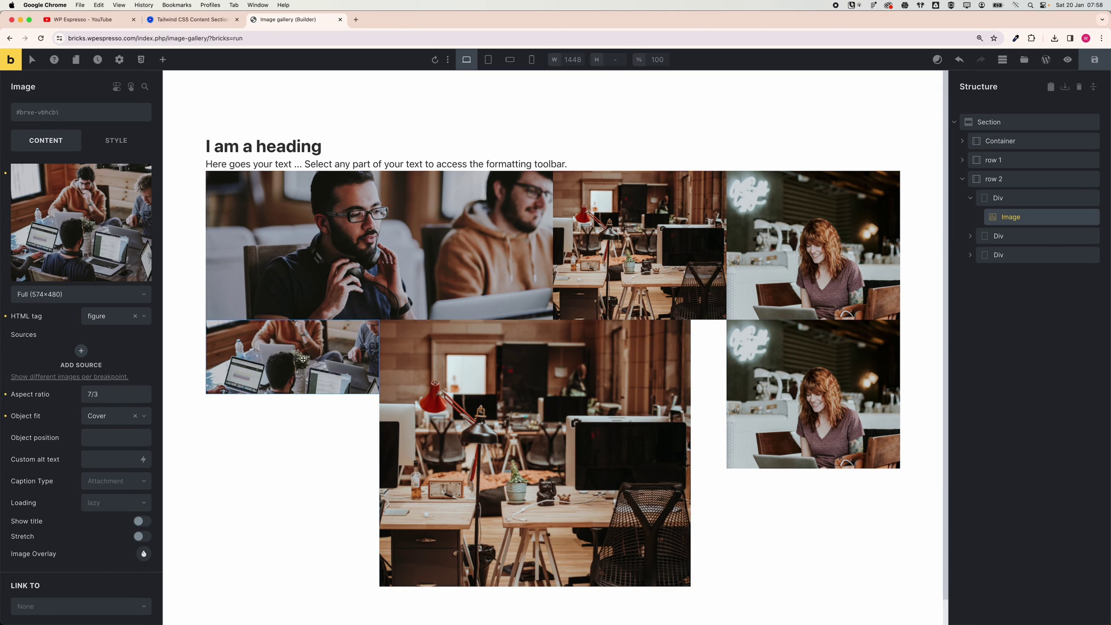
{"action": "left_click", "coordinate": [99, 393]}
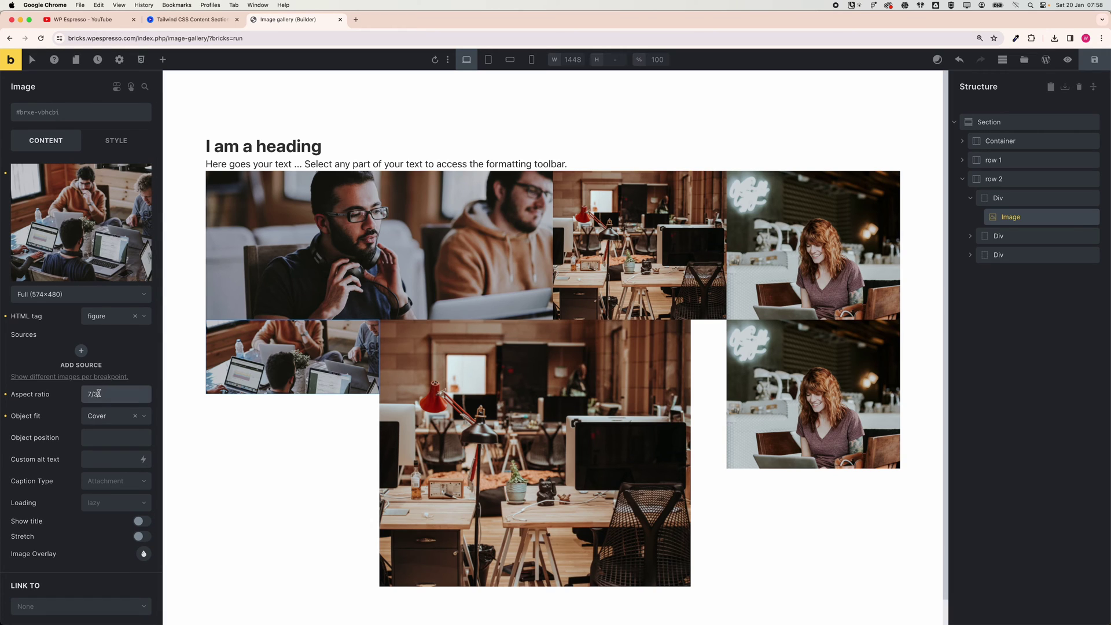
{"action": "type", "text": "6"}
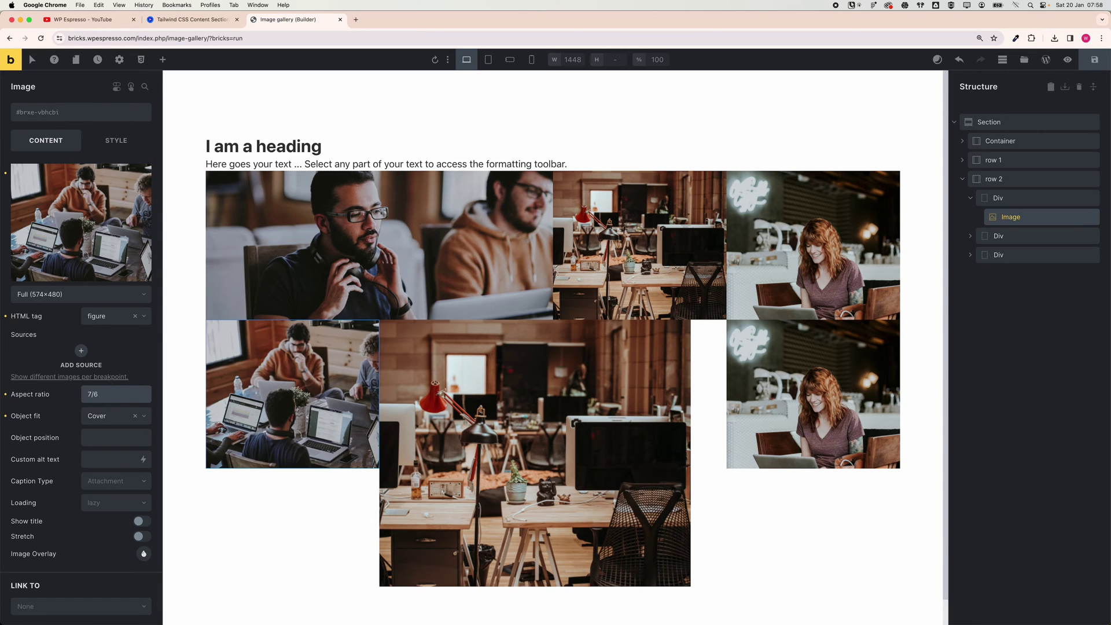
Step: Replace row 2's middle image with the wide photo of people meeting around a table and set its aspect ratio to 7/3
{"action": "left_click", "coordinate": [451, 373]}
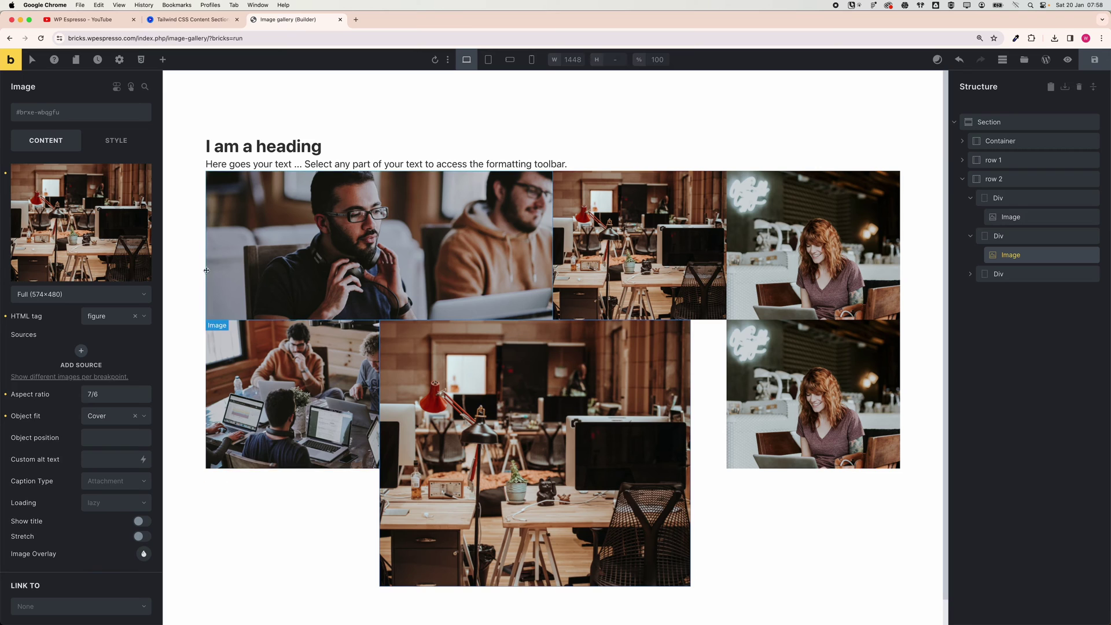
{"action": "left_click", "coordinate": [116, 237]}
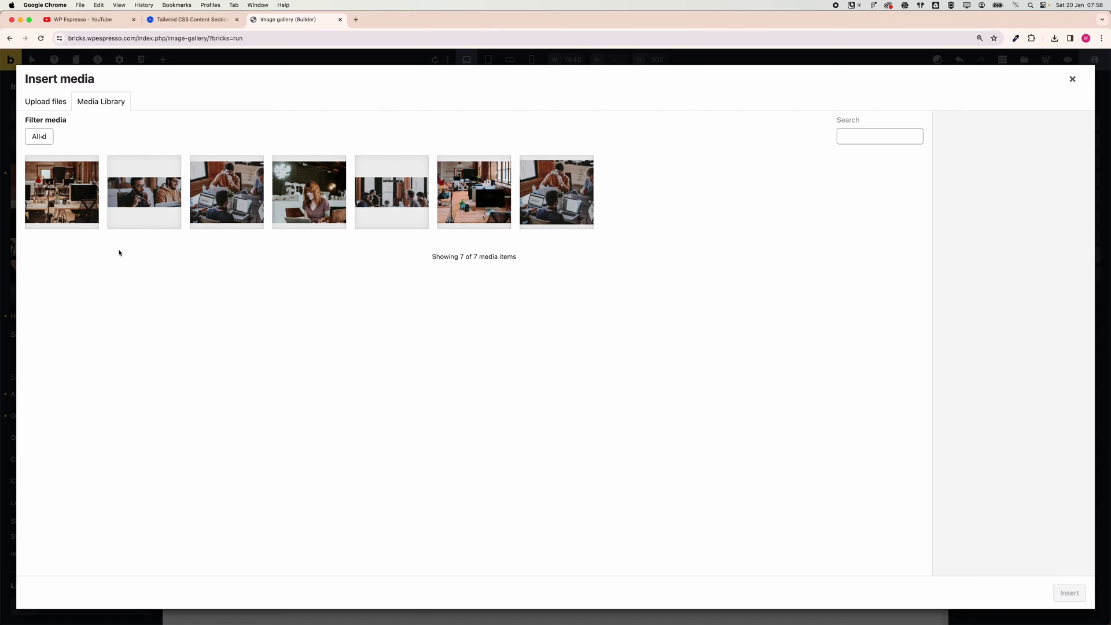
{"action": "left_click", "coordinate": [380, 208]}
{"action": "left_click", "coordinate": [1065, 593]}
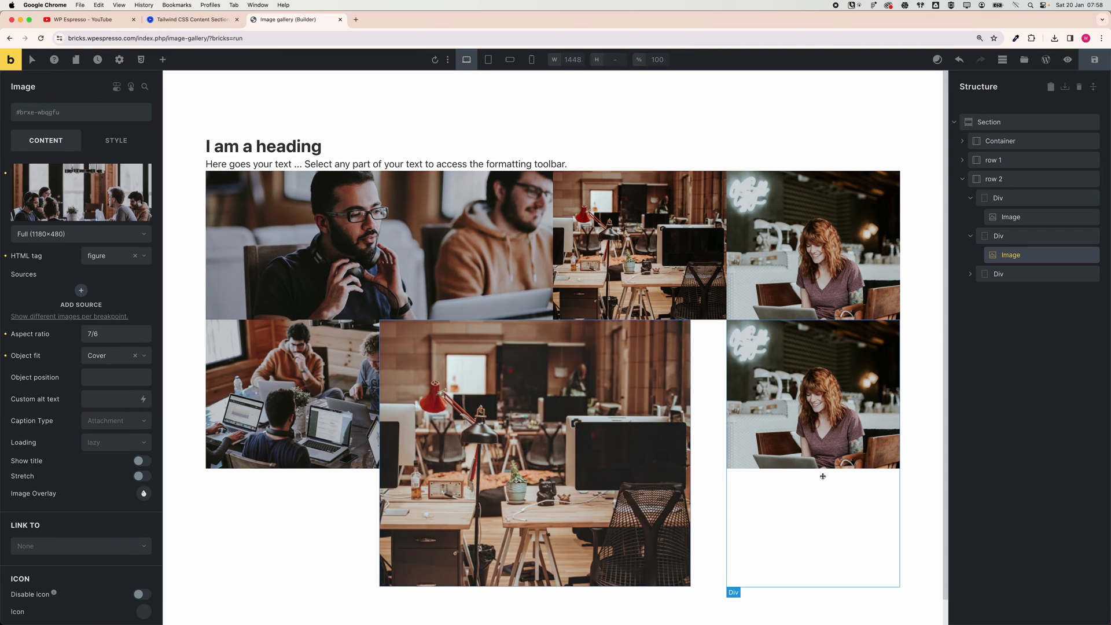
{"action": "left_click", "coordinate": [96, 334]}
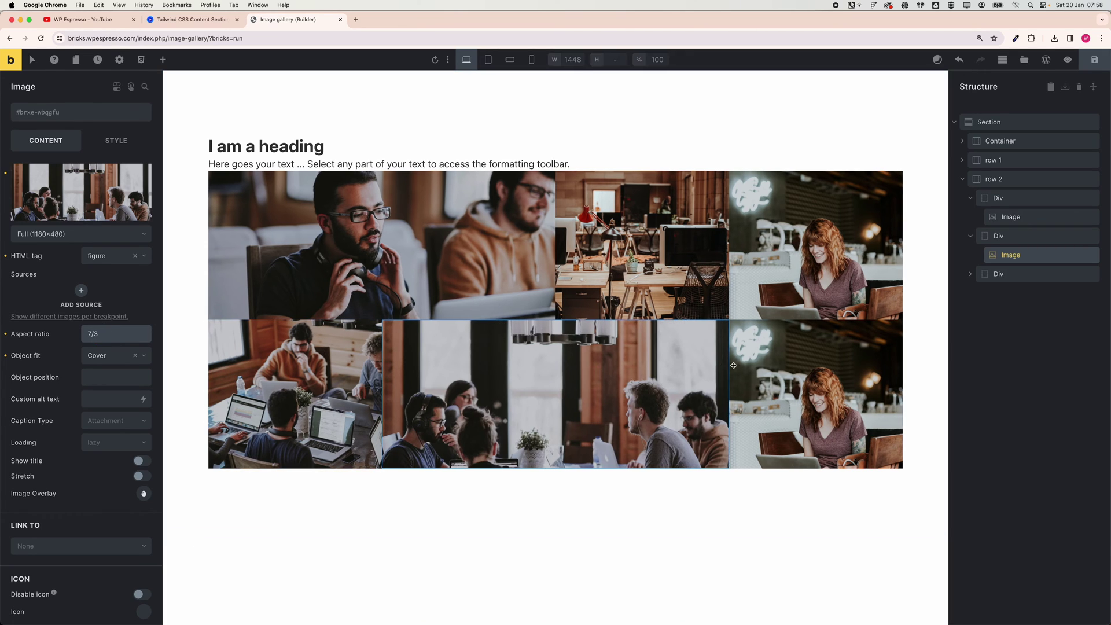
Step: Replace row 2's last image with content-gallery-6.png from the media library
{"action": "left_click", "coordinate": [767, 370]}
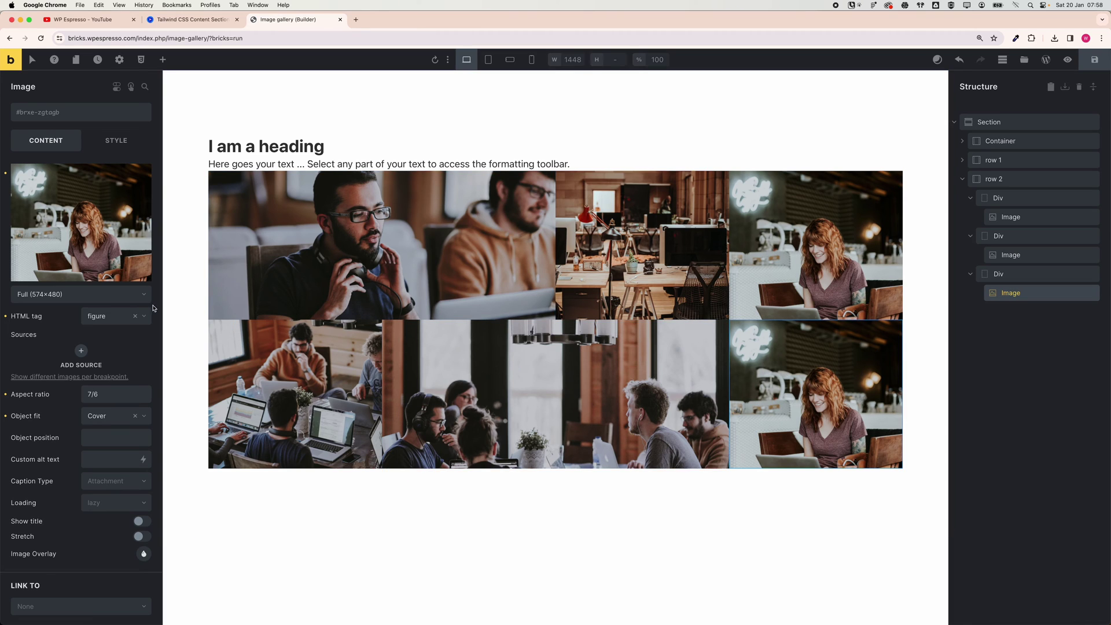
{"action": "left_click", "coordinate": [104, 394]}
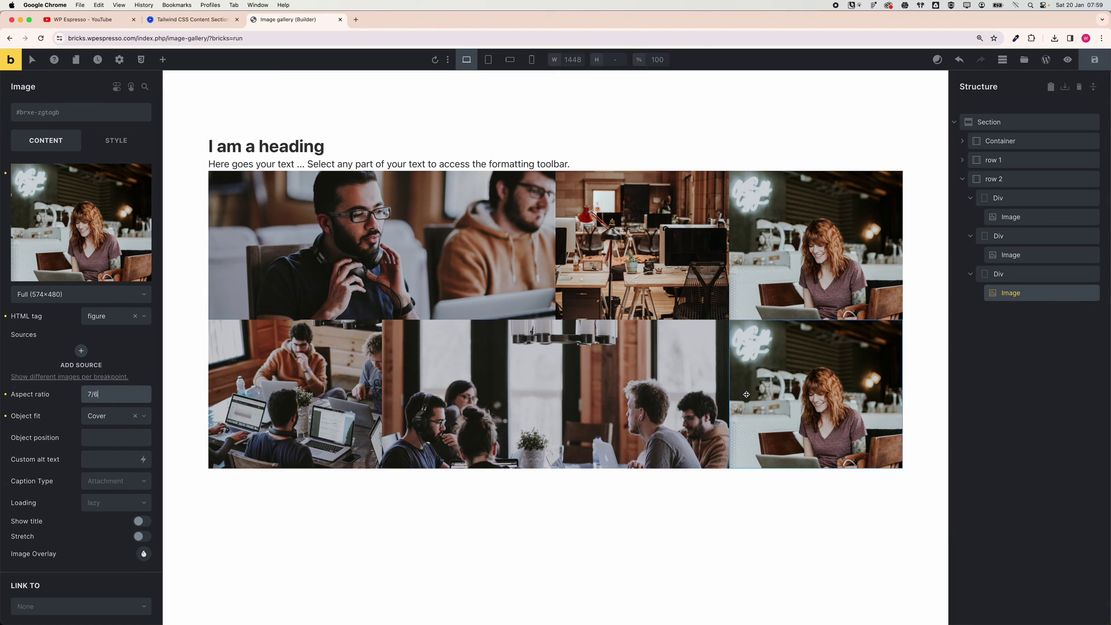
{"action": "left_click", "coordinate": [110, 233]}
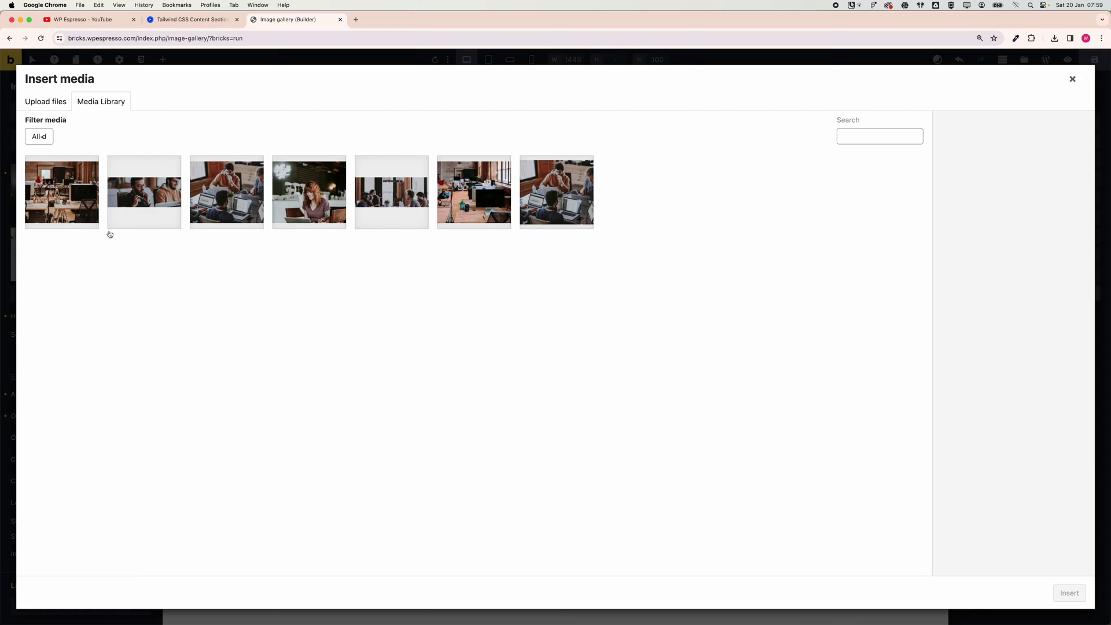
{"action": "left_click", "coordinate": [463, 213]}
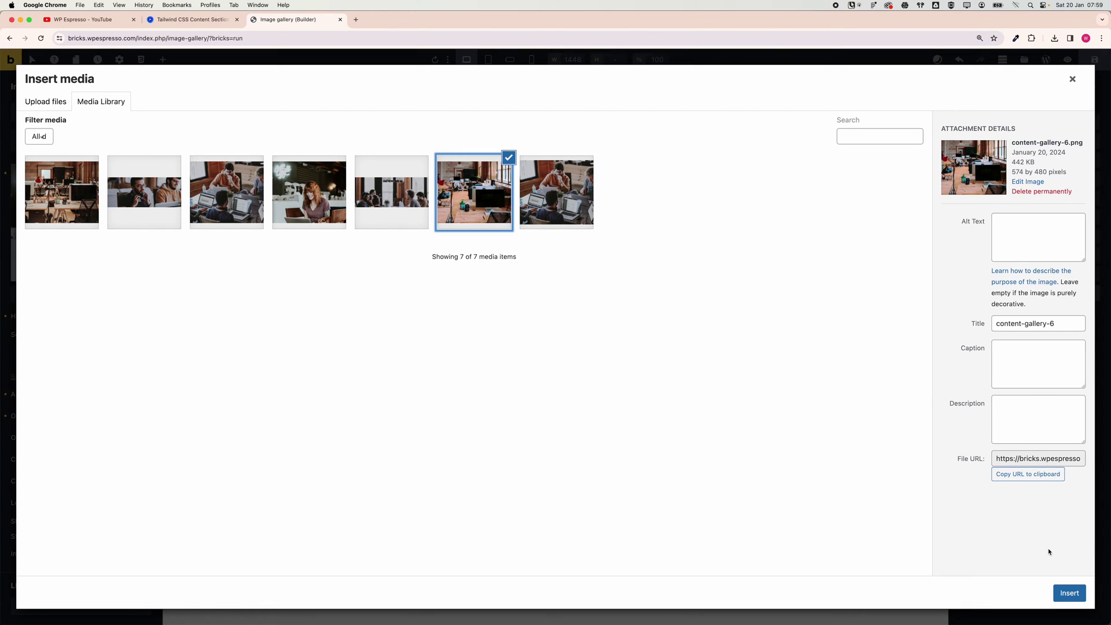
{"action": "left_click", "coordinate": [1069, 593]}
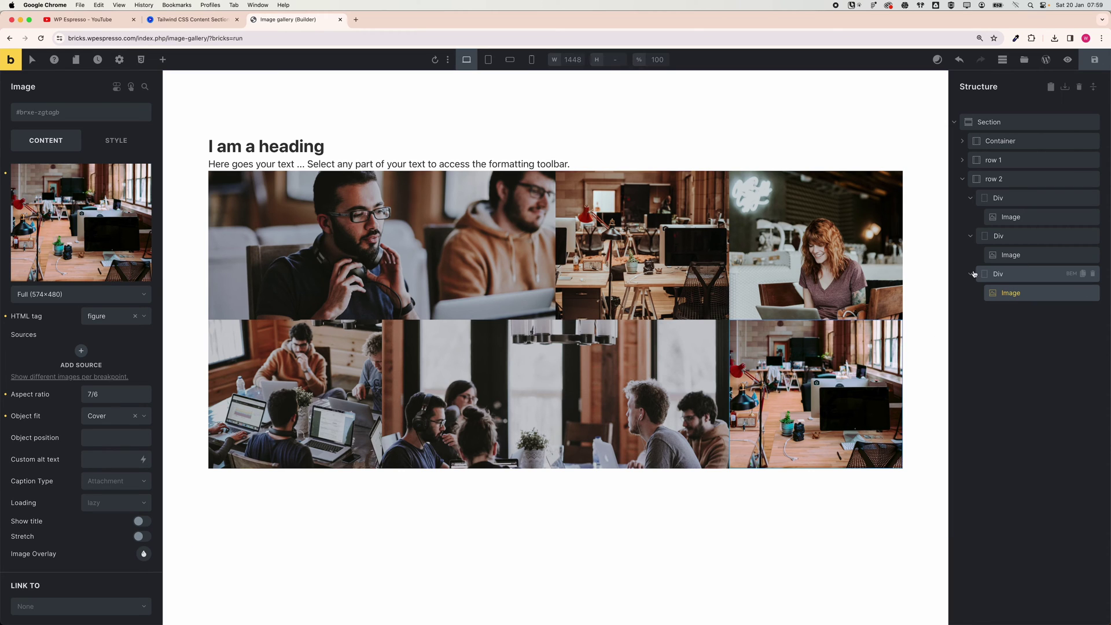
Step: Collapse row 1 and row 2 with their nested divs in the structure tree
{"action": "left_click", "coordinate": [301, 399]}
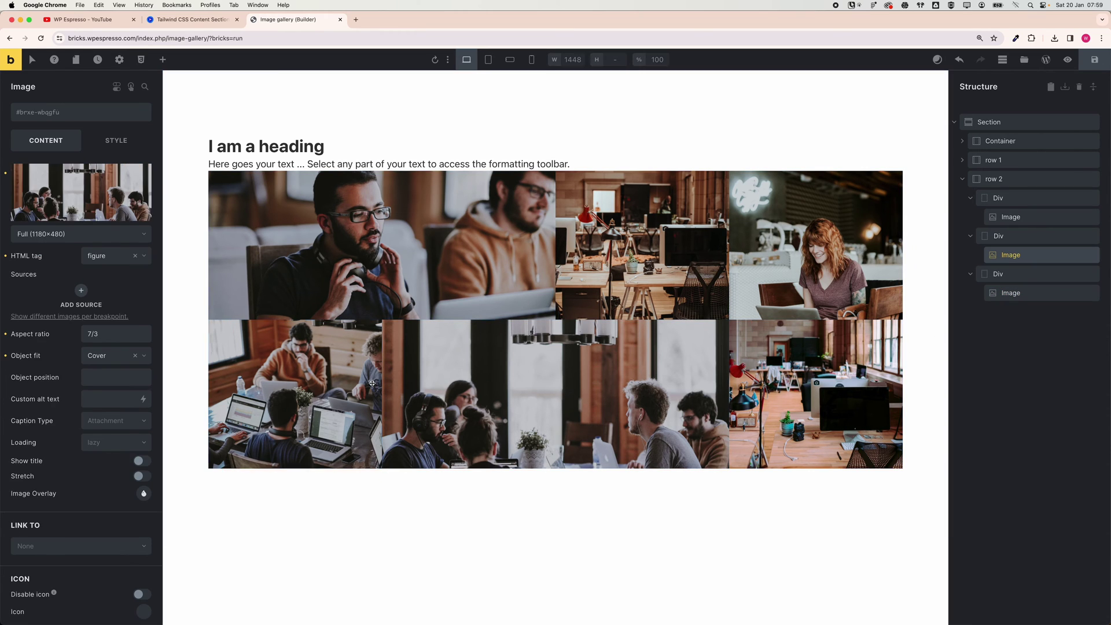
{"action": "left_click", "coordinate": [770, 248]}
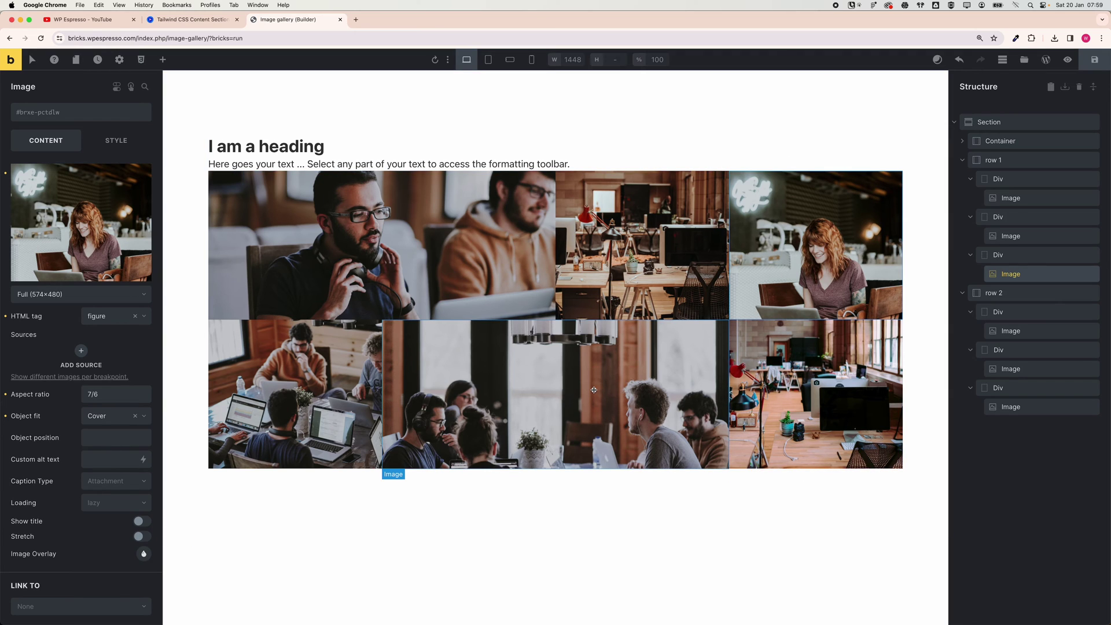
{"action": "left_click", "coordinate": [970, 179]}
{"action": "left_click", "coordinate": [970, 198]}
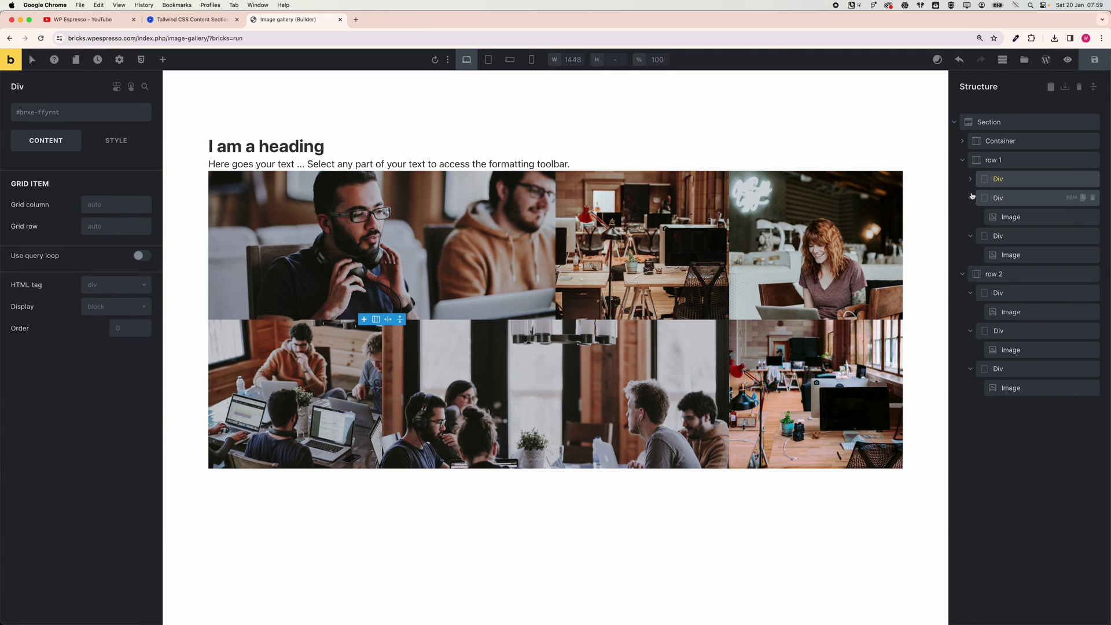
{"action": "left_click", "coordinate": [970, 216]}
{"action": "left_click", "coordinate": [962, 236]}
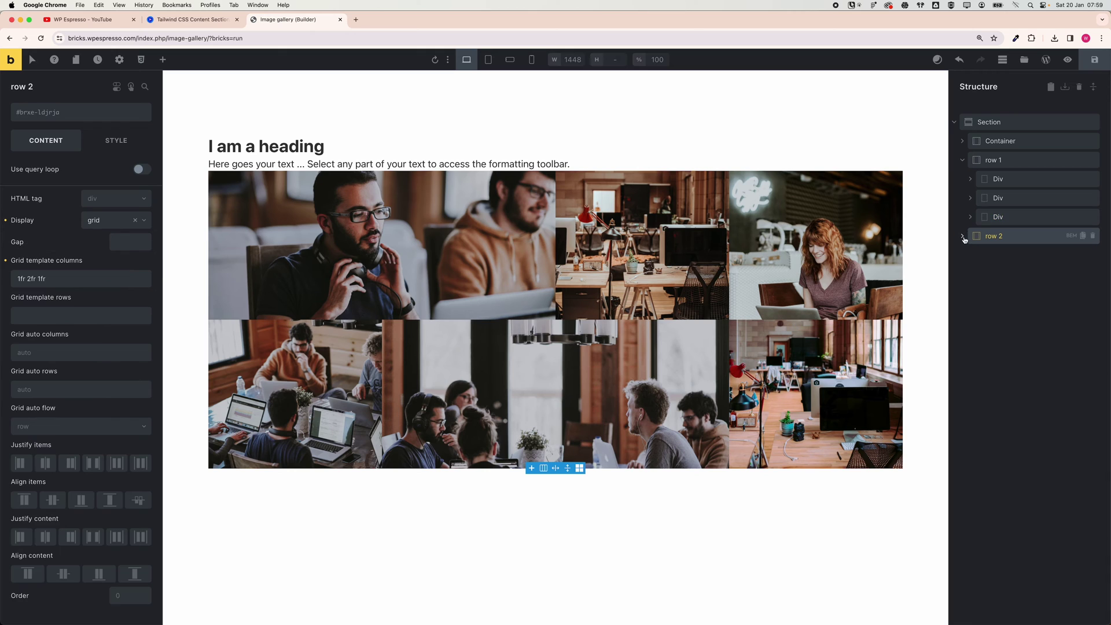
{"action": "left_click", "coordinate": [962, 159]}
{"action": "left_click", "coordinate": [981, 202]}
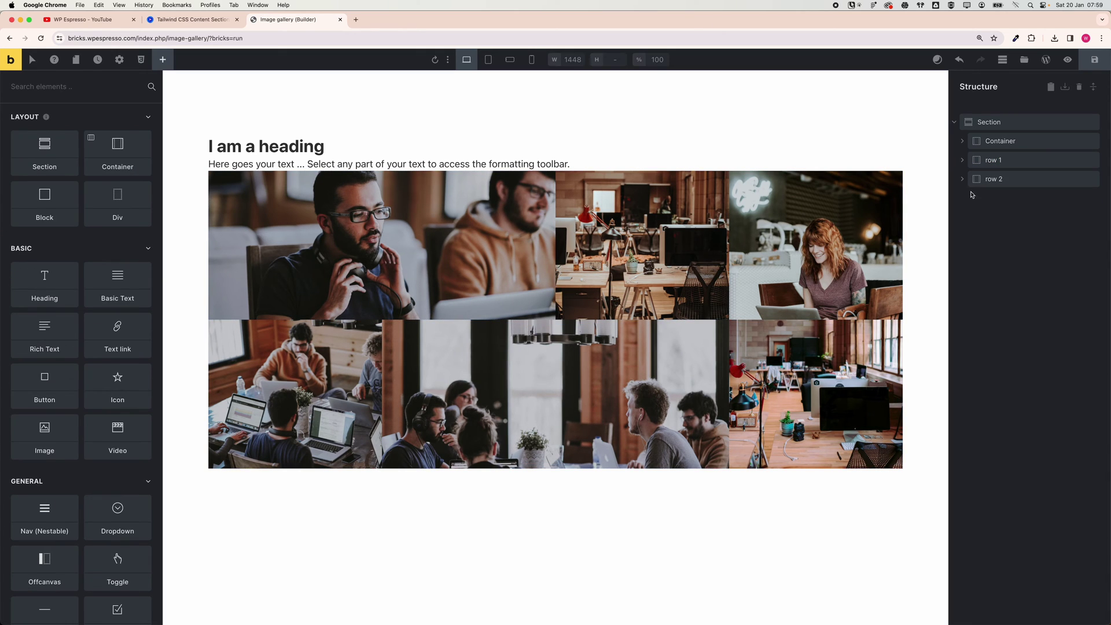
Step: Set the grid gap of both row 1 and row 2 to the small spacing variable, var(--space-s)
{"action": "left_click", "coordinate": [549, 255]}
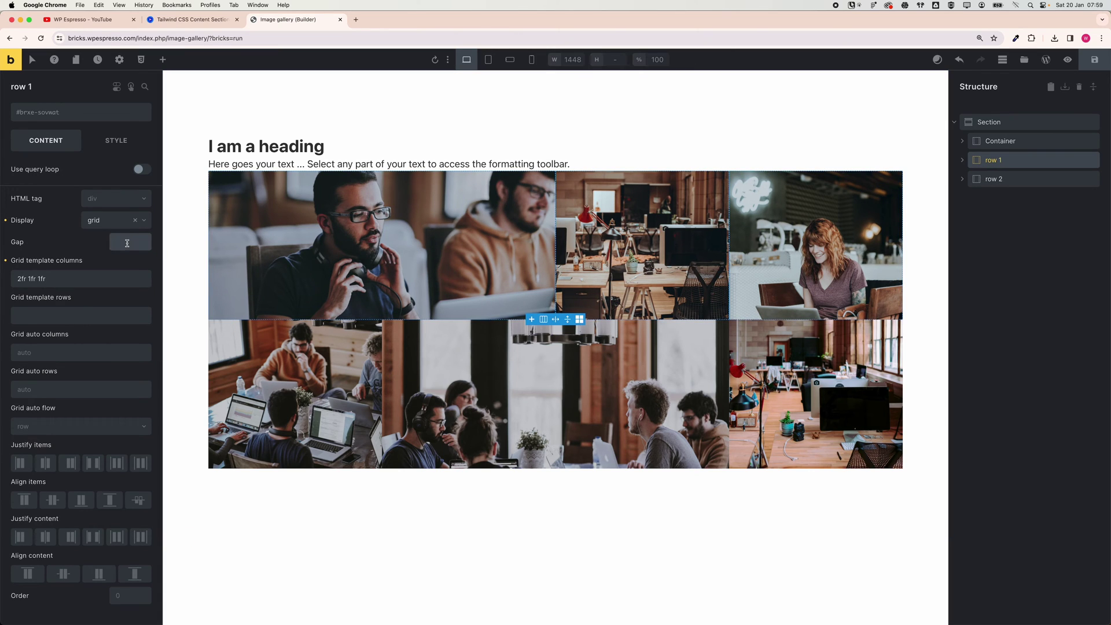
{"action": "right_click", "coordinate": [127, 243]}
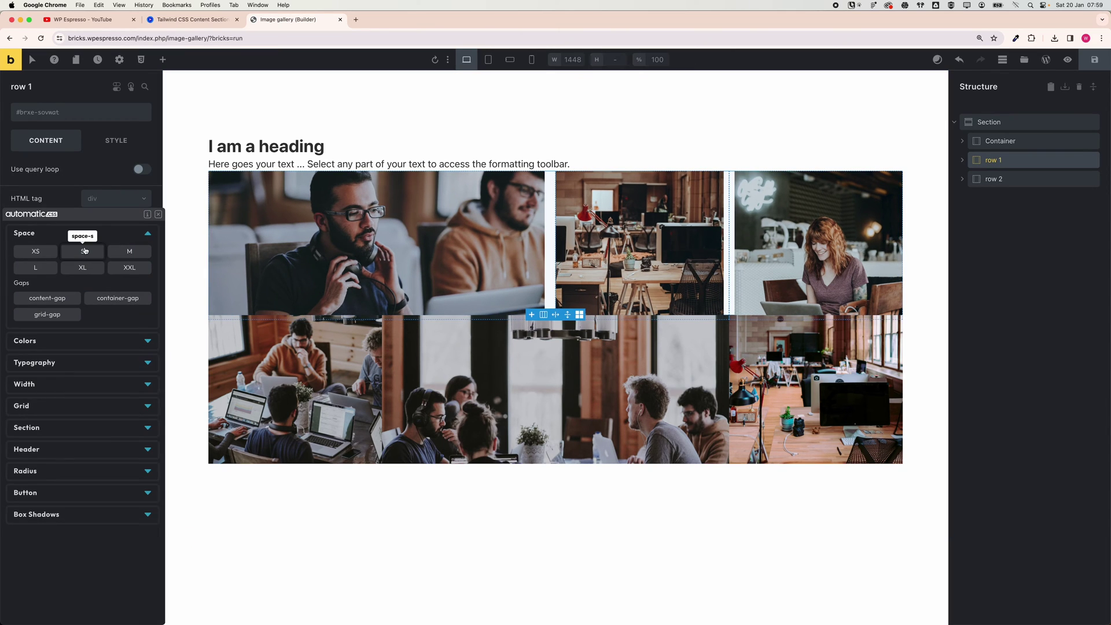
{"action": "left_click", "coordinate": [85, 251]}
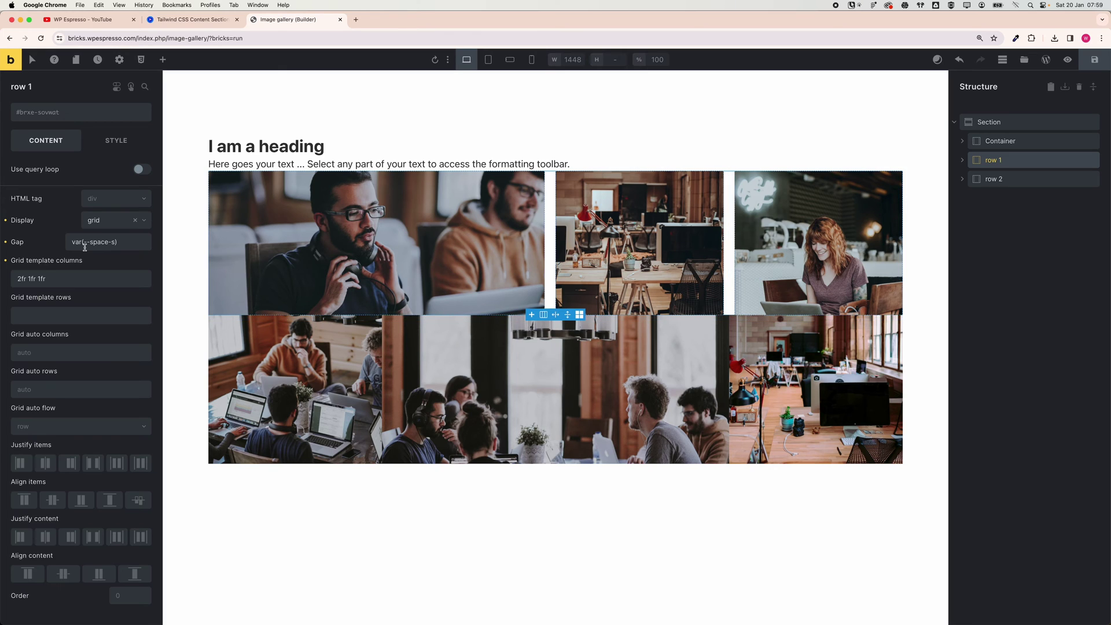
{"action": "left_click", "coordinate": [1005, 180]}
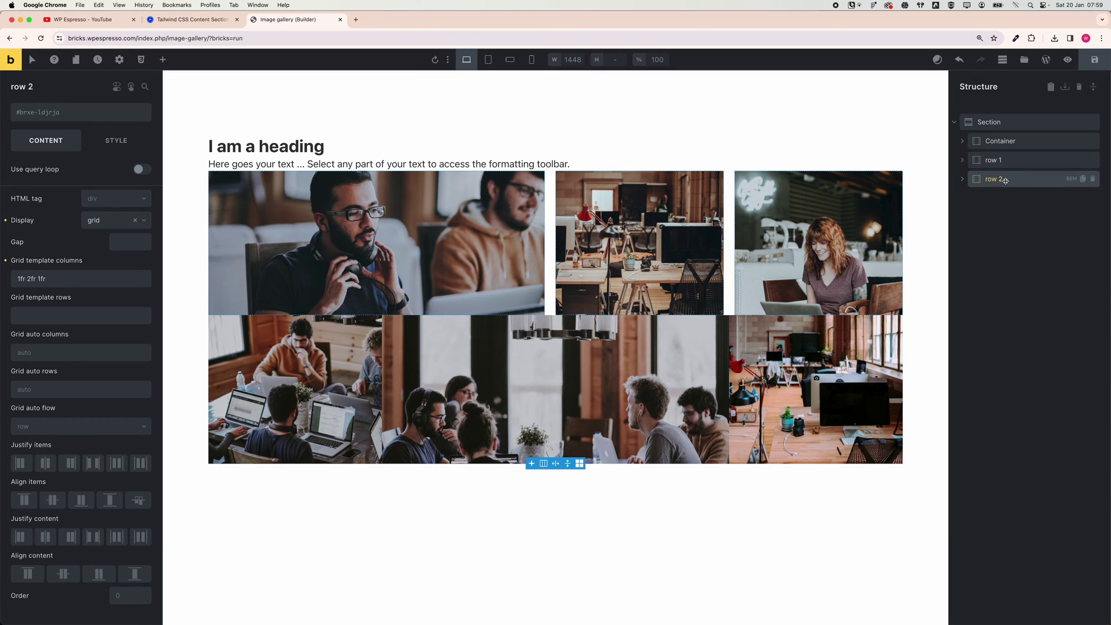
{"action": "right_click", "coordinate": [129, 244]}
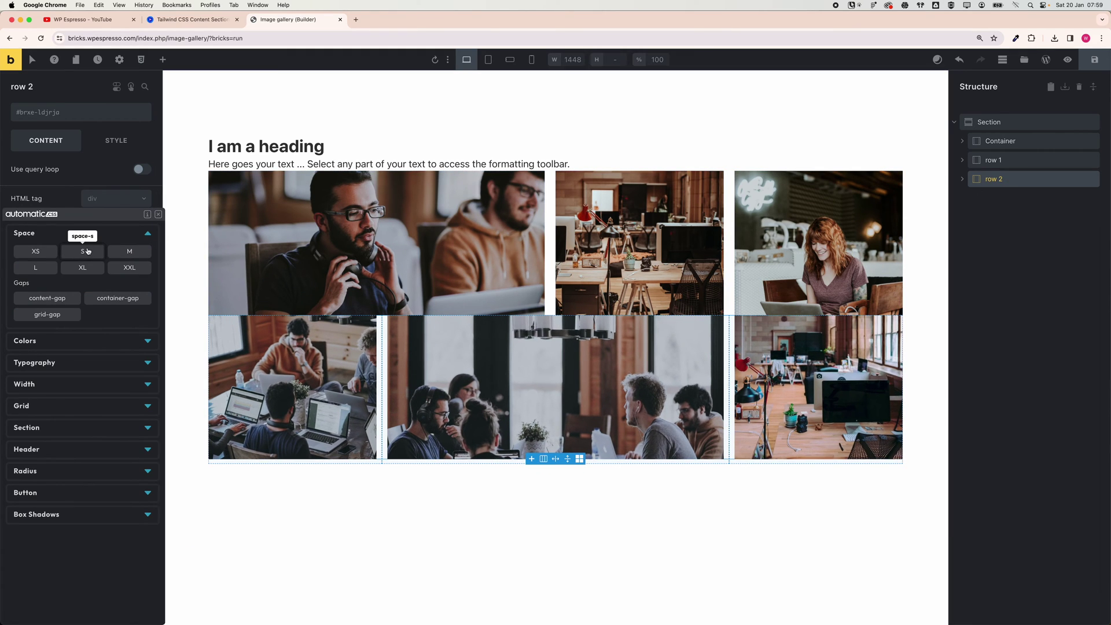
{"action": "left_click", "coordinate": [87, 251]}
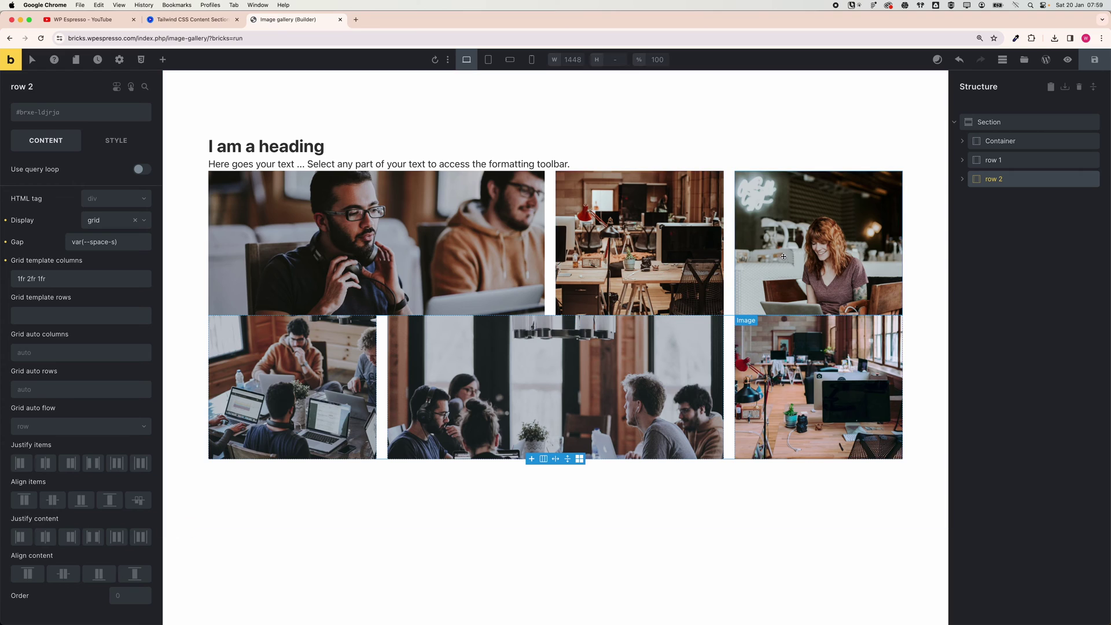
{"action": "left_click", "coordinate": [1001, 203]}
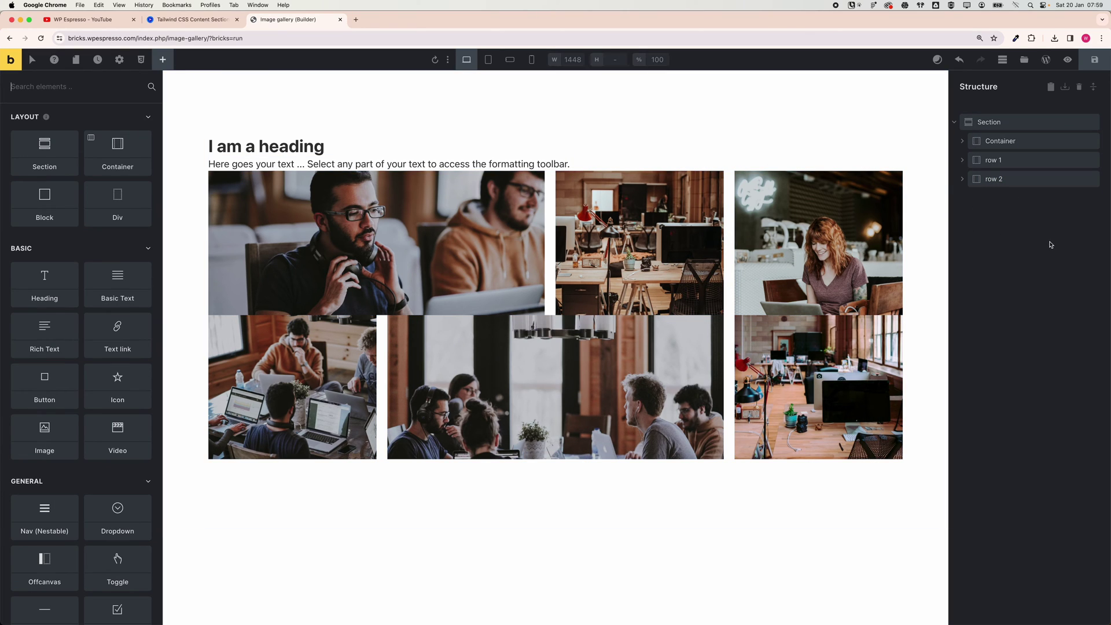
Step: Add a new container to the section and move row 1 and row 2 inside it, with row 1 first
{"action": "left_click", "coordinate": [993, 122]}
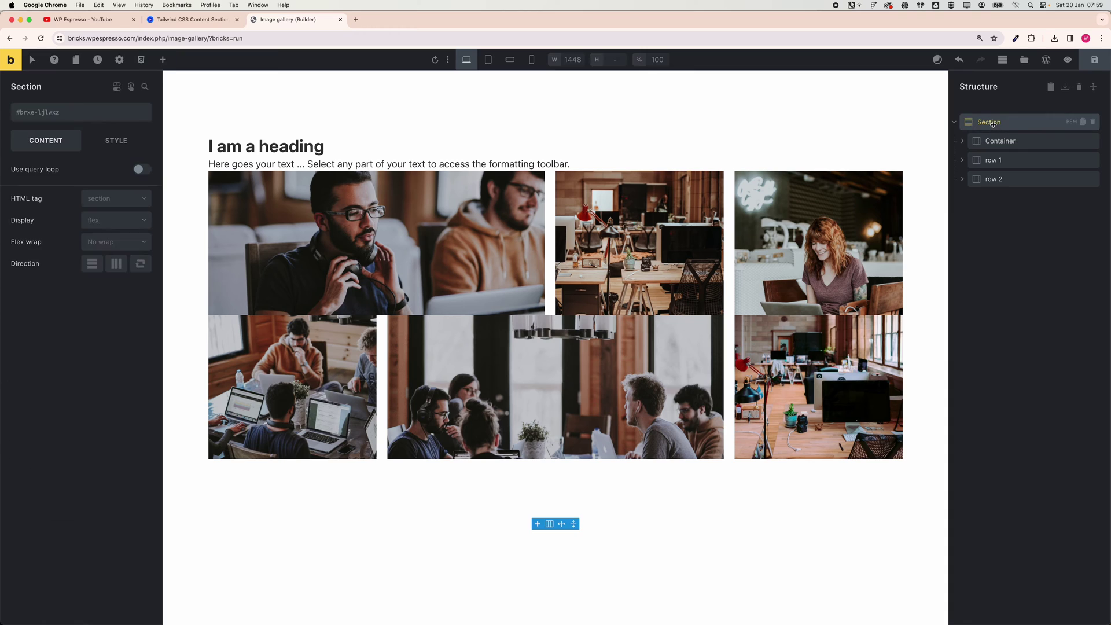
{"action": "left_click", "coordinate": [164, 61]}
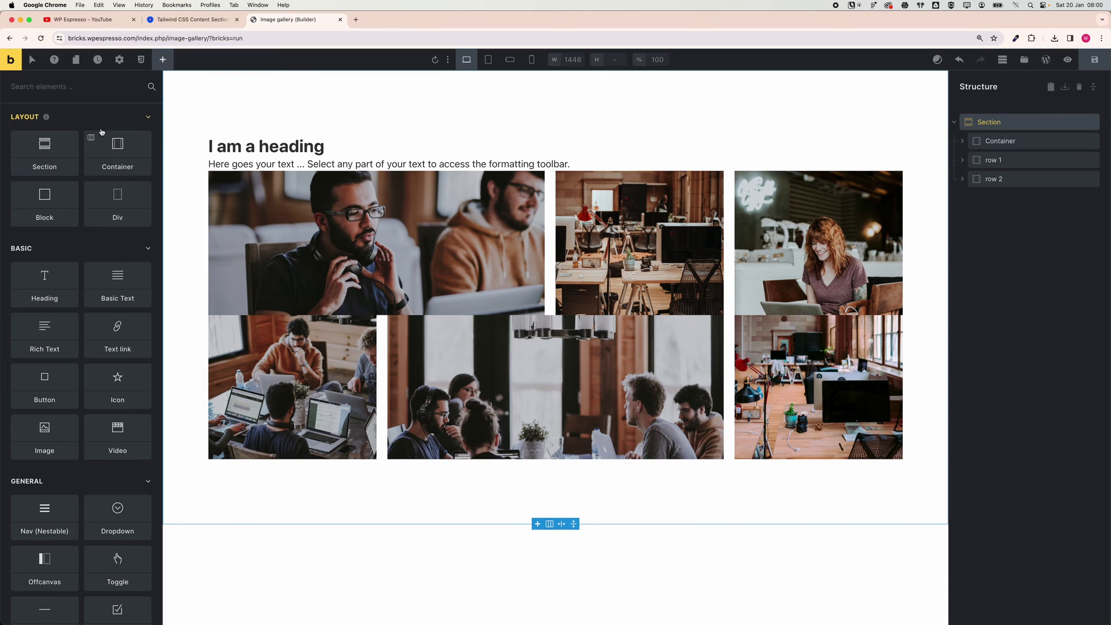
{"action": "left_click", "coordinate": [120, 148]}
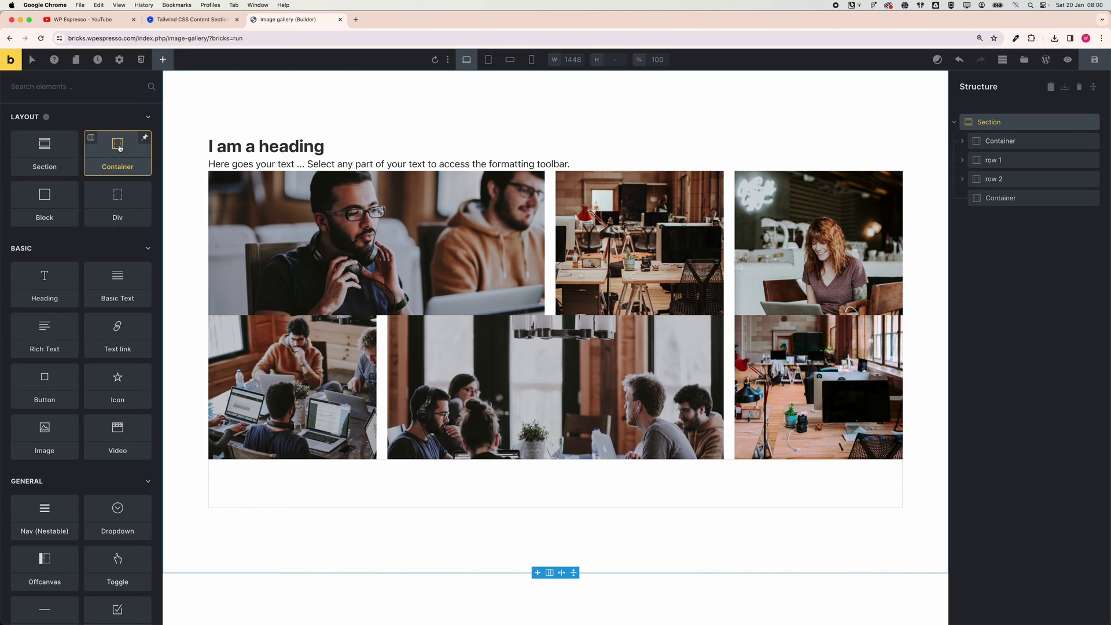
{"action": "left_click", "coordinate": [1006, 162]}
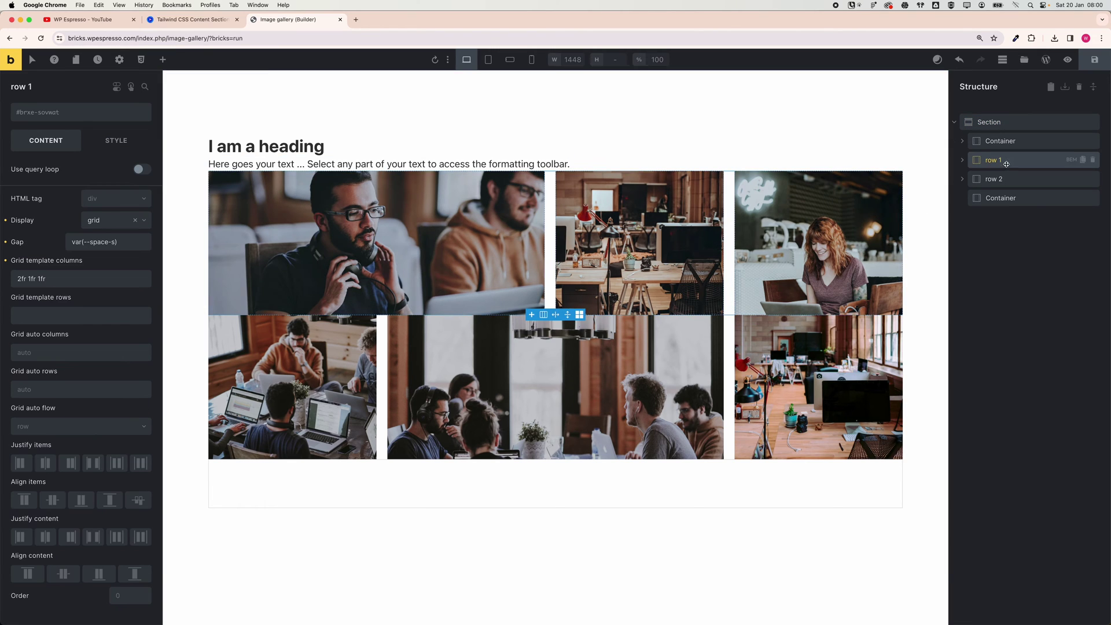
{"action": "left_click_drag", "start_coordinate": [1007, 165], "coordinate": [1012, 206]}
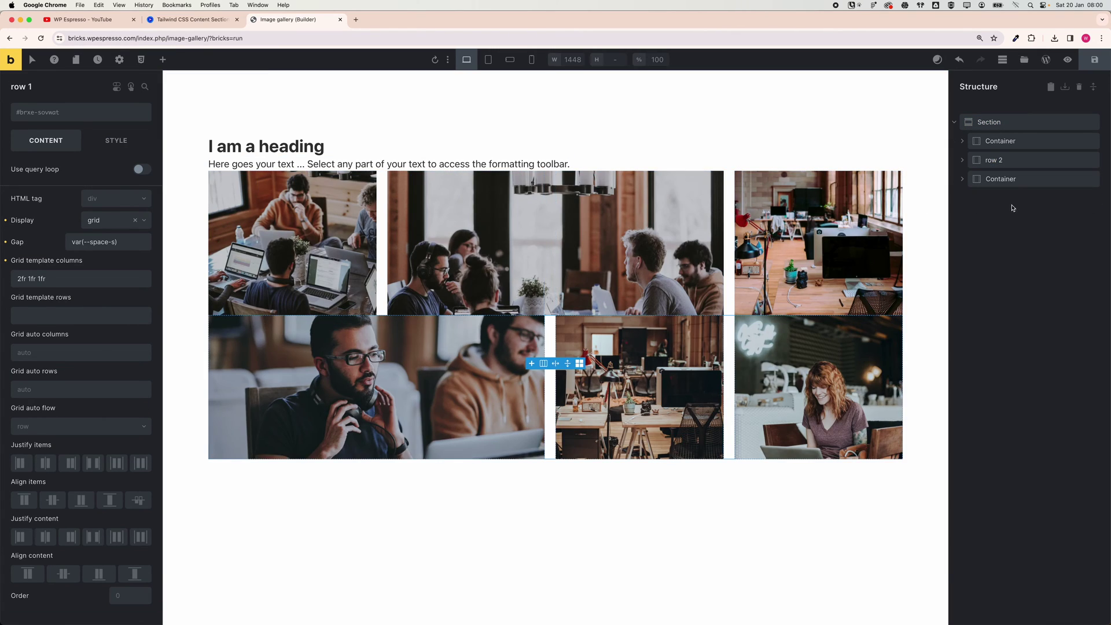
{"action": "left_click", "coordinate": [962, 181]}
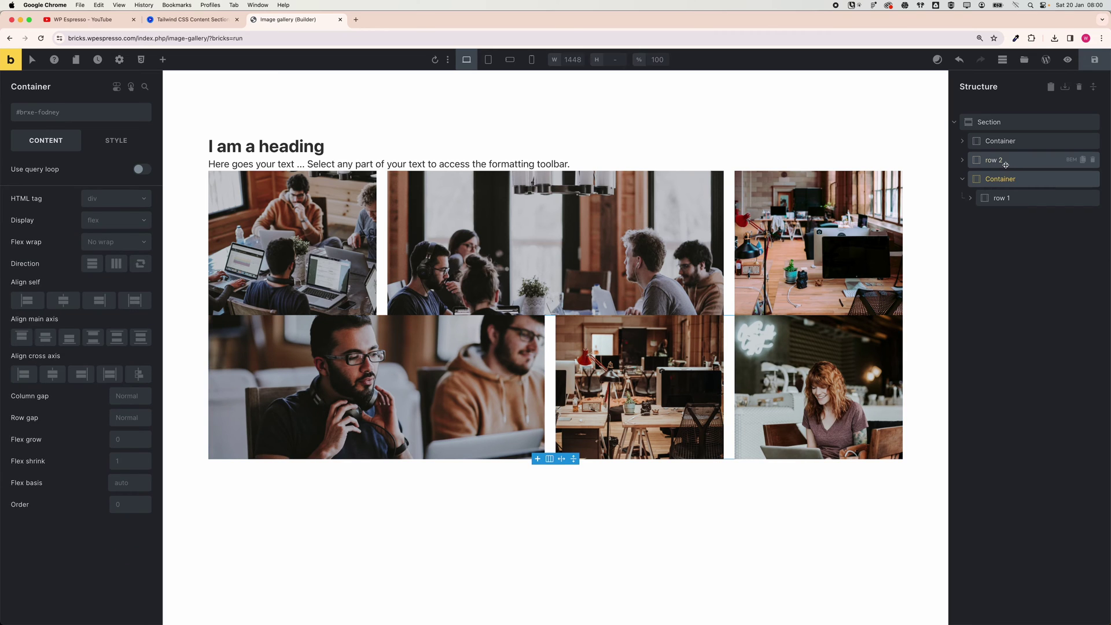
{"action": "left_click", "coordinate": [994, 160]}
{"action": "left_click_drag", "start_coordinate": [994, 161], "coordinate": [1021, 207]}
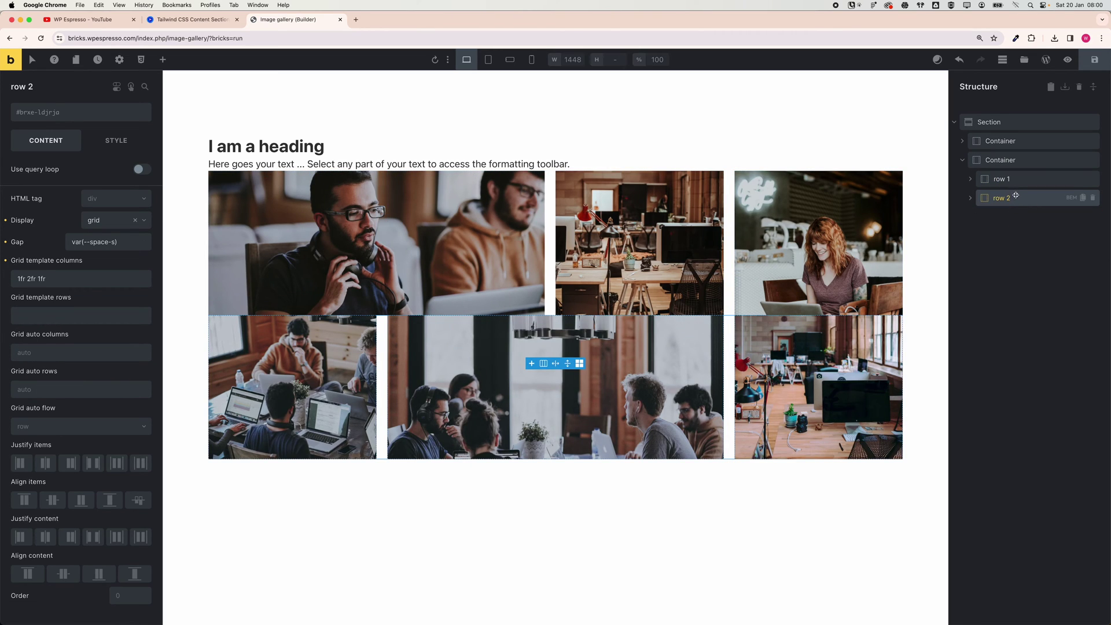
Step: Set the row gap of the container holding both rows to the small spacing variable, var(--space-s)
{"action": "left_click", "coordinate": [1001, 162]}
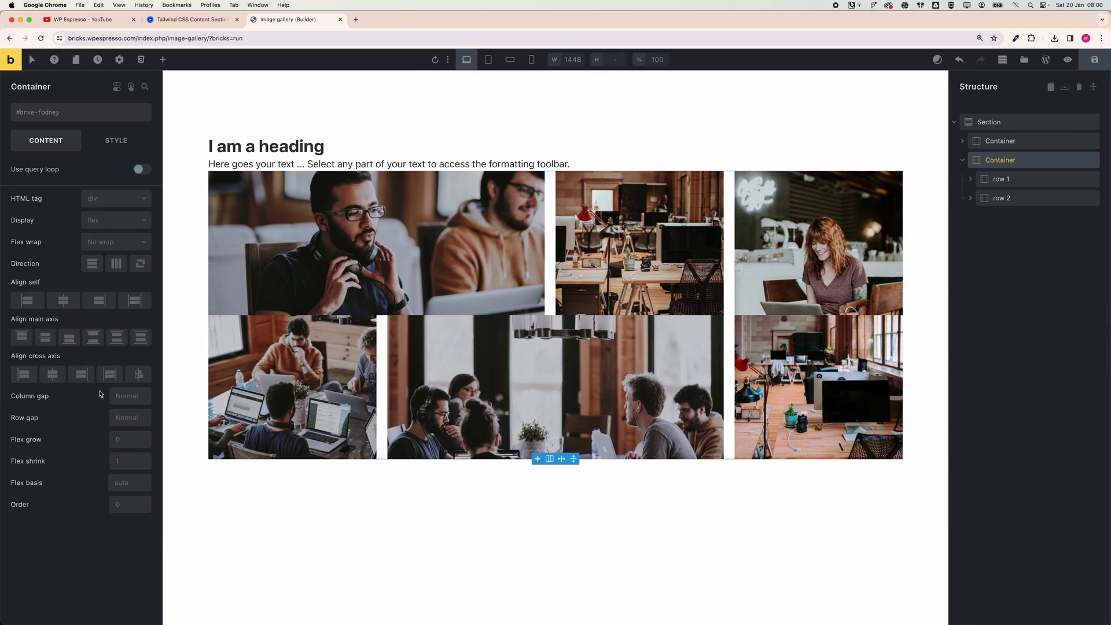
{"action": "right_click", "coordinate": [130, 422]}
{"action": "left_click", "coordinate": [88, 251]}
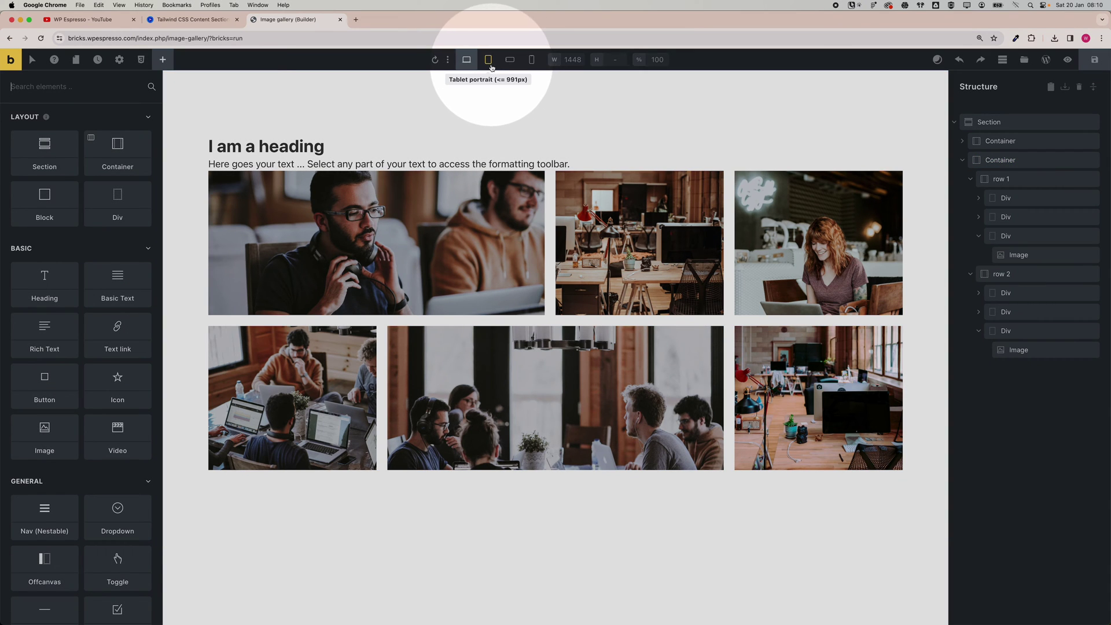
Step: Preview the gallery at the tablet portrait, mobile landscape and mobile portrait breakpoints
{"action": "left_click", "coordinate": [489, 60]}
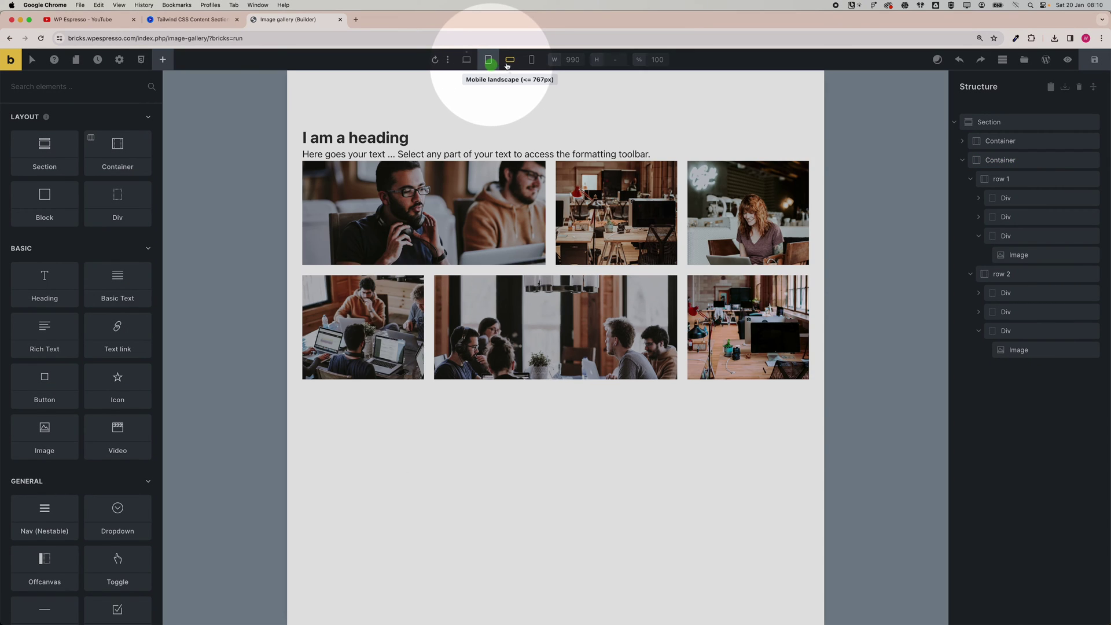
{"action": "left_click", "coordinate": [510, 63]}
{"action": "left_click", "coordinate": [511, 62]}
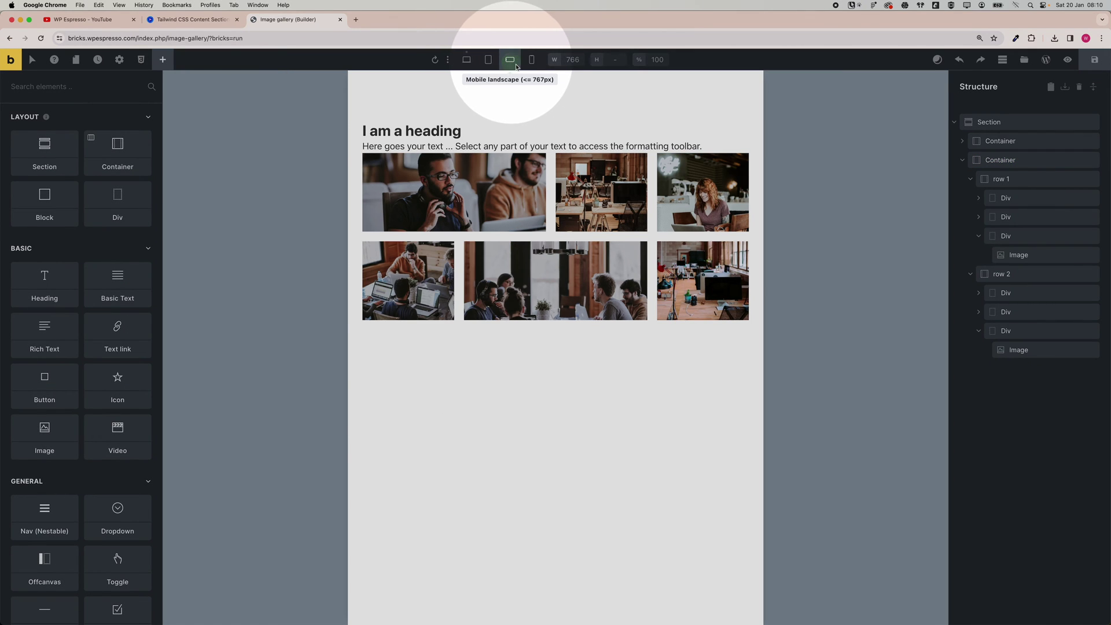
{"action": "left_click", "coordinate": [530, 62]}
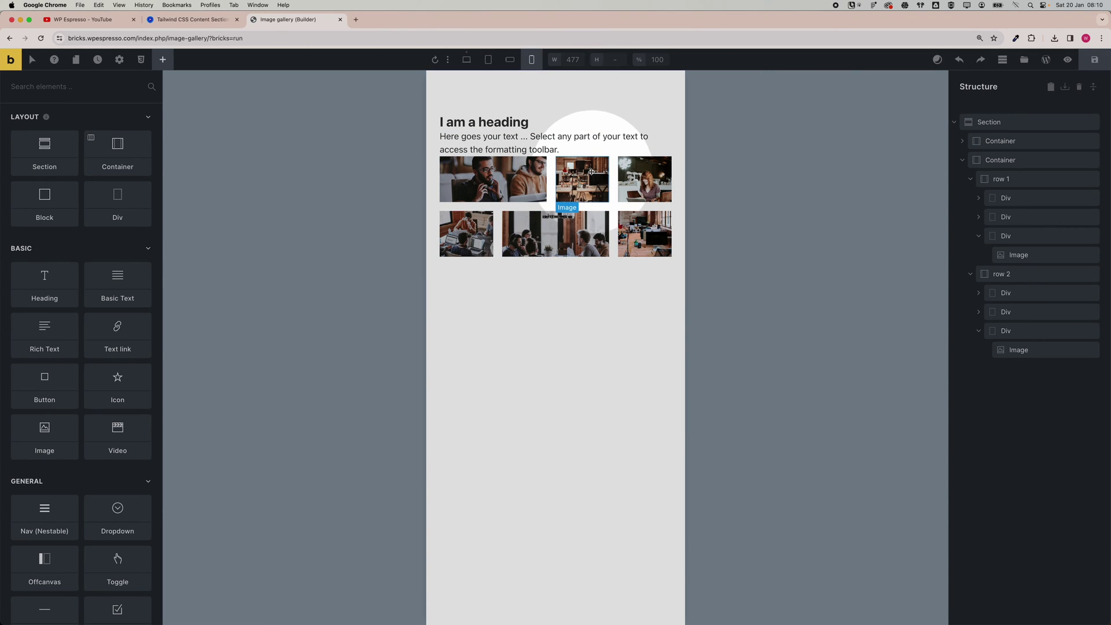
Step: Set row 1's grid template columns to 1fr at the mobile portrait breakpoint
{"action": "left_click", "coordinate": [1001, 182]}
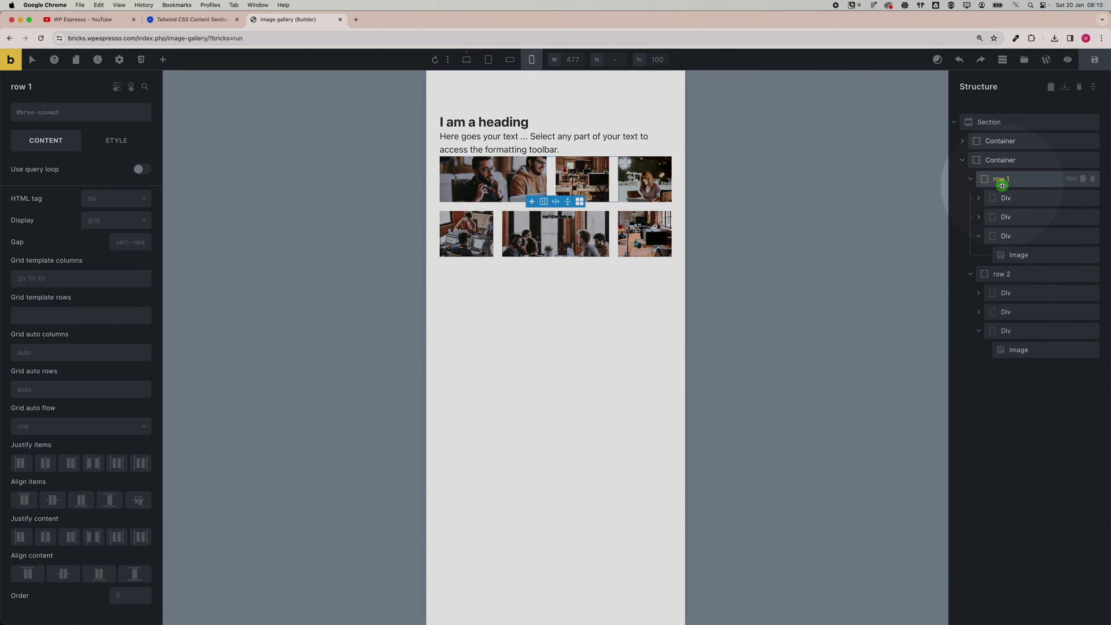
{"action": "left_click", "coordinate": [970, 179]}
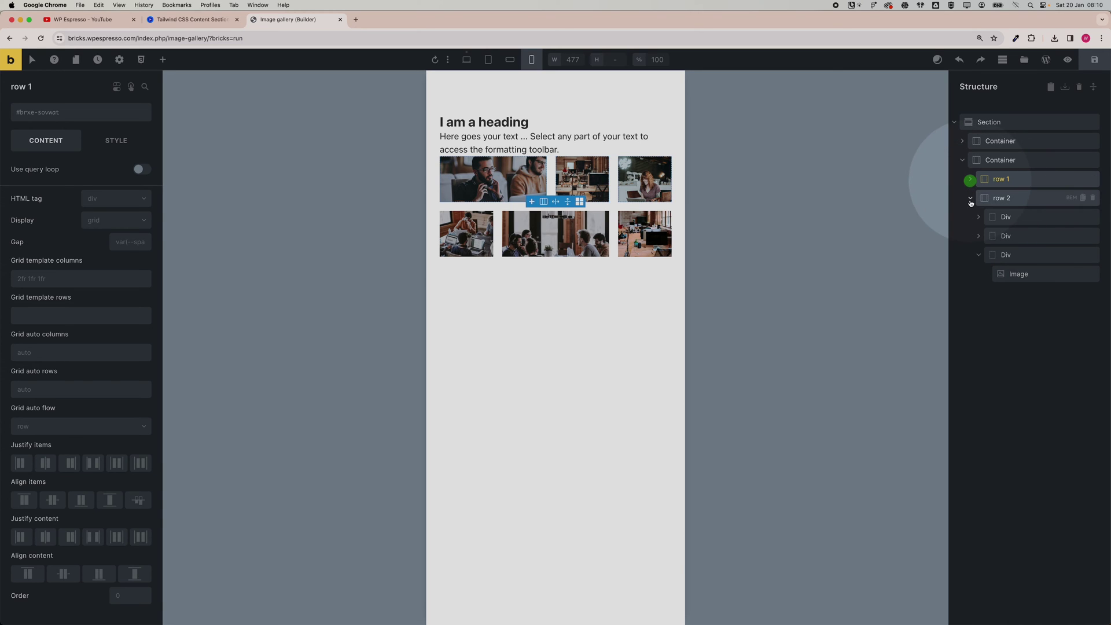
{"action": "left_click", "coordinate": [970, 199]}
{"action": "left_click", "coordinate": [962, 159]}
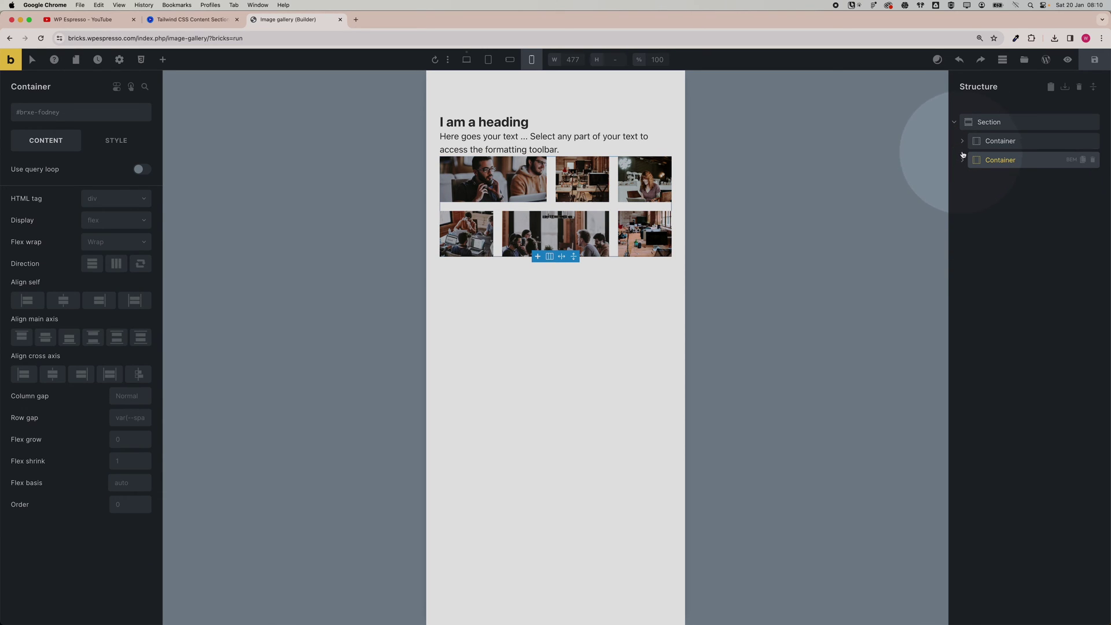
{"action": "left_click", "coordinate": [962, 159]}
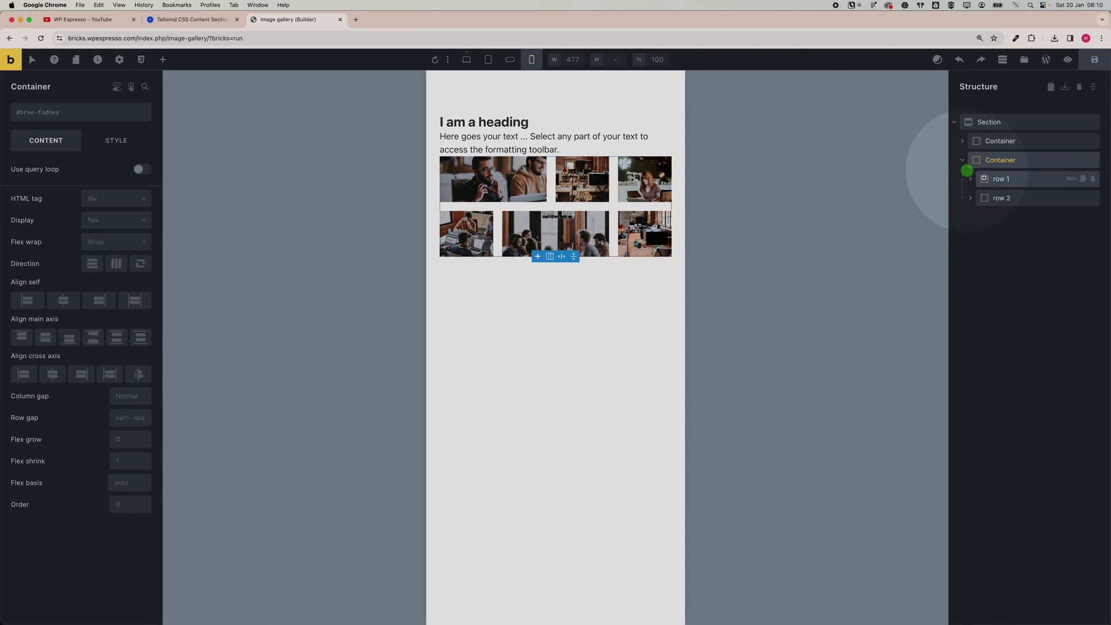
{"action": "left_click", "coordinate": [976, 179]}
{"action": "left_click", "coordinate": [970, 179]}
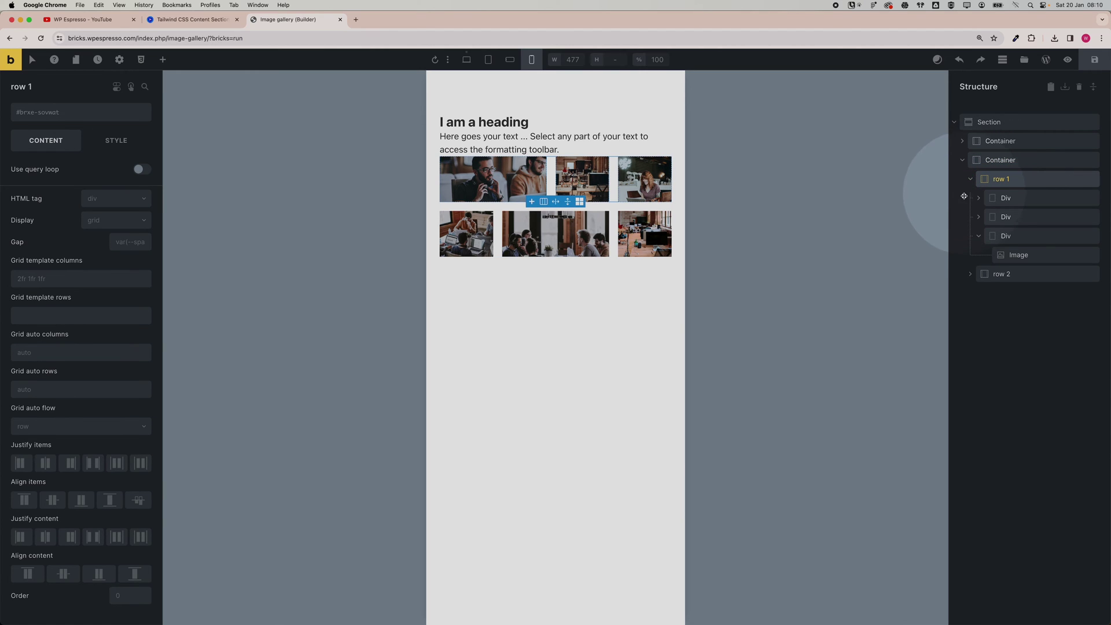
{"action": "left_click", "coordinate": [1000, 180]}
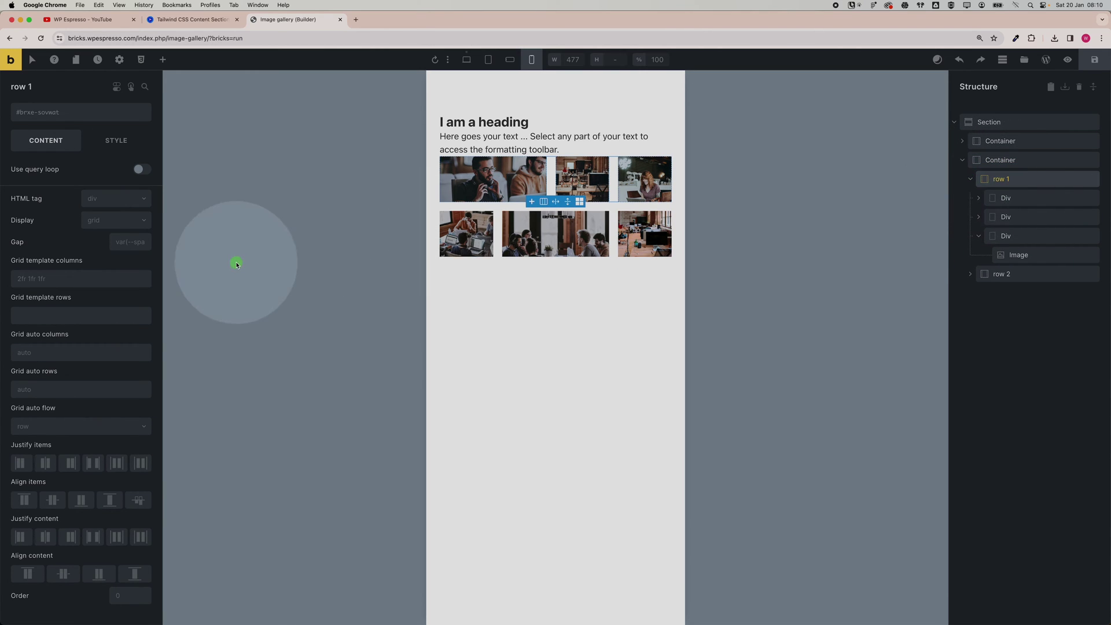
{"action": "left_click", "coordinate": [48, 278]}
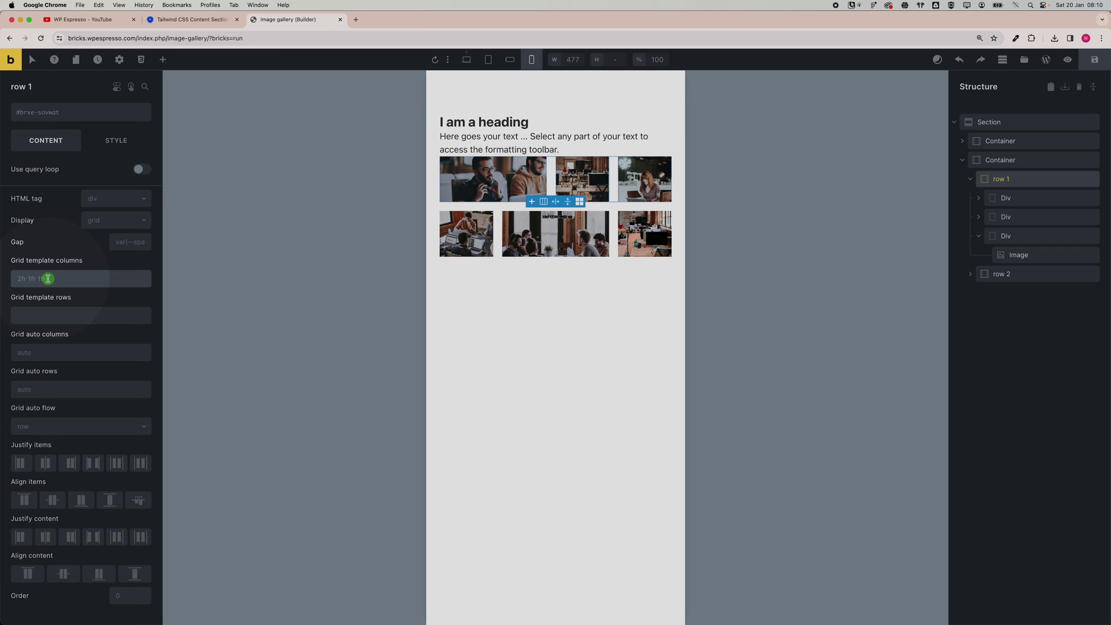
{"action": "type", "text": "1fr"}
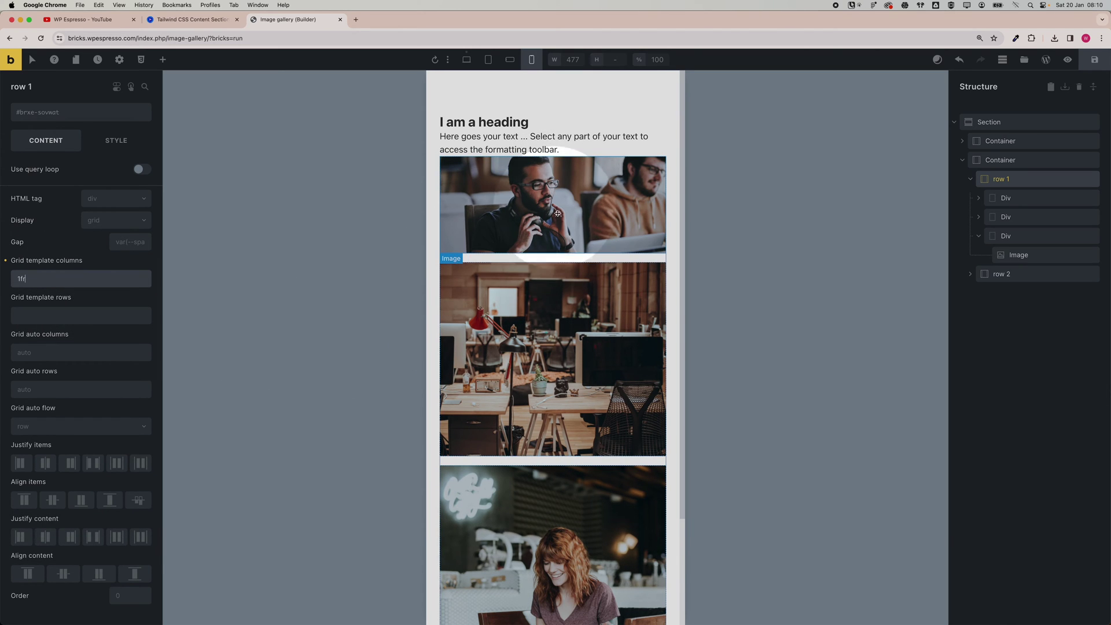
{"action": "scroll", "coordinate": [547, 434], "scroll_direction": "down", "scroll_amount": 2}
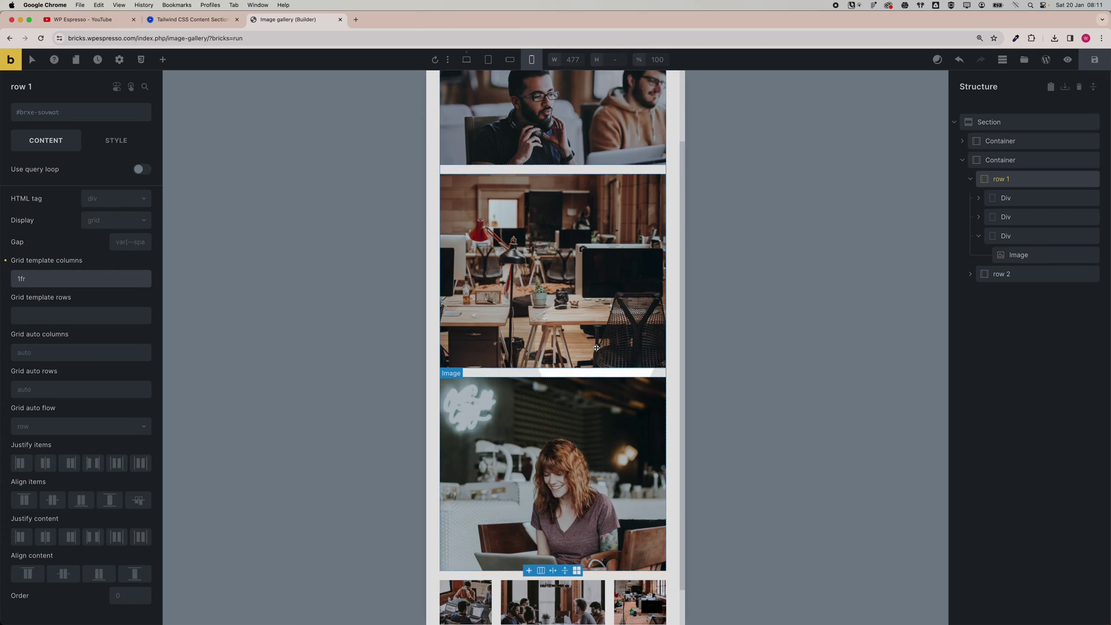
{"action": "scroll", "coordinate": [536, 304], "scroll_direction": "up", "scroll_amount": 2}
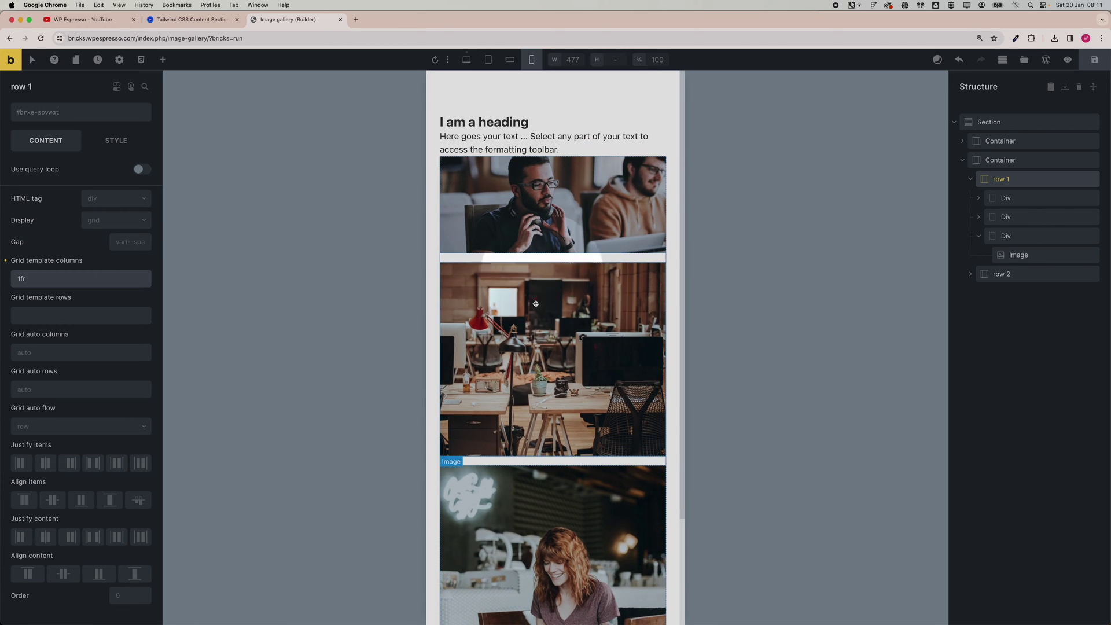
Step: Set the visibility of the second div in row 1 to collapse for mobile portrait
{"action": "left_click", "coordinate": [1011, 215]}
{"action": "scroll", "coordinate": [701, 260], "scroll_direction": "up", "scroll_amount": 1}
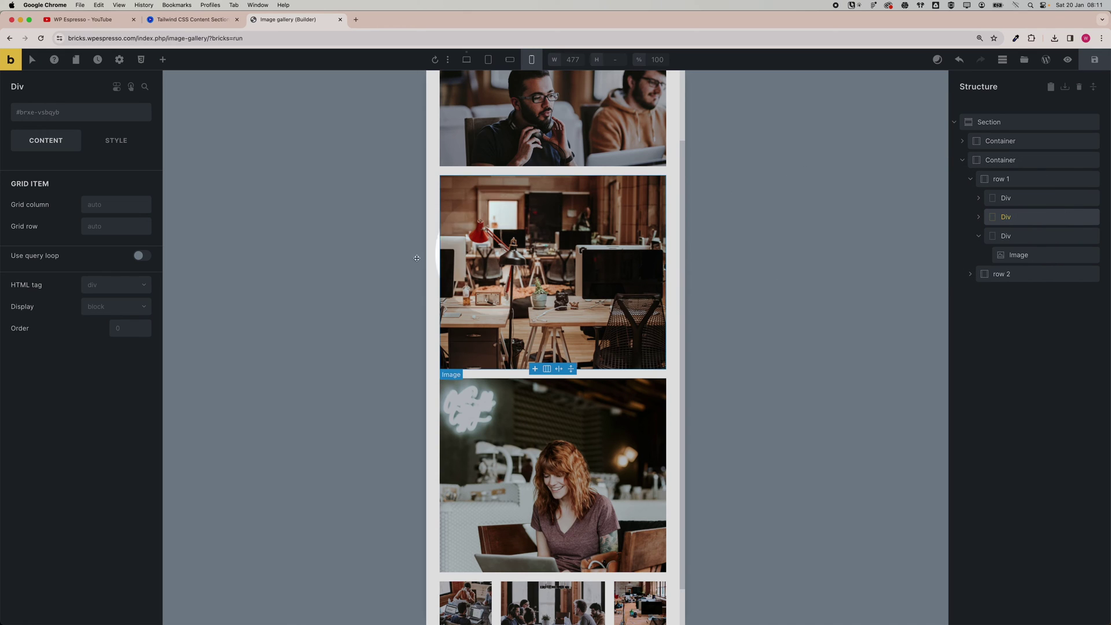
{"action": "left_click", "coordinate": [108, 145]}
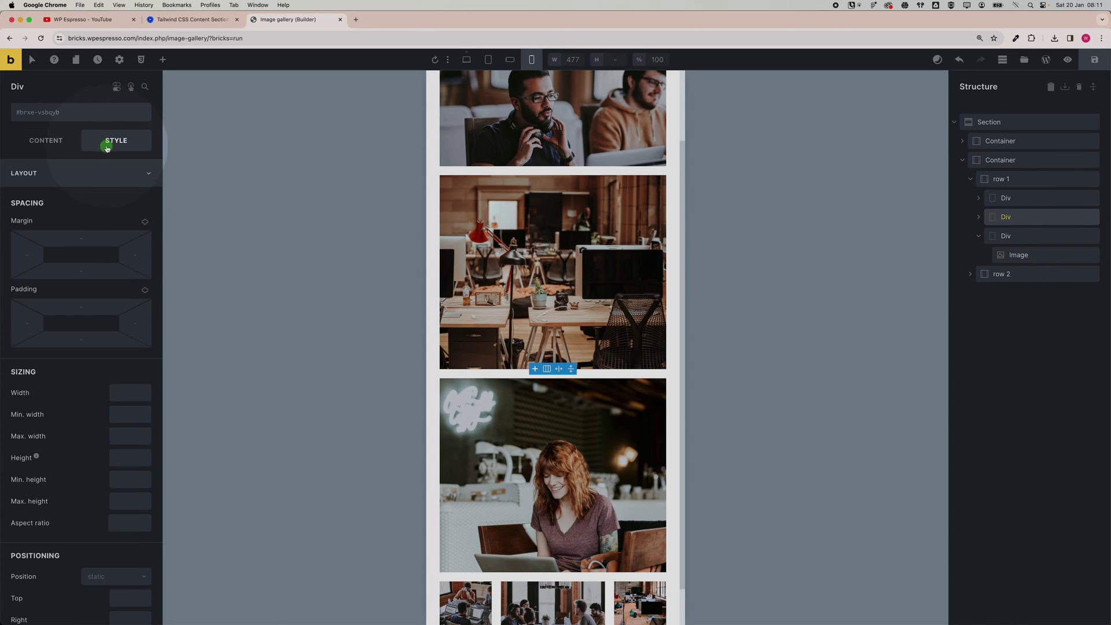
{"action": "scroll", "coordinate": [96, 312], "scroll_direction": "down", "scroll_amount": 10}
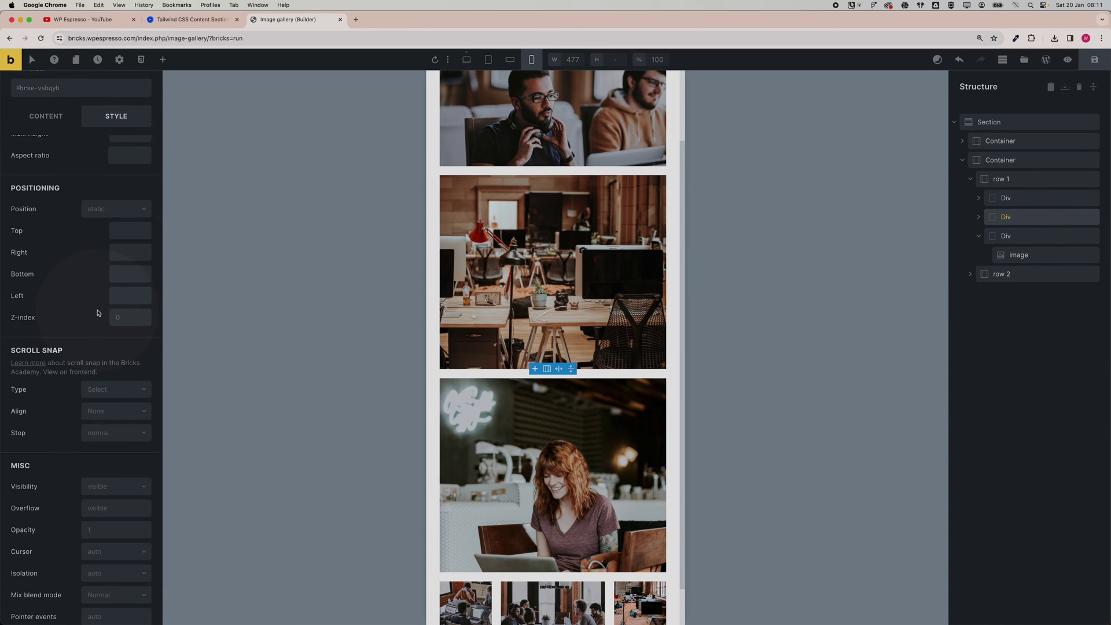
{"action": "scroll", "coordinate": [104, 324], "scroll_direction": "down", "scroll_amount": 2}
{"action": "left_click", "coordinate": [113, 345]}
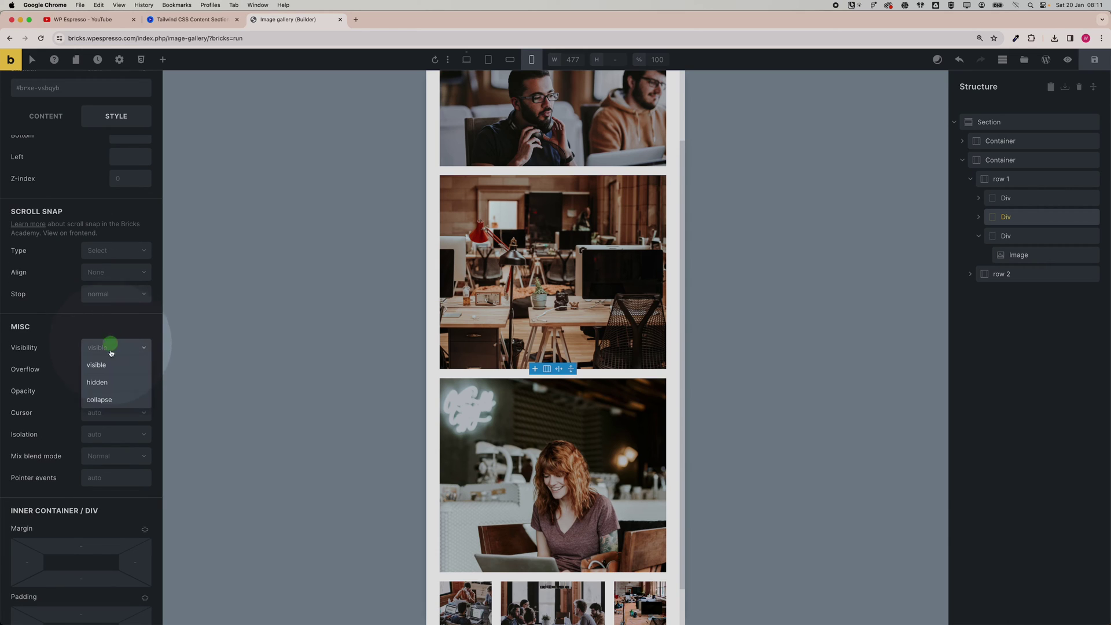
{"action": "left_click", "coordinate": [102, 401]}
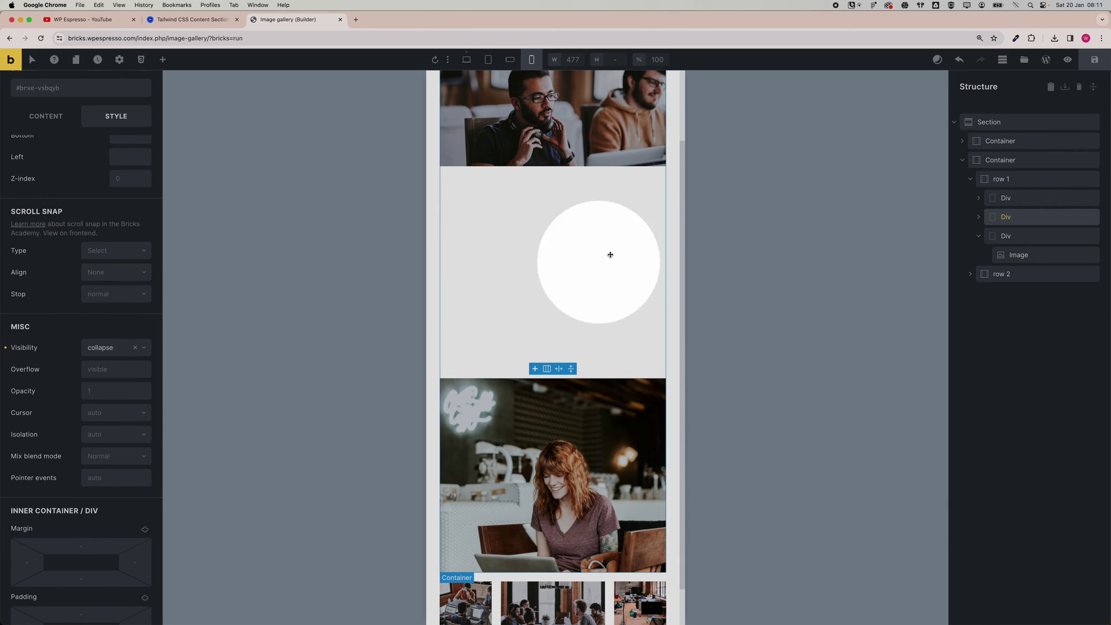
Step: Set the display of the image inside row 1's second div to none
{"action": "left_click", "coordinate": [978, 217]}
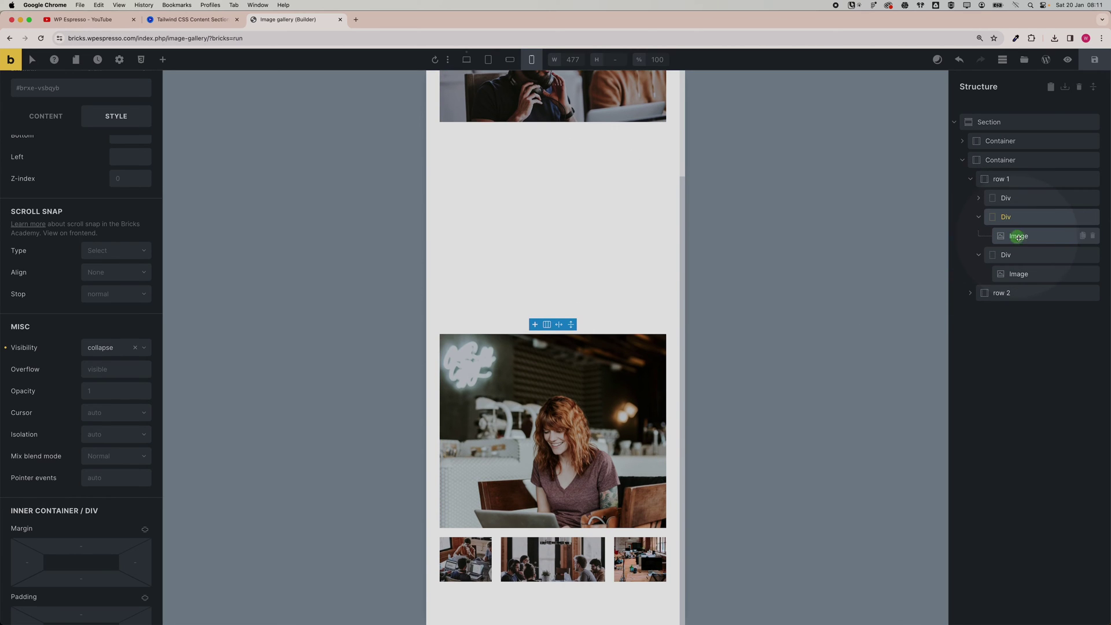
{"action": "left_click", "coordinate": [1016, 236]}
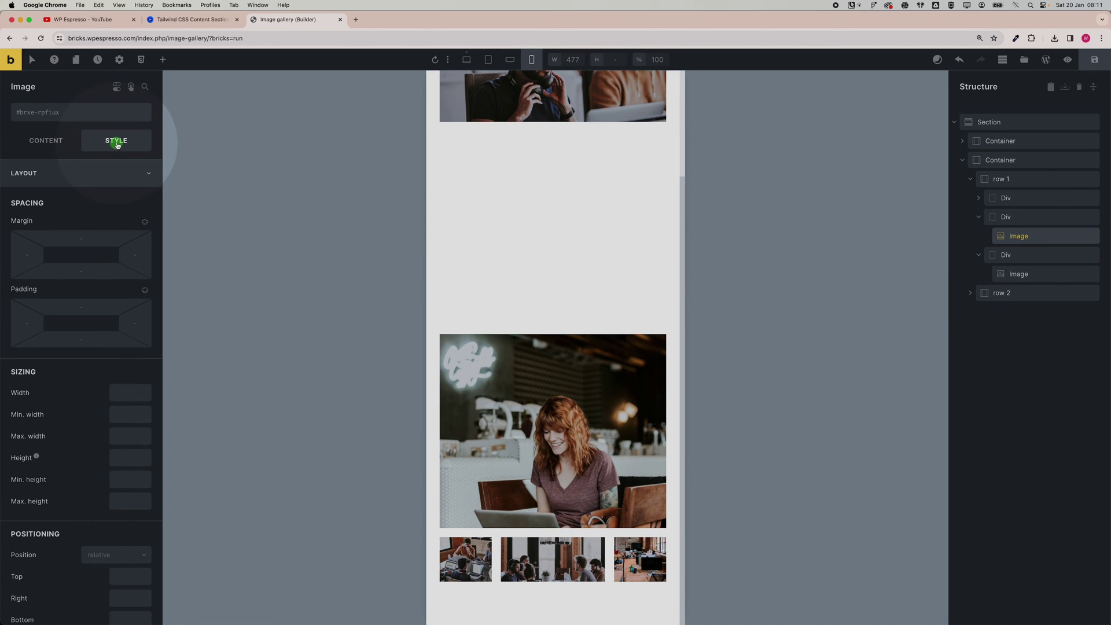
{"action": "scroll", "coordinate": [69, 349], "scroll_direction": "down", "scroll_amount": 5}
{"action": "scroll", "coordinate": [68, 349], "scroll_direction": "down", "scroll_amount": 8}
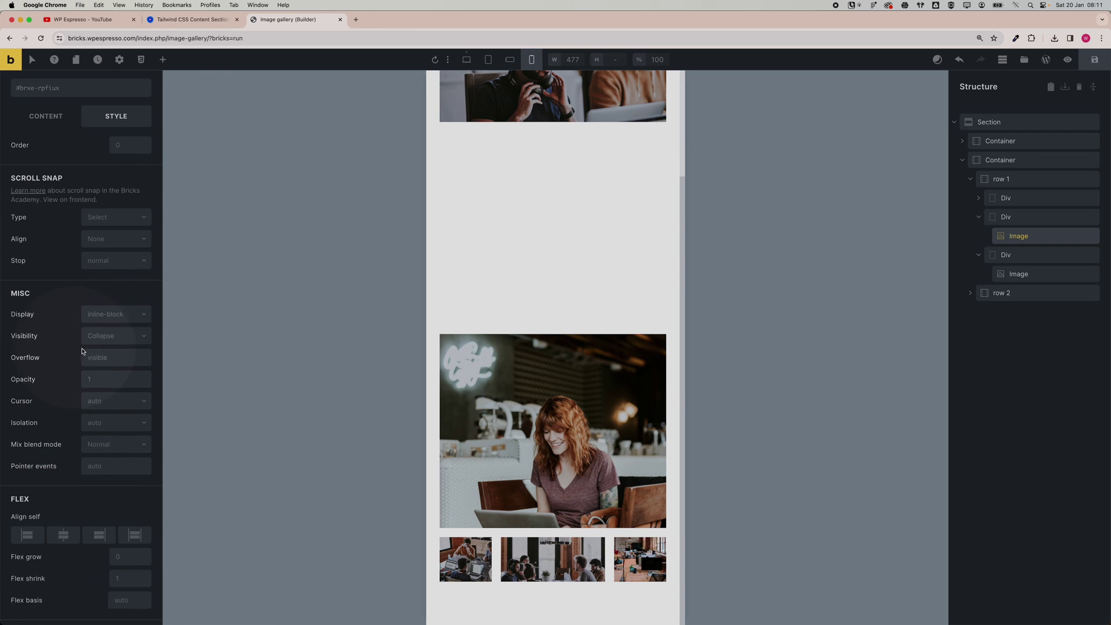
{"action": "left_click", "coordinate": [109, 320]}
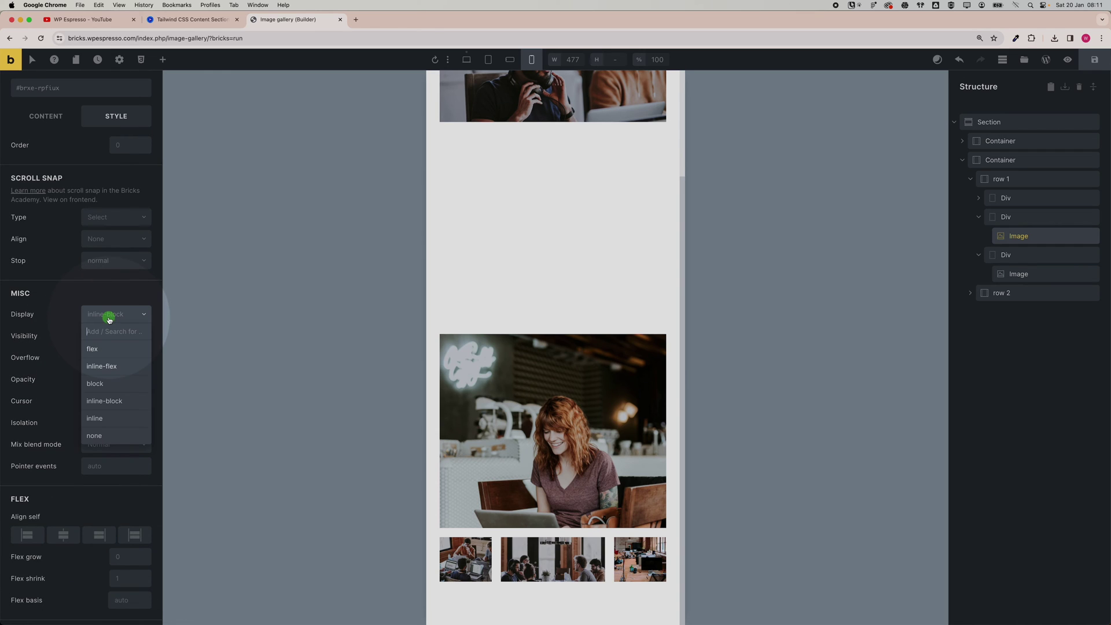
{"action": "left_click", "coordinate": [108, 436]}
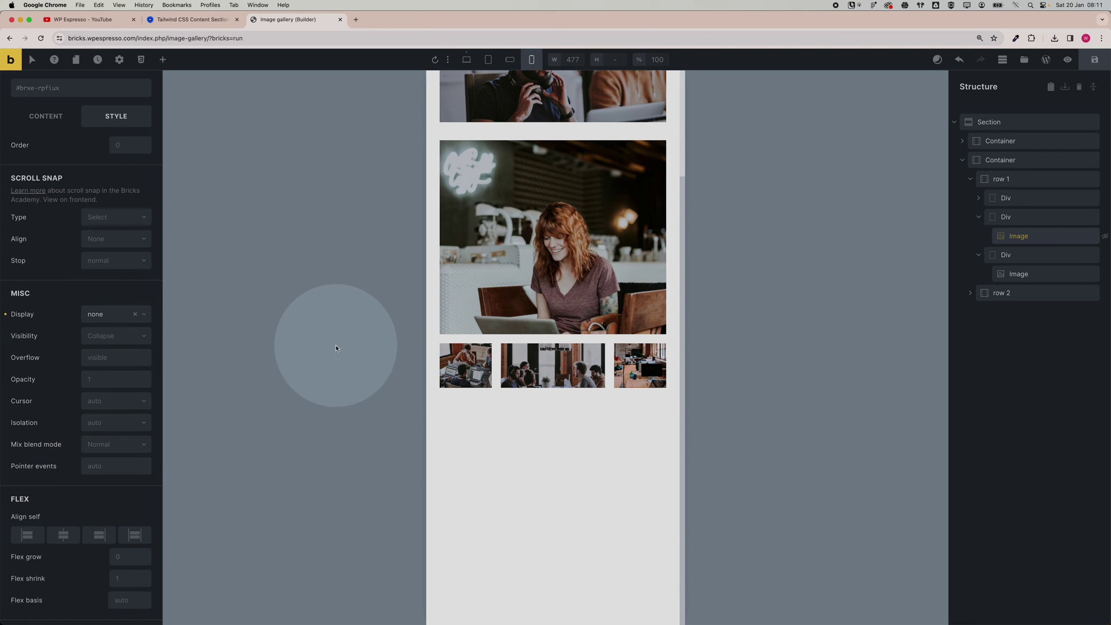
Step: Set the visibility of the third div in row 1 to hidden for mobile portrait
{"action": "left_click", "coordinate": [1012, 255]}
{"action": "scroll", "coordinate": [91, 370], "scroll_direction": "down", "scroll_amount": 15}
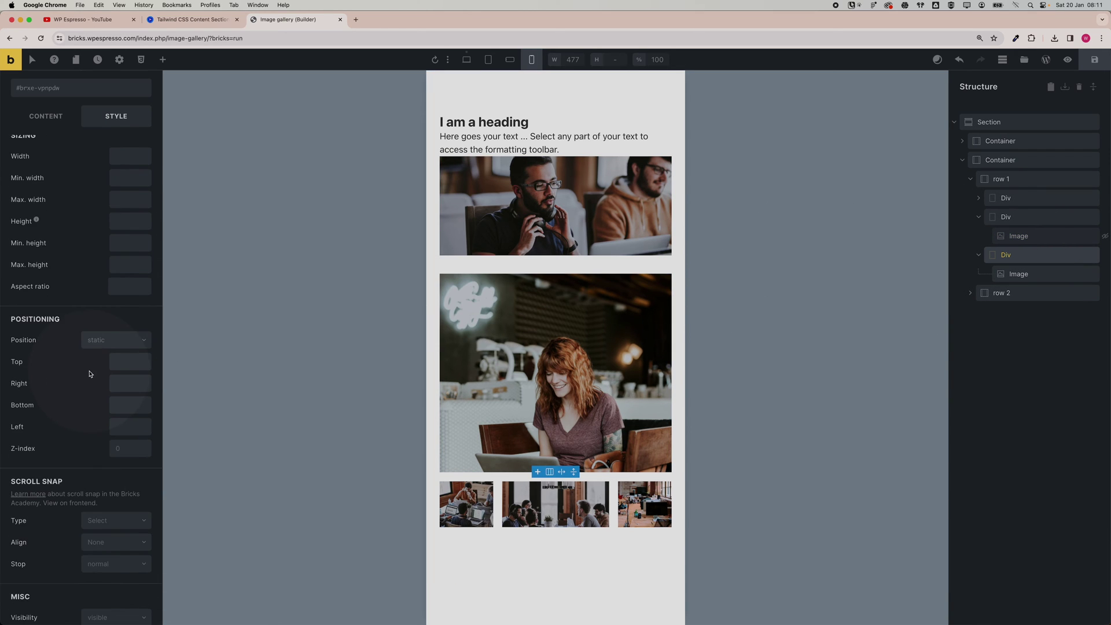
{"action": "left_click", "coordinate": [108, 348]}
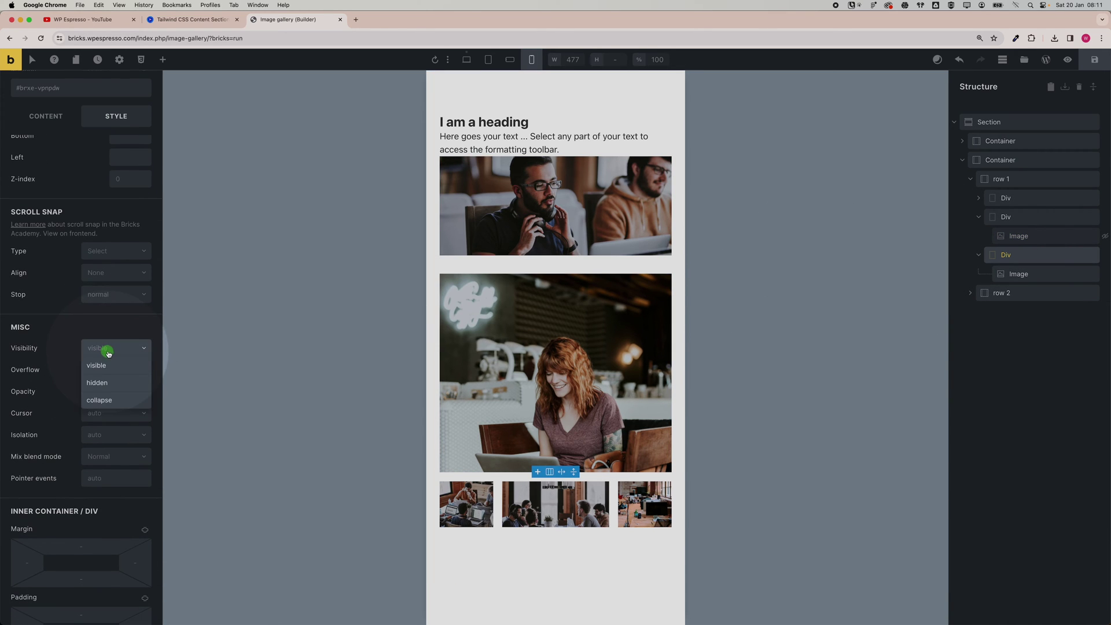
{"action": "left_click", "coordinate": [112, 384]}
Step: Set the display of the image inside row 1's third div to none
{"action": "left_click", "coordinate": [1018, 274]}
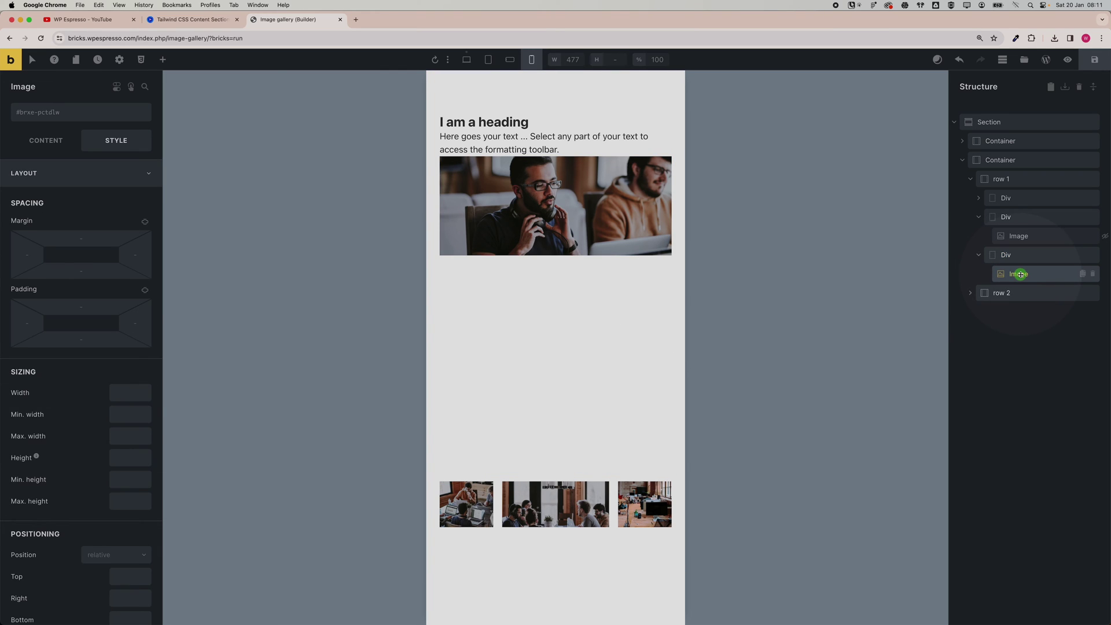
{"action": "scroll", "coordinate": [44, 334], "scroll_direction": "down", "scroll_amount": 5}
{"action": "scroll", "coordinate": [43, 334], "scroll_direction": "down", "scroll_amount": 5}
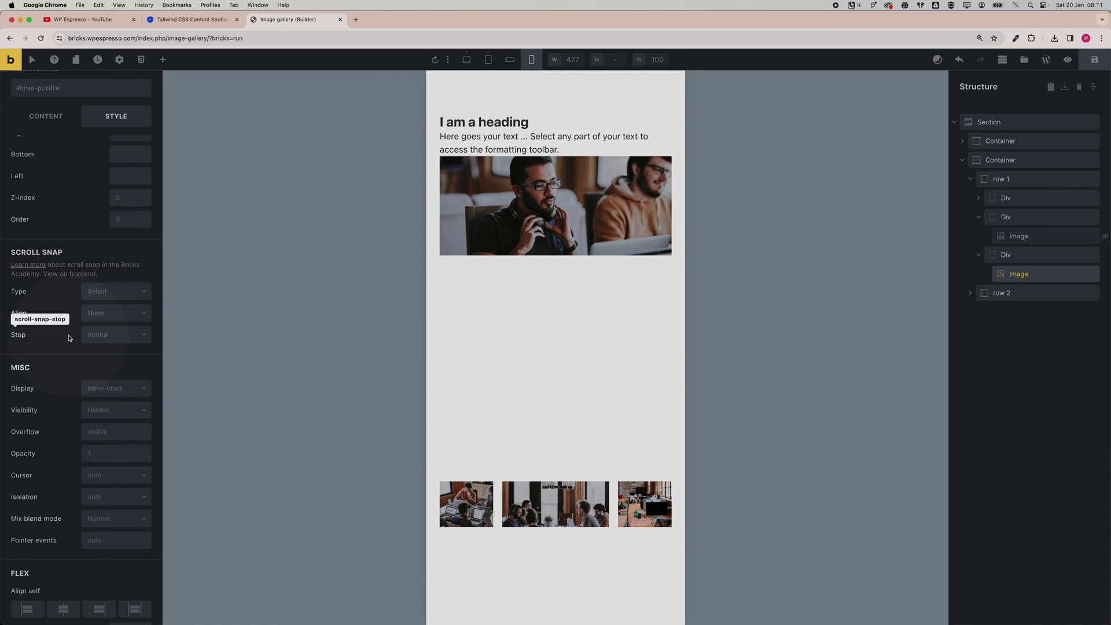
{"action": "left_click", "coordinate": [109, 380]}
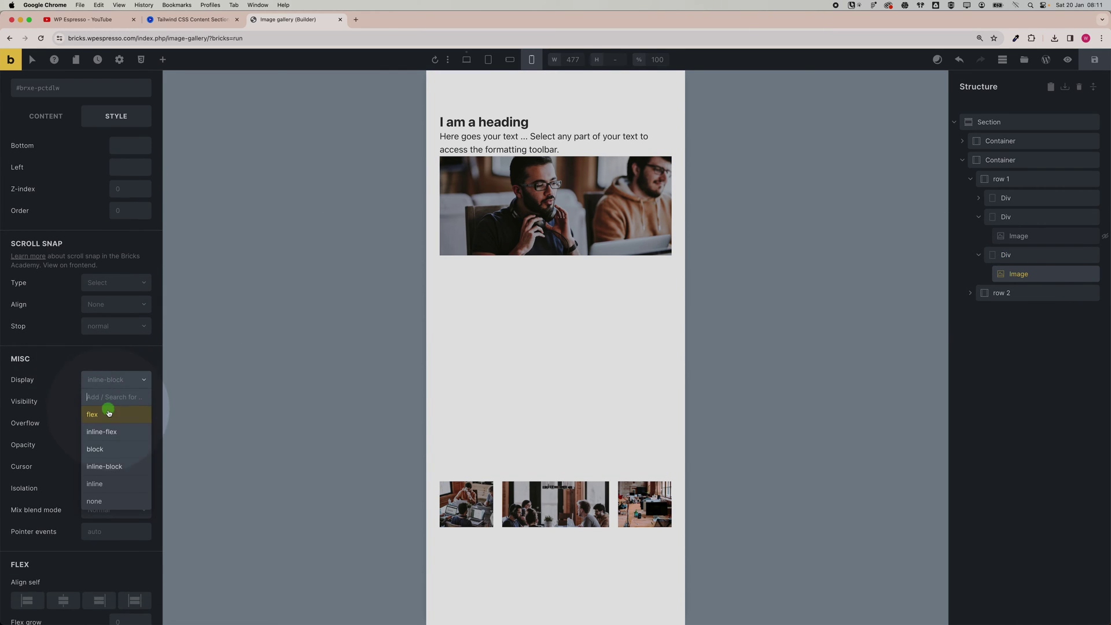
{"action": "left_click", "coordinate": [112, 501]}
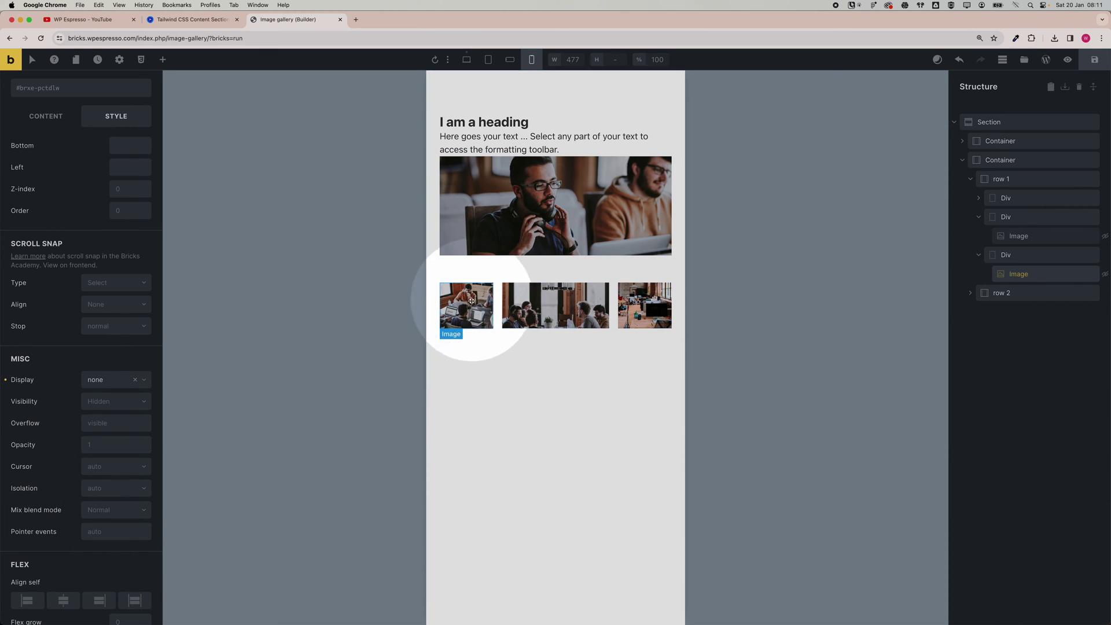
Step: Set the visibility of the first div in row 2 to collapse for mobile portrait
{"action": "left_click", "coordinate": [970, 178]}
{"action": "left_click", "coordinate": [989, 198]}
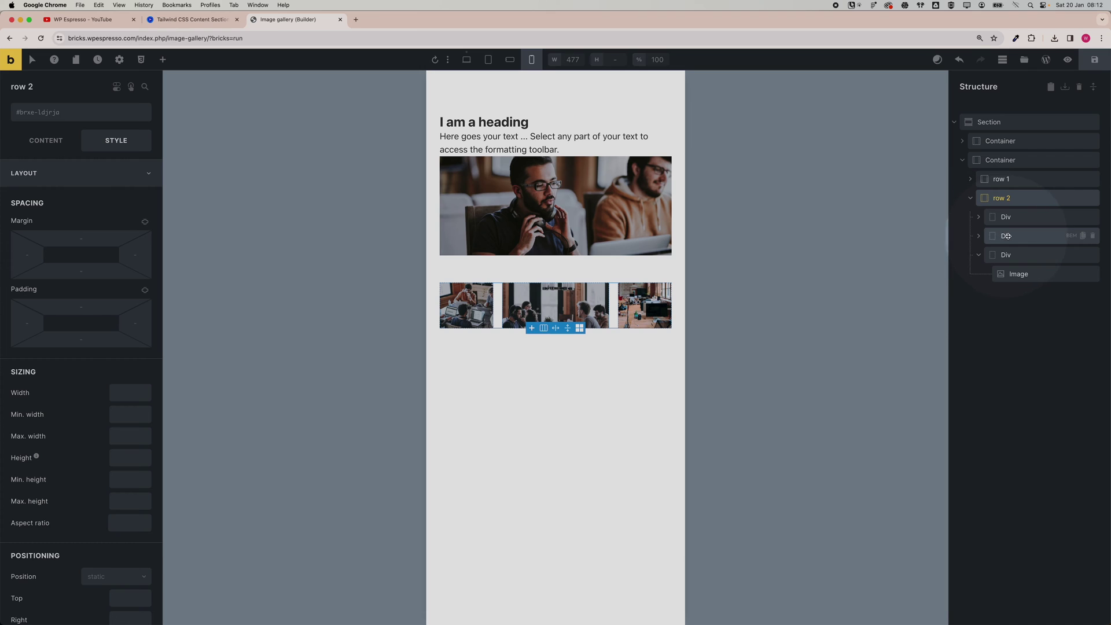
{"action": "left_click", "coordinate": [1003, 221]}
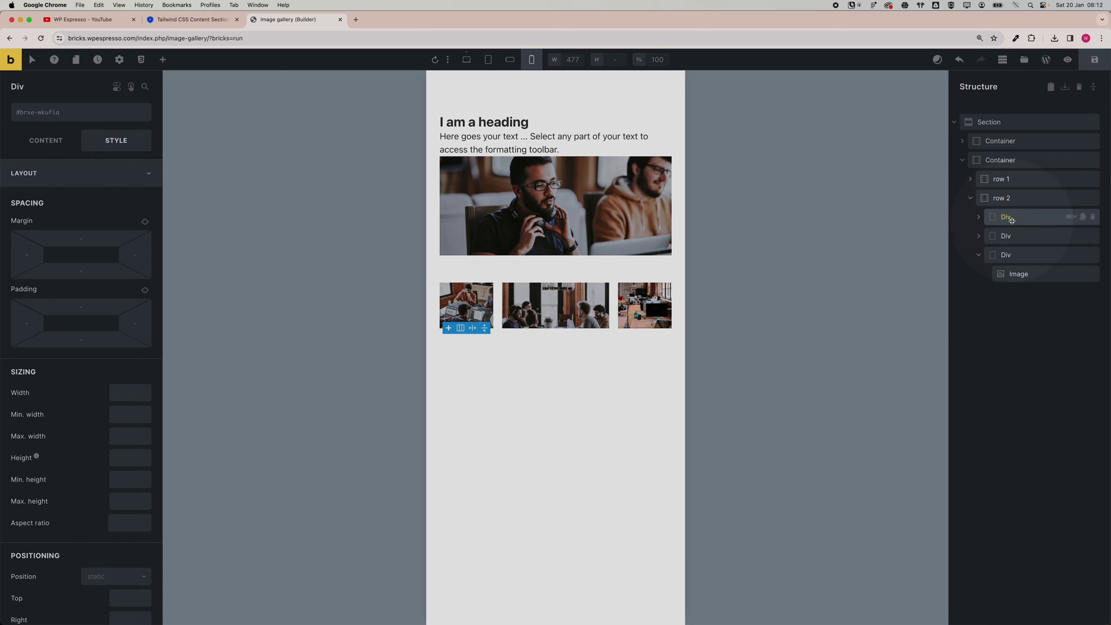
{"action": "scroll", "coordinate": [96, 390], "scroll_direction": "down", "scroll_amount": 6}
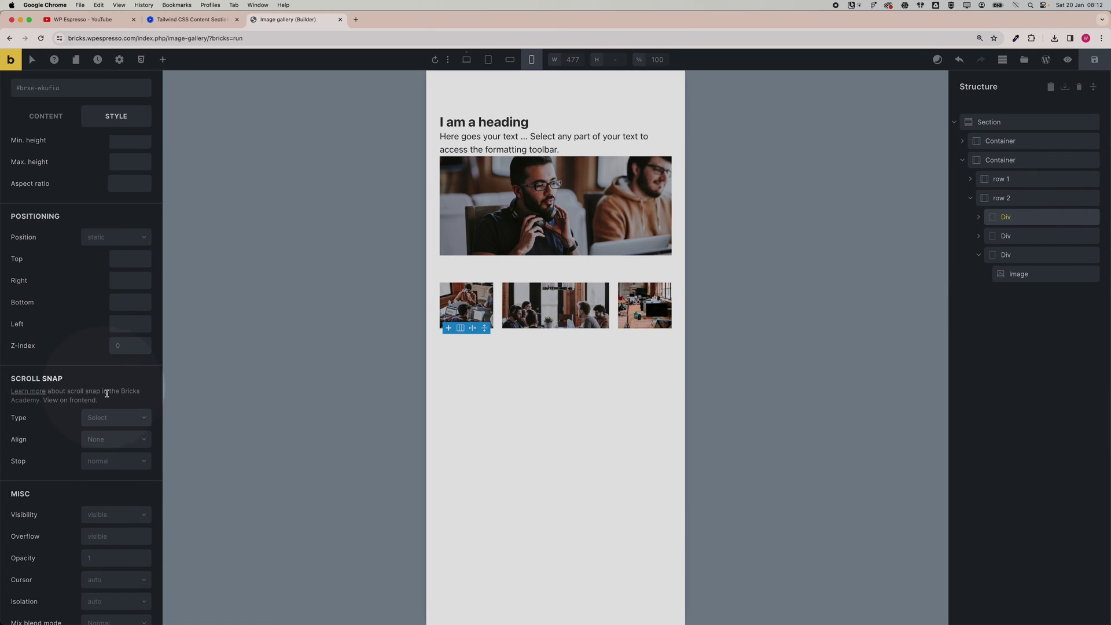
{"action": "scroll", "coordinate": [108, 399], "scroll_direction": "down", "scroll_amount": 3}
{"action": "left_click", "coordinate": [112, 414]}
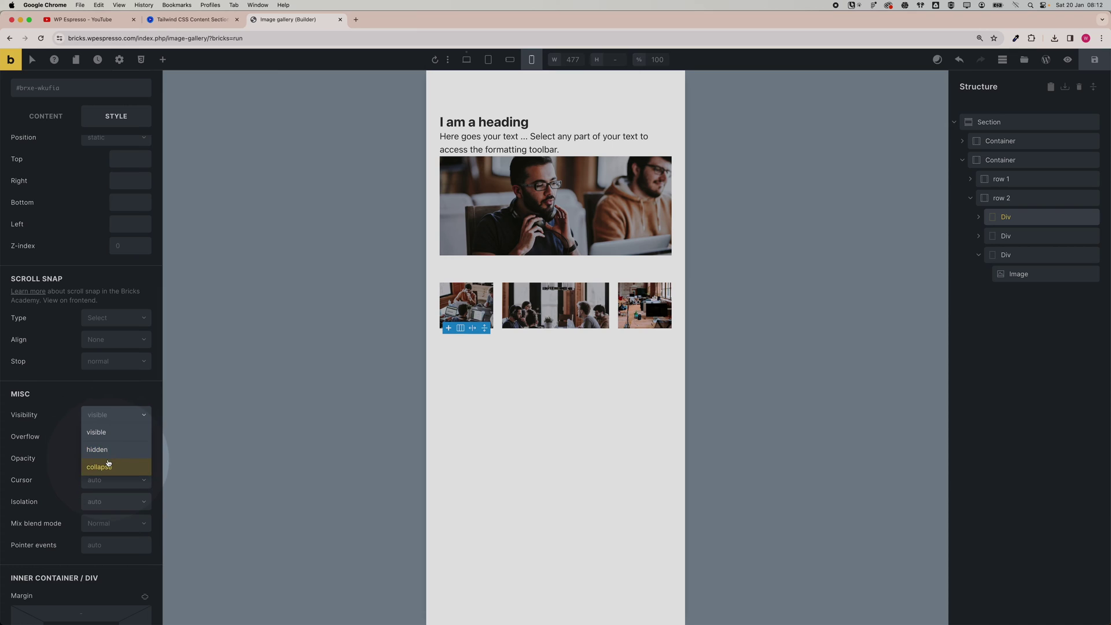
{"action": "left_click", "coordinate": [107, 465]}
Step: Set the display of the image inside row 2's first div to none and collapse that div in the structure tree
{"action": "left_click", "coordinate": [978, 217]}
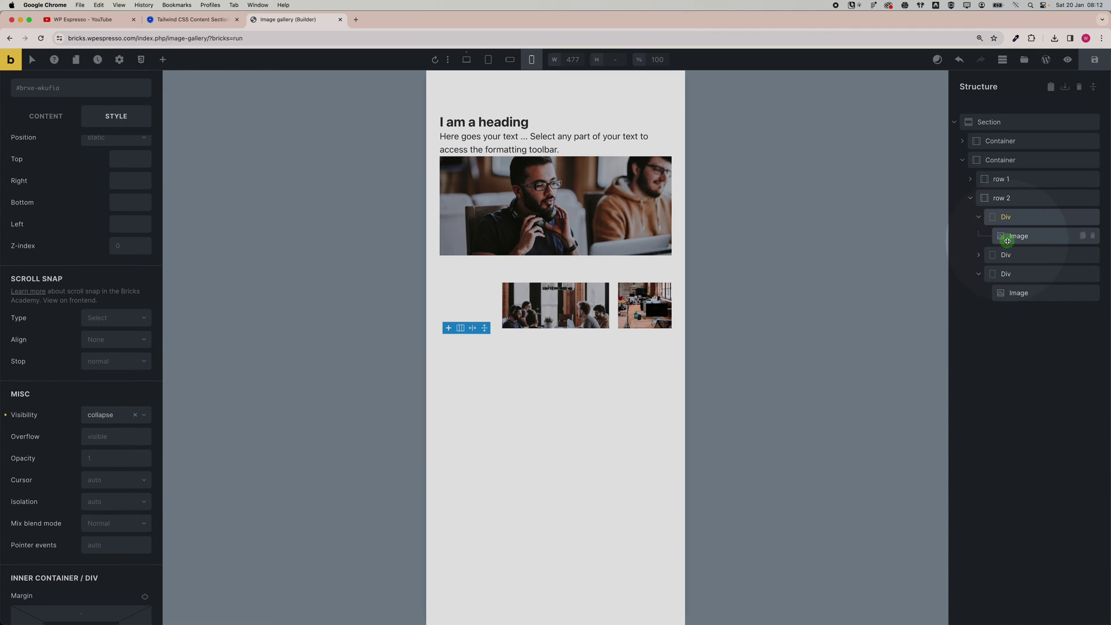
{"action": "left_click", "coordinate": [1008, 237]}
{"action": "scroll", "coordinate": [95, 402], "scroll_direction": "down", "scroll_amount": 5}
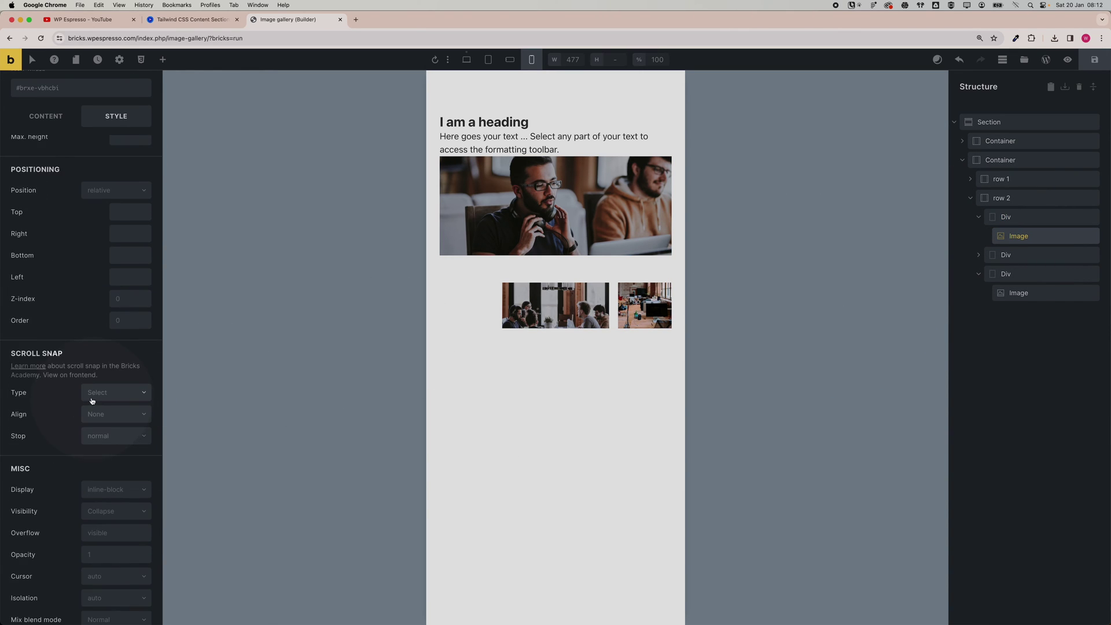
{"action": "scroll", "coordinate": [92, 400], "scroll_direction": "down", "scroll_amount": 3}
{"action": "left_click", "coordinate": [95, 399]}
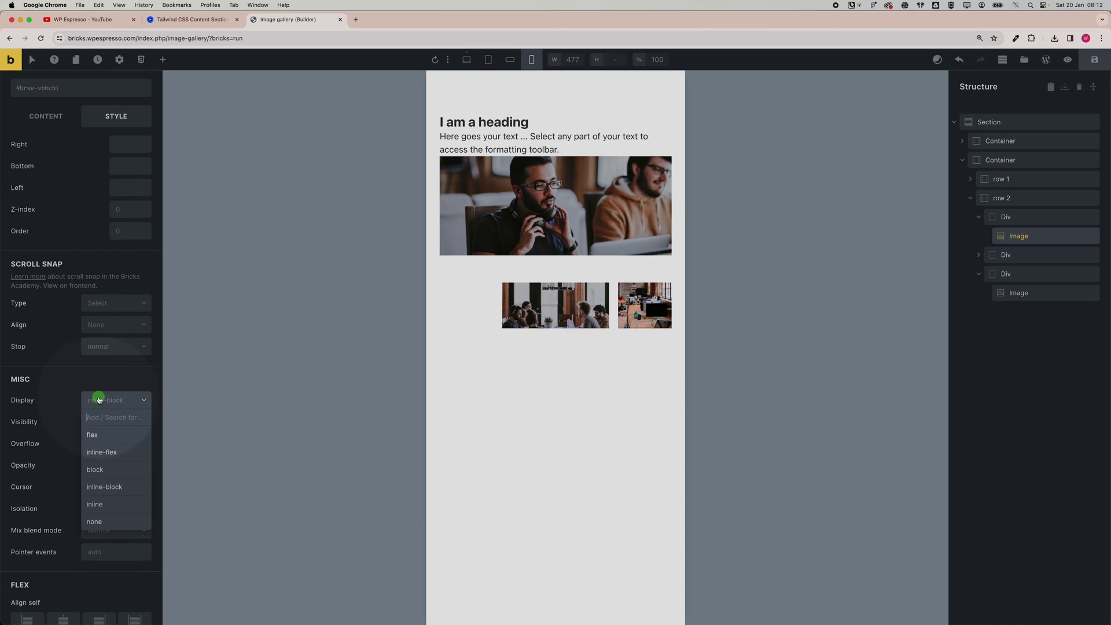
{"action": "left_click", "coordinate": [105, 521]}
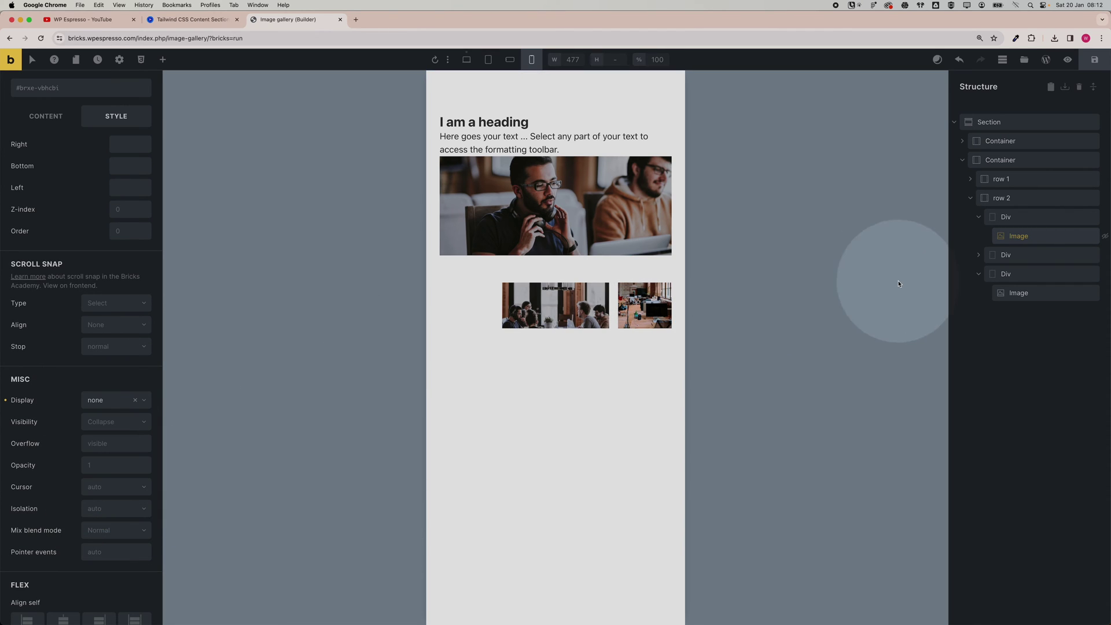
{"action": "left_click", "coordinate": [979, 218]}
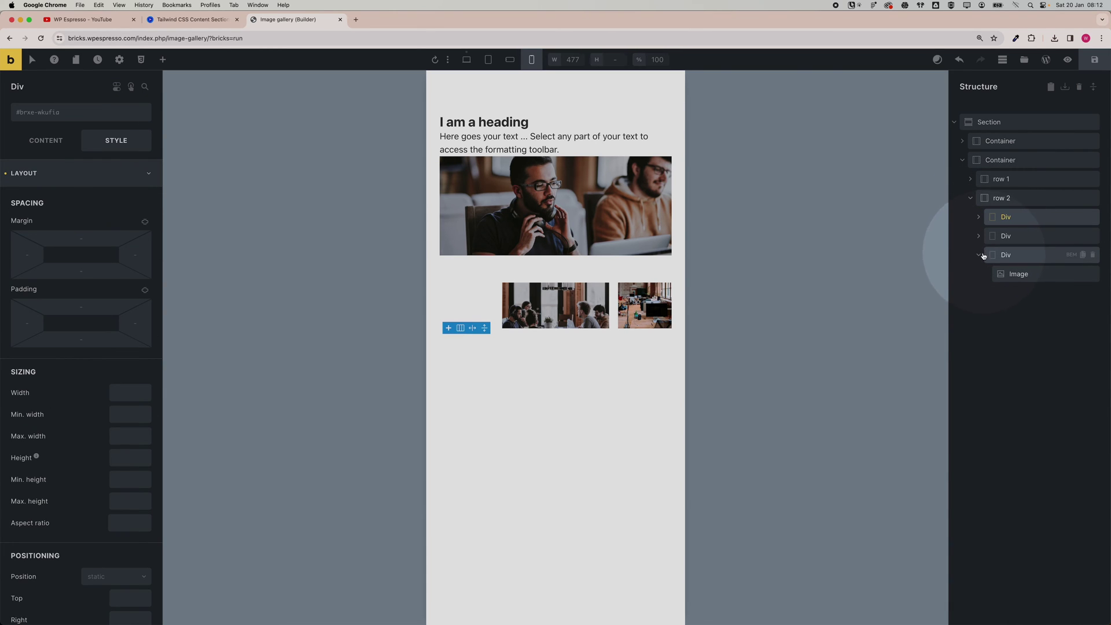
Step: Set the visibility of the third div in row 2 to collapse for mobile portrait
{"action": "left_click", "coordinate": [1004, 254]}
{"action": "left_click", "coordinate": [1016, 273]}
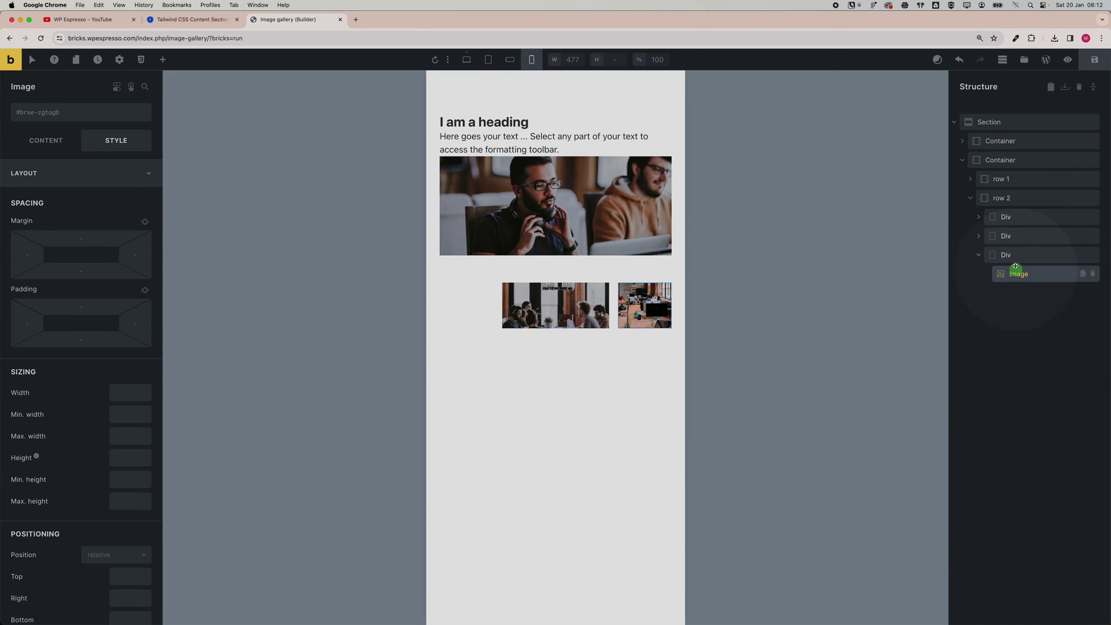
{"action": "left_click", "coordinate": [1023, 255]}
{"action": "left_click", "coordinate": [978, 255]}
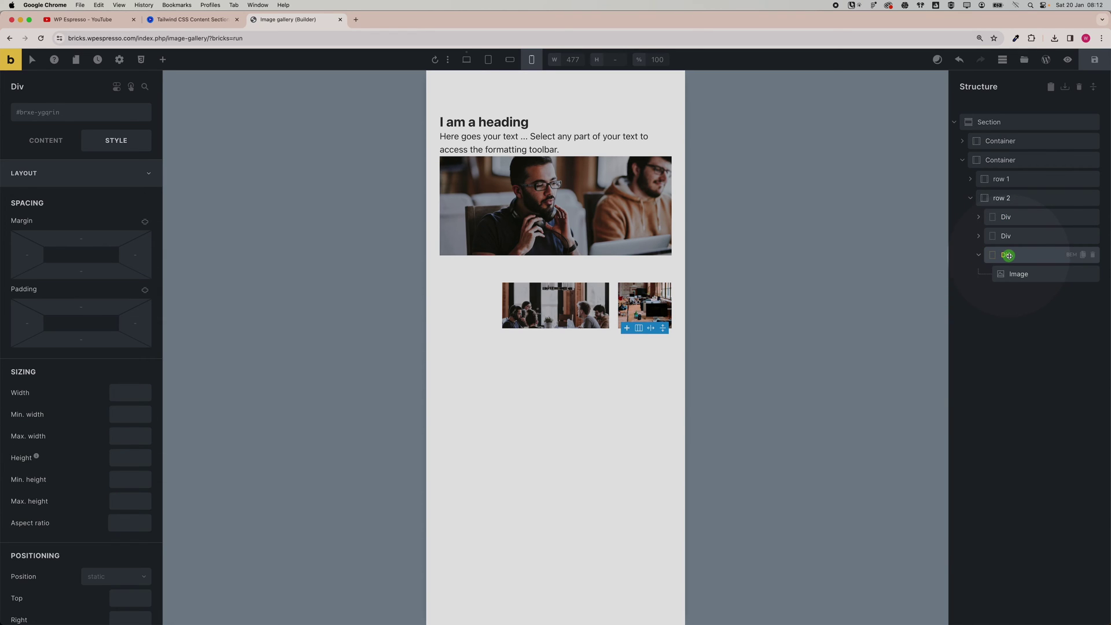
{"action": "scroll", "coordinate": [71, 370], "scroll_direction": "down", "scroll_amount": 10}
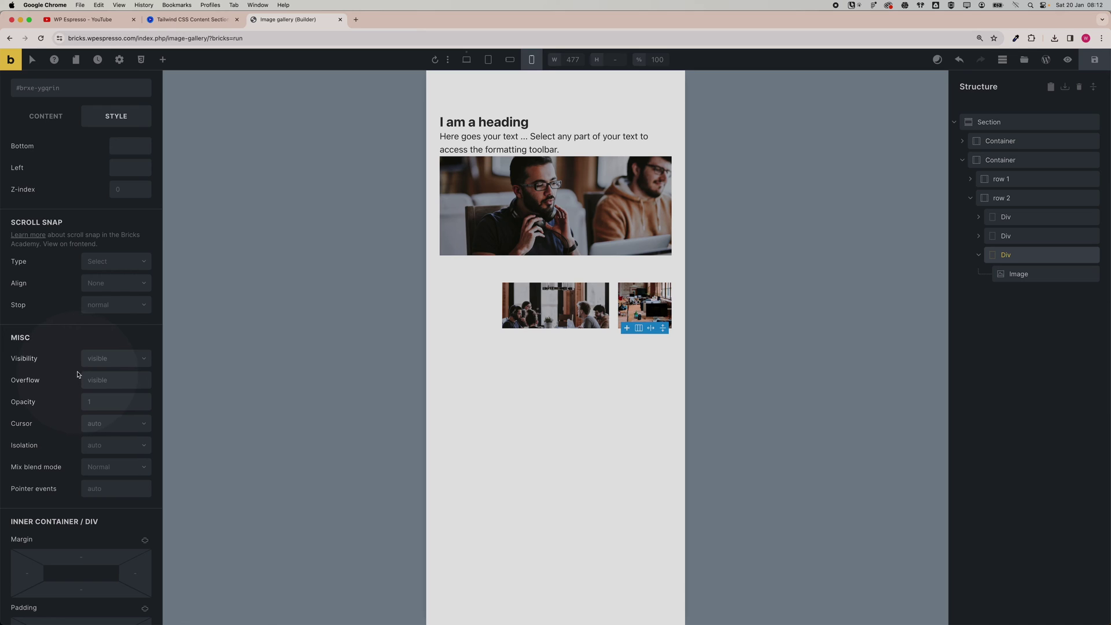
{"action": "scroll", "coordinate": [77, 374], "scroll_direction": "down", "scroll_amount": 1}
{"action": "left_click", "coordinate": [109, 345]}
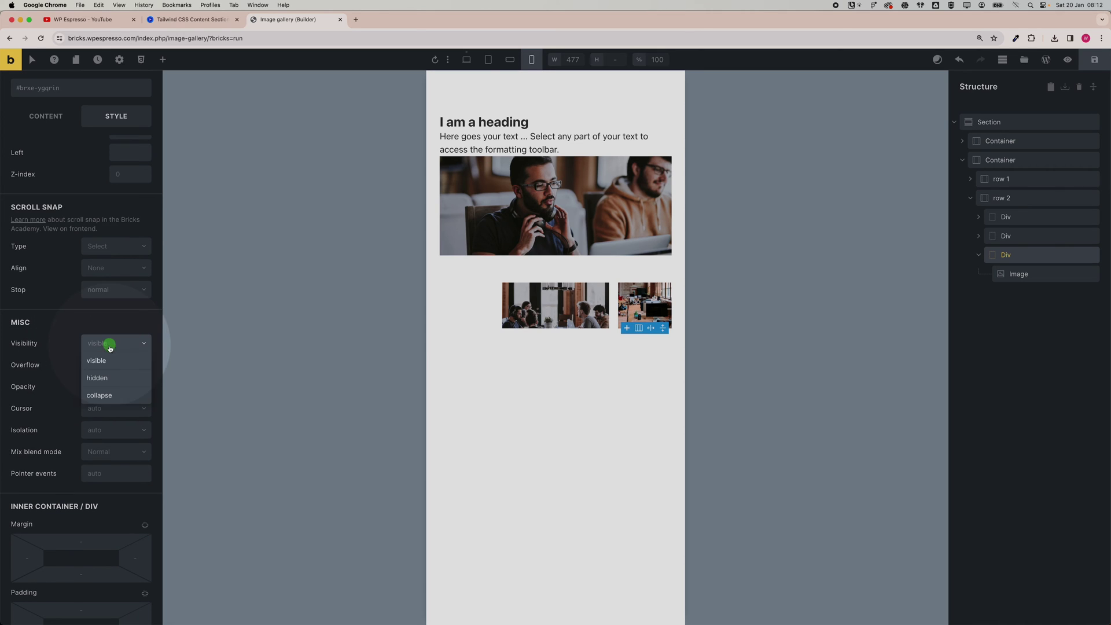
{"action": "left_click", "coordinate": [112, 394]}
Step: Set the display of the image inside row 2's third div to none
{"action": "left_click", "coordinate": [1017, 272]}
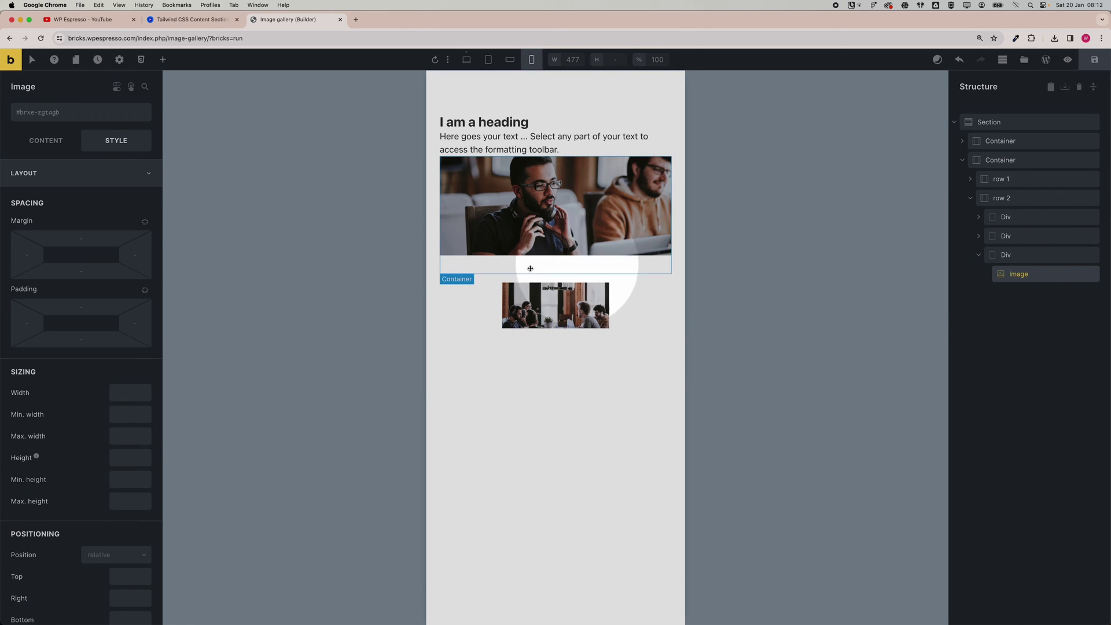
{"action": "scroll", "coordinate": [99, 390], "scroll_direction": "down", "scroll_amount": 15}
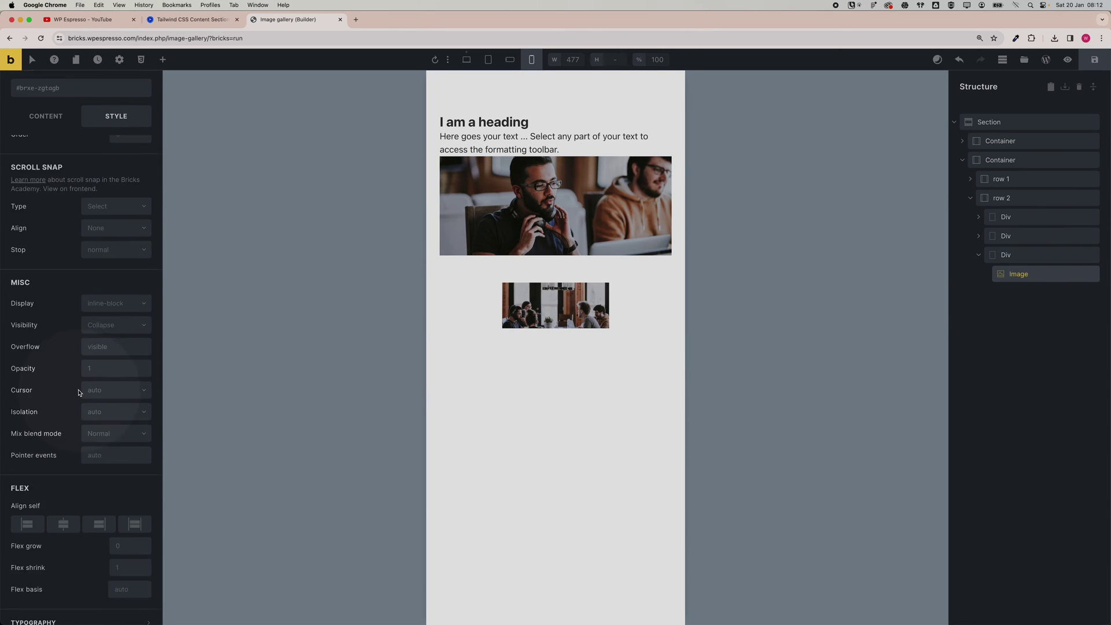
{"action": "left_click", "coordinate": [108, 300]}
{"action": "left_click", "coordinate": [111, 422]}
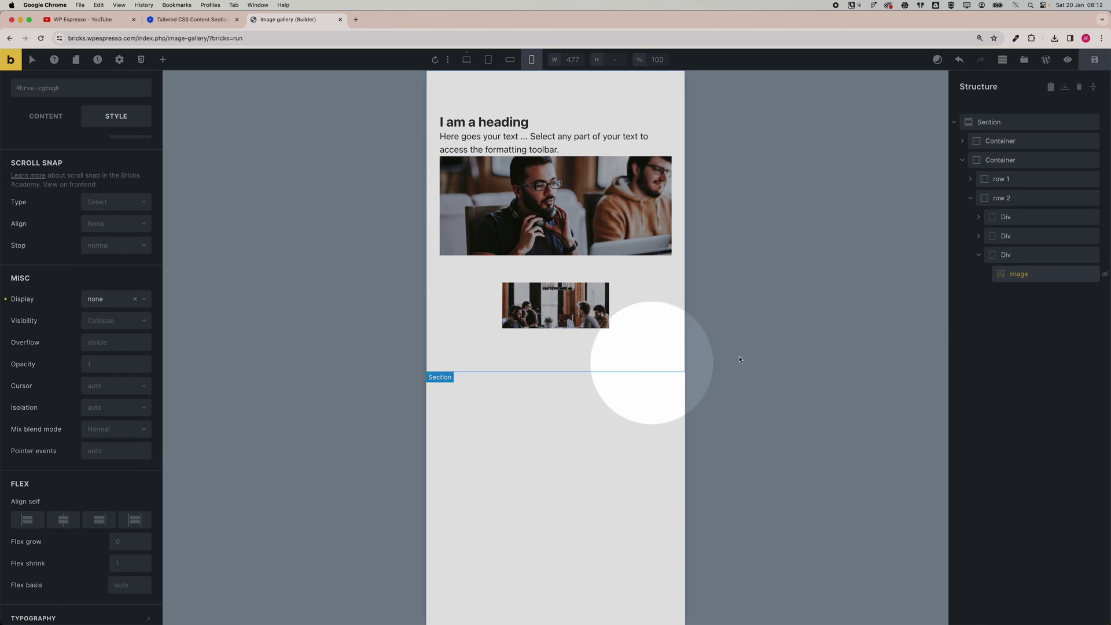
Step: Set row 2's grid template columns to 1fr for mobile portrait
{"action": "left_click", "coordinate": [1002, 199]}
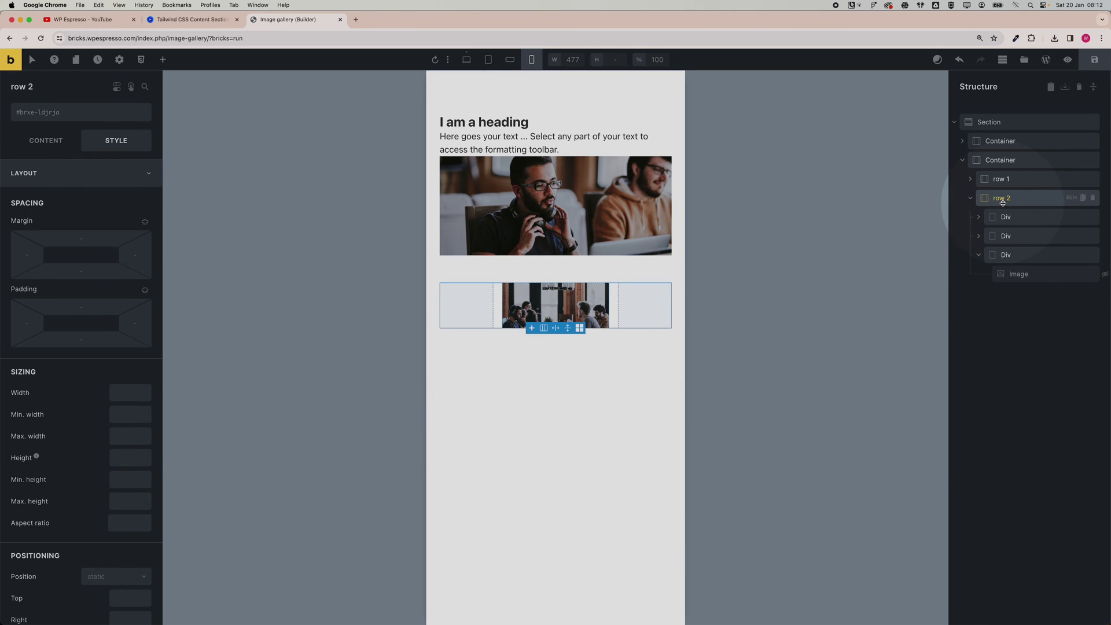
{"action": "left_click", "coordinate": [66, 150]}
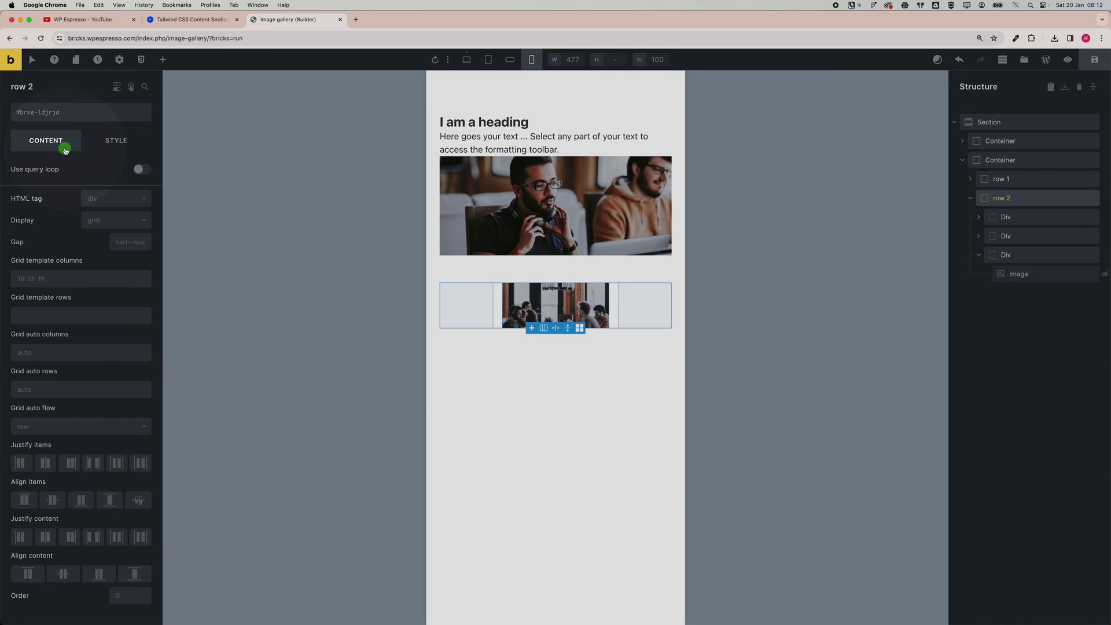
{"action": "left_click", "coordinate": [35, 284]}
{"action": "type", "text": "1fr"}
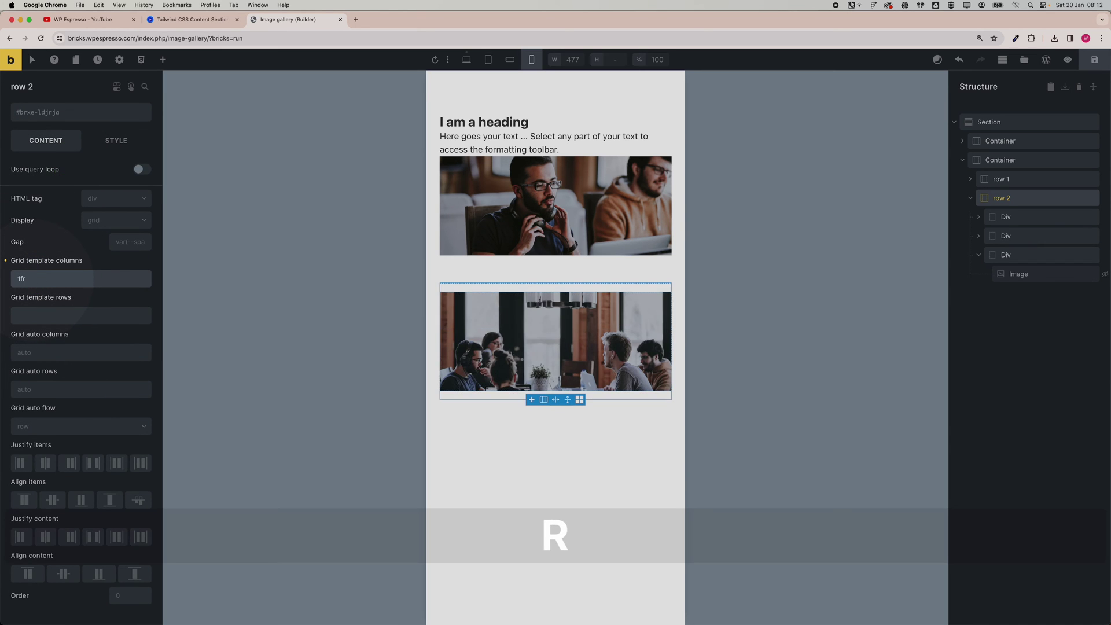
Step: Set the aspect ratio of the images in row 1's first div and row 2's second div to 7/4 for mobile portrait
{"action": "left_click", "coordinate": [510, 264]}
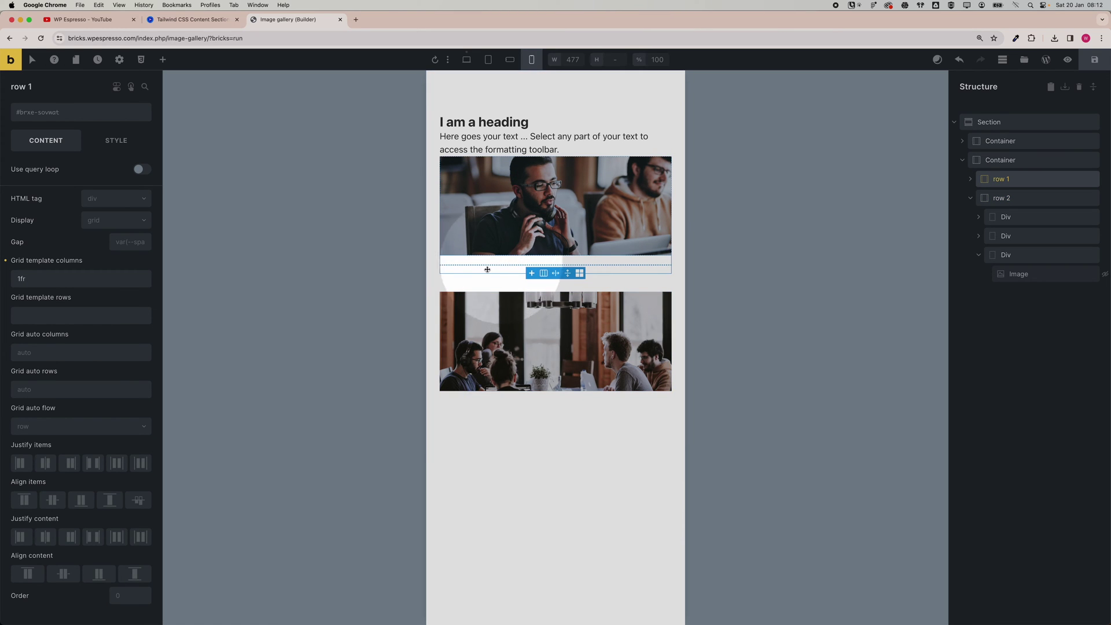
{"action": "left_click", "coordinate": [970, 180]}
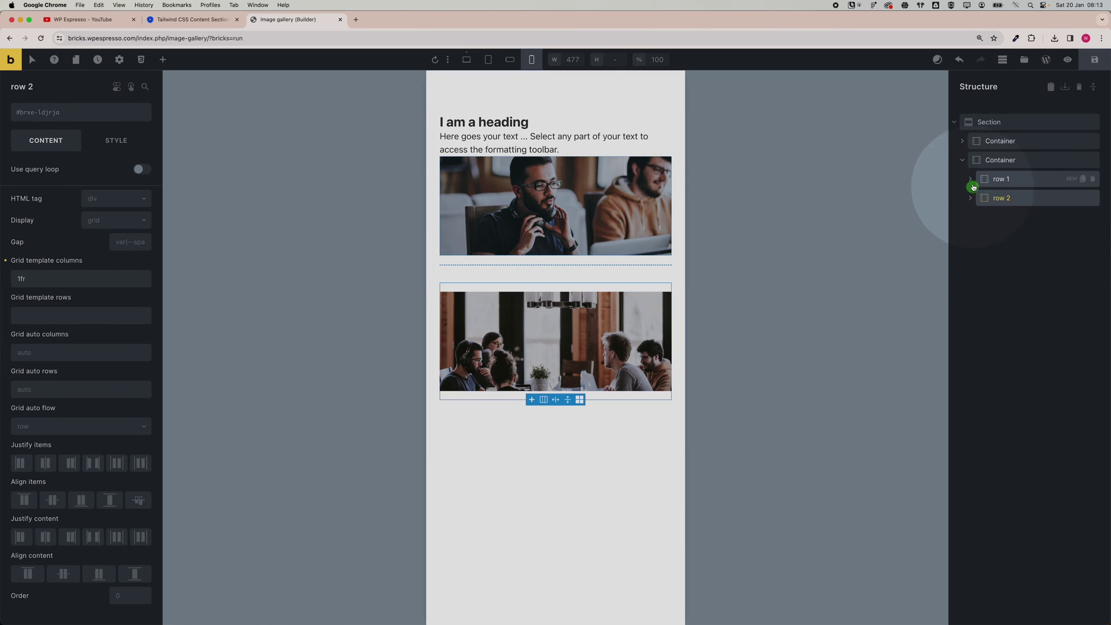
{"action": "left_click", "coordinate": [978, 217]}
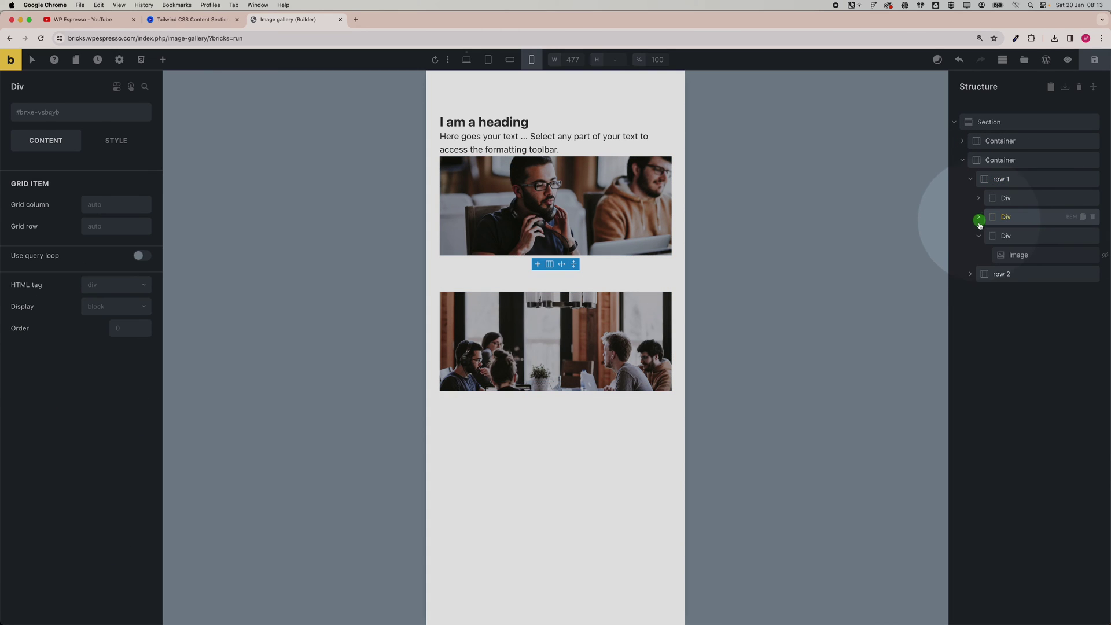
{"action": "left_click", "coordinate": [978, 236]}
{"action": "left_click", "coordinate": [978, 198]}
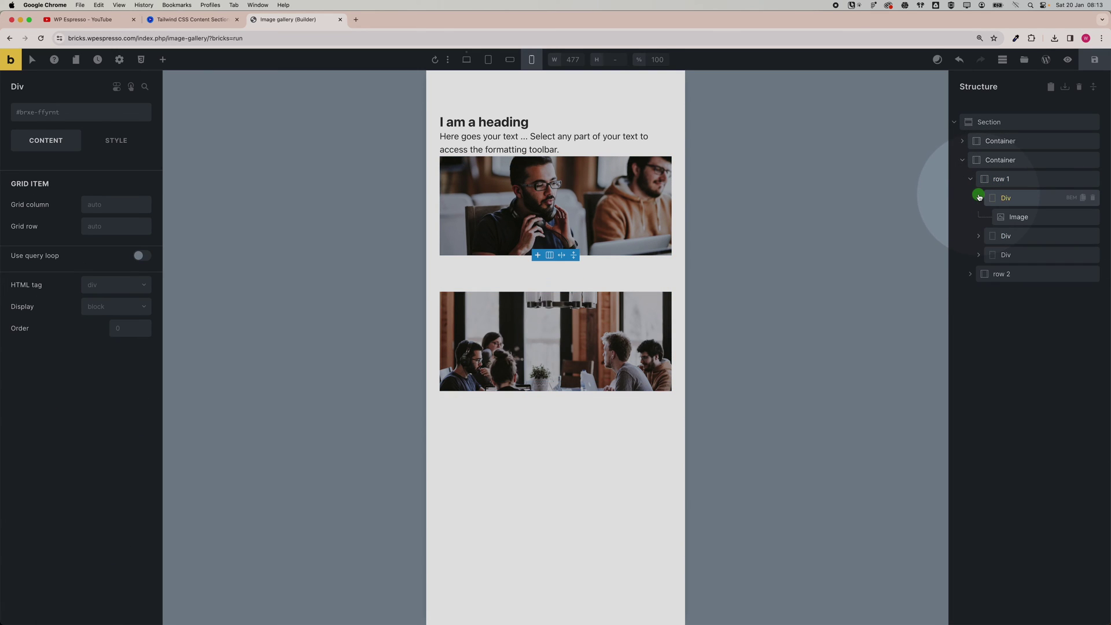
{"action": "left_click", "coordinate": [1014, 215]}
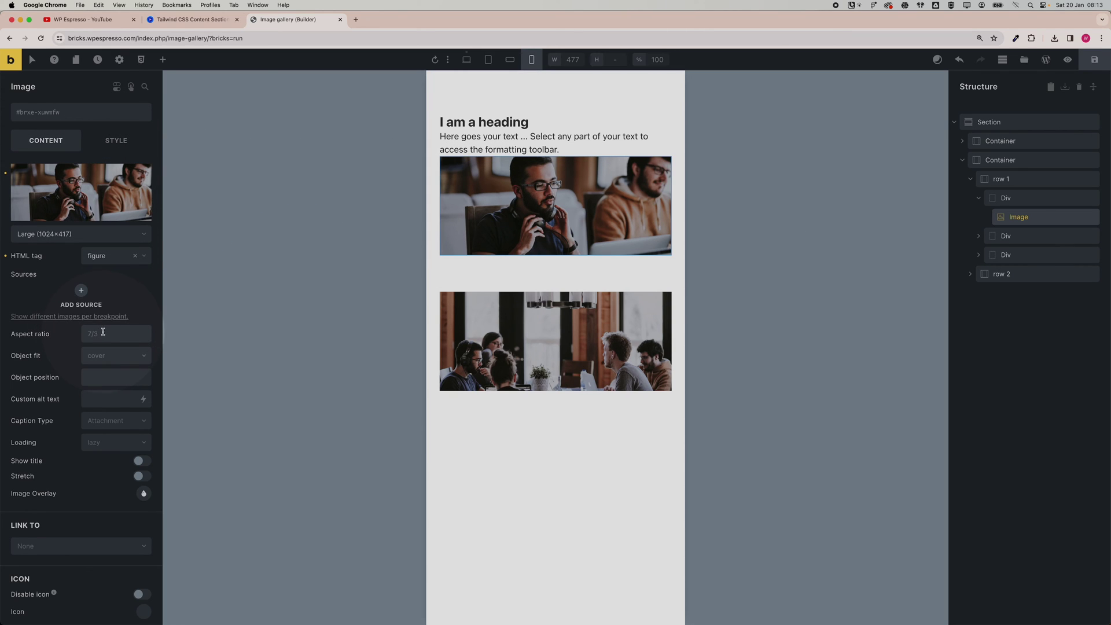
{"action": "left_click", "coordinate": [123, 337]}
{"action": "type", "text": "7/4"}
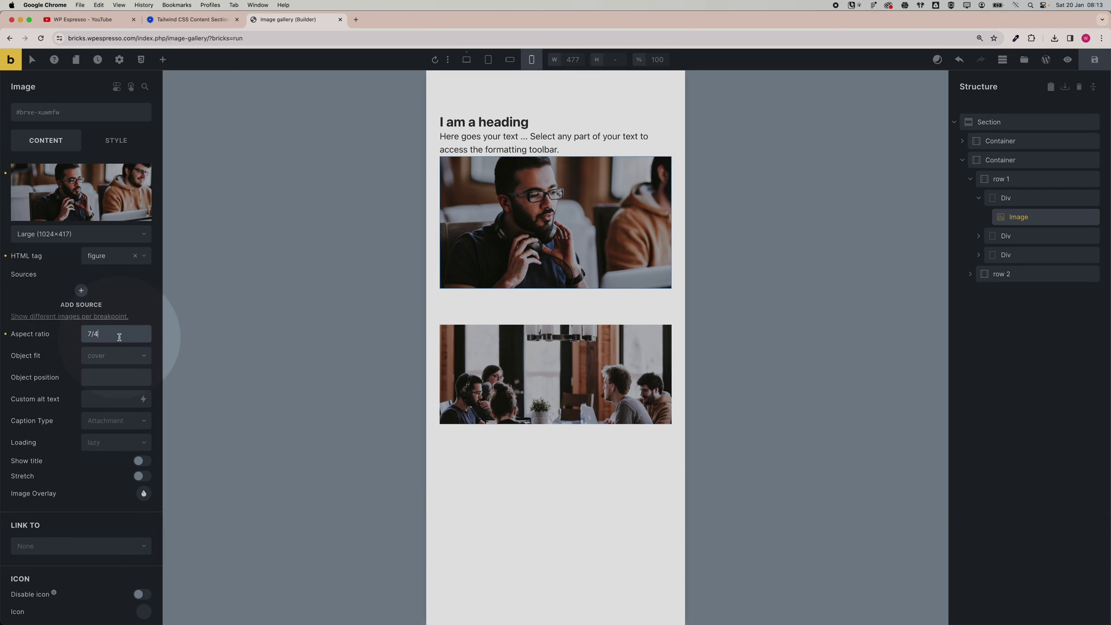
{"action": "left_click", "coordinate": [512, 349]}
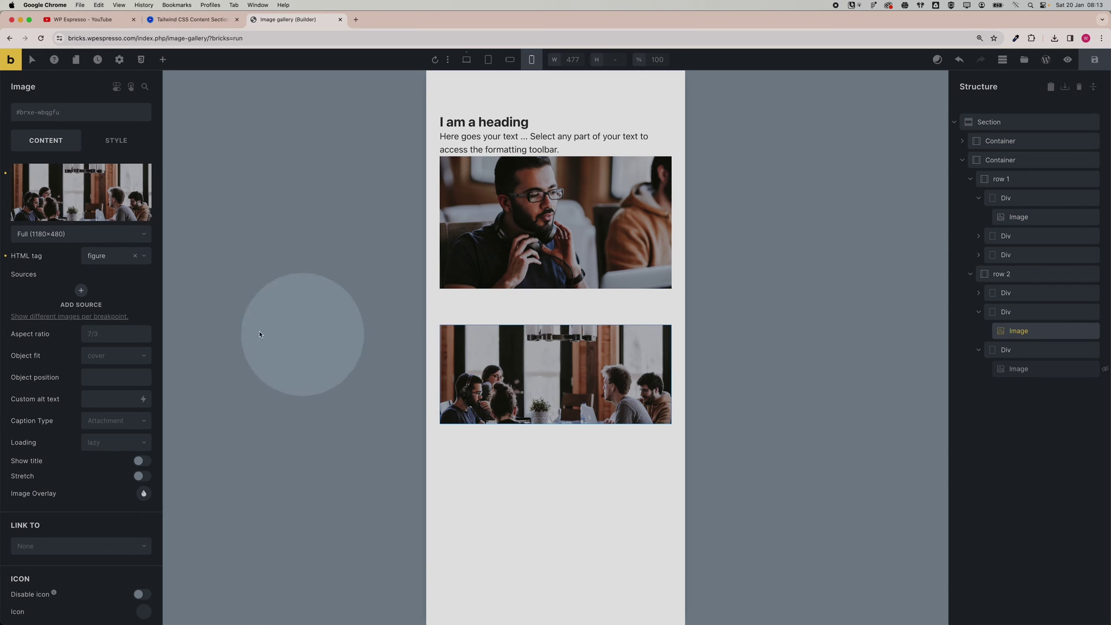
{"action": "type", "text": "7/4"}
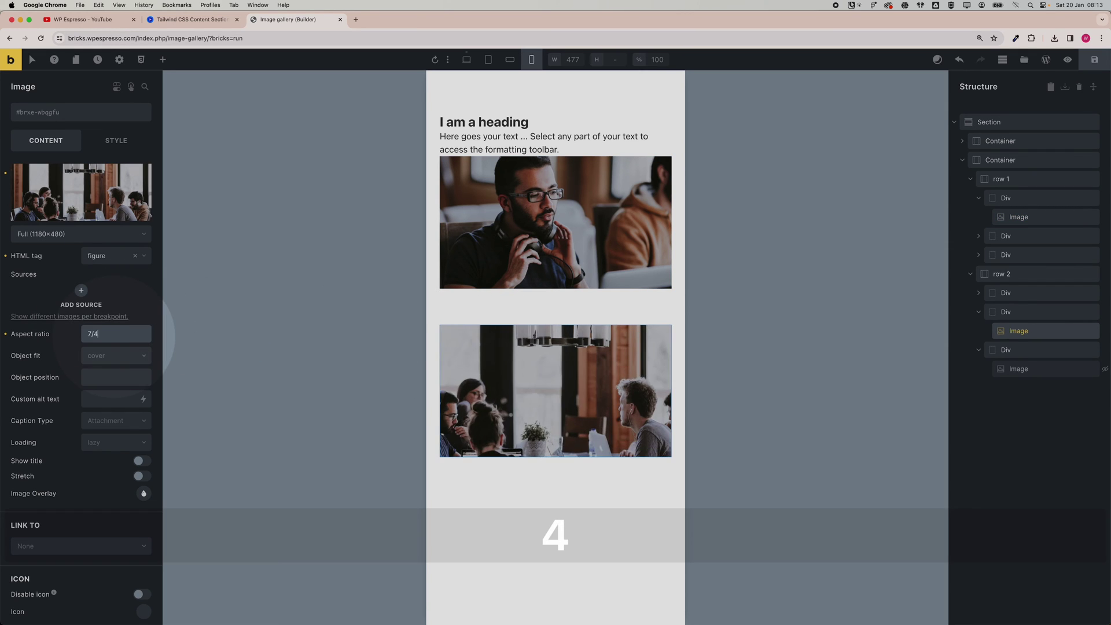
Step: Set row 1's grid gap to 0 for mobile portrait
{"action": "left_click", "coordinate": [491, 298]}
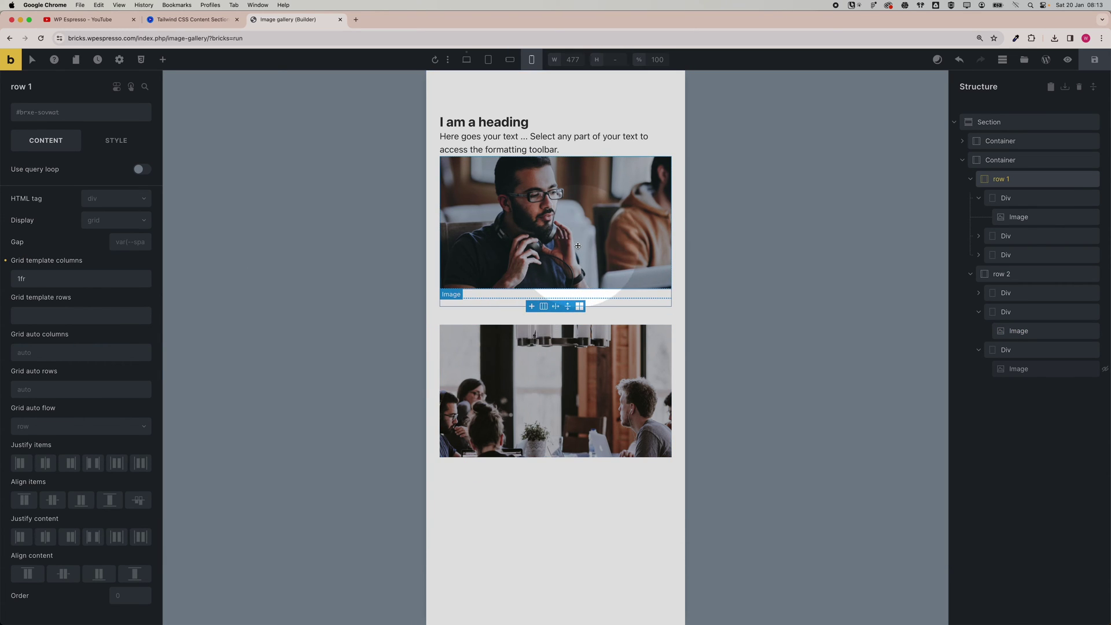
{"action": "left_click", "coordinate": [489, 347]}
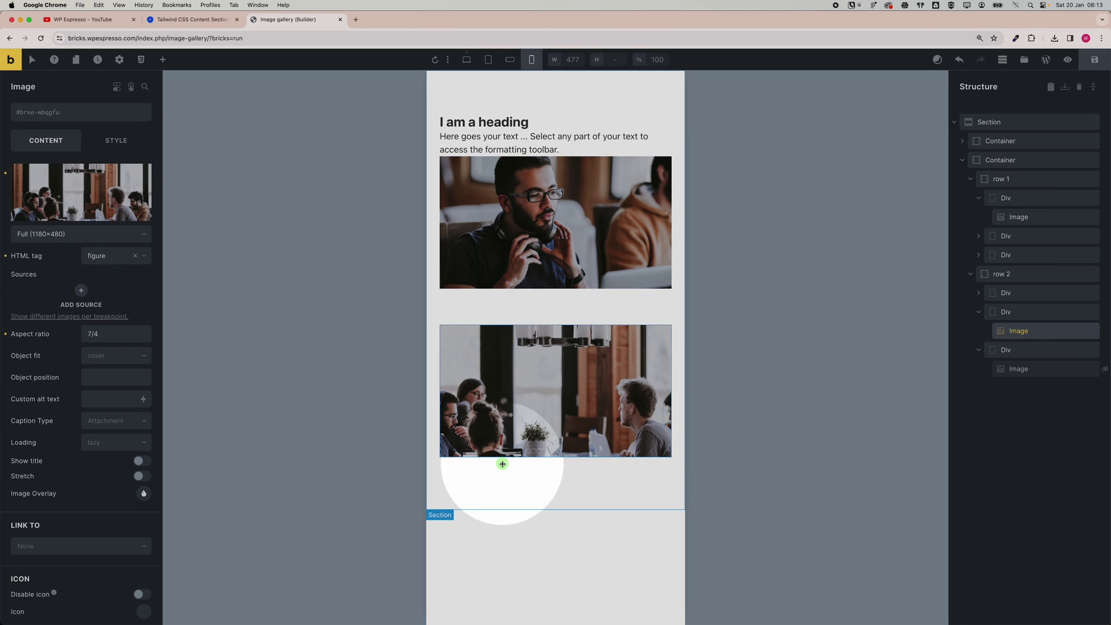
{"action": "left_click", "coordinate": [982, 197]}
{"action": "left_click", "coordinate": [995, 178]}
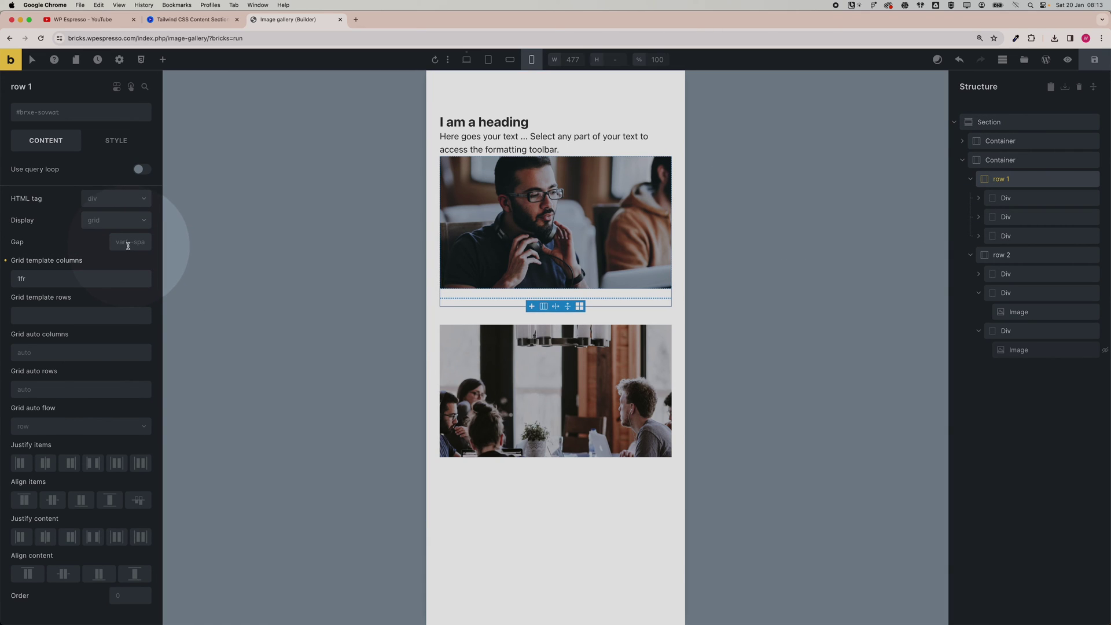
{"action": "type", "text": "0"}
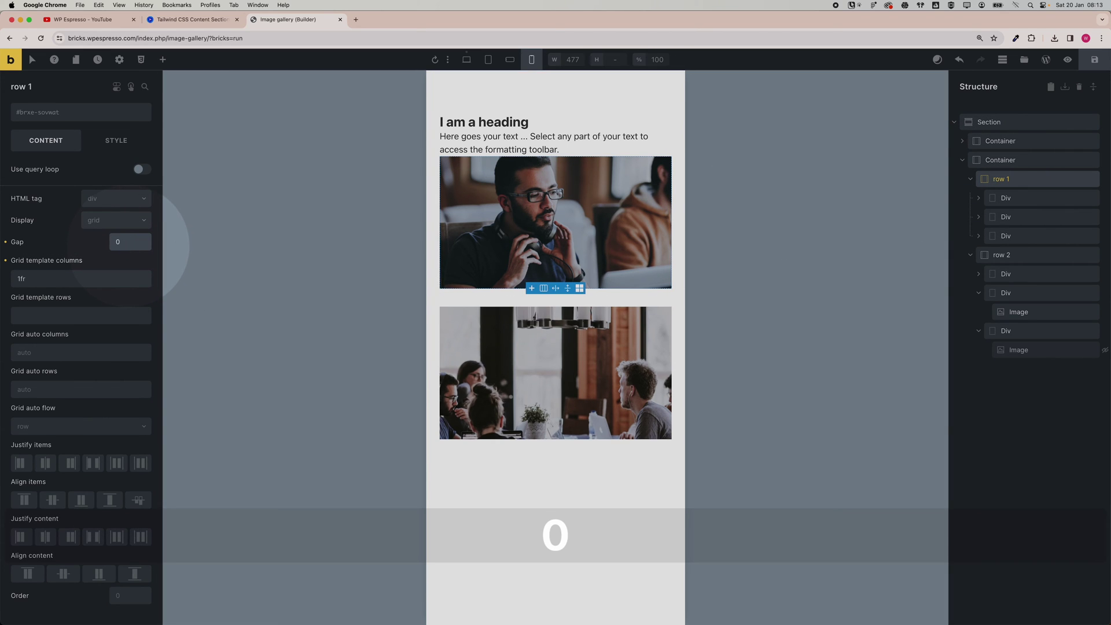
Step: Set row 2's grid gap to 0 for mobile portrait and collapse both rows in the structure tree
{"action": "left_click", "coordinate": [485, 302]}
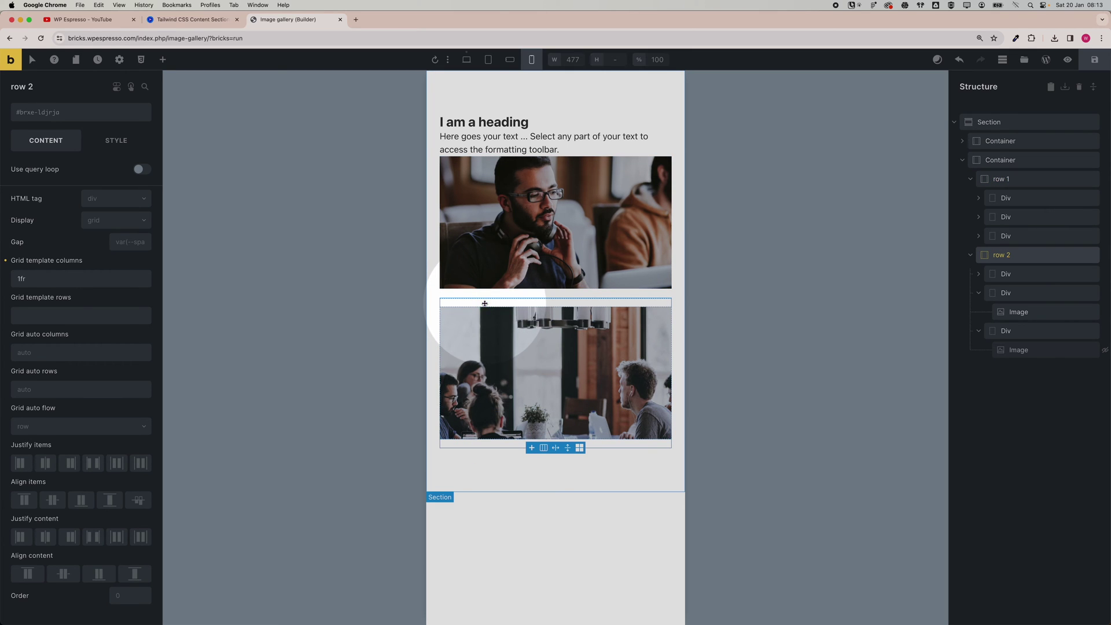
{"action": "left_click", "coordinate": [973, 256]}
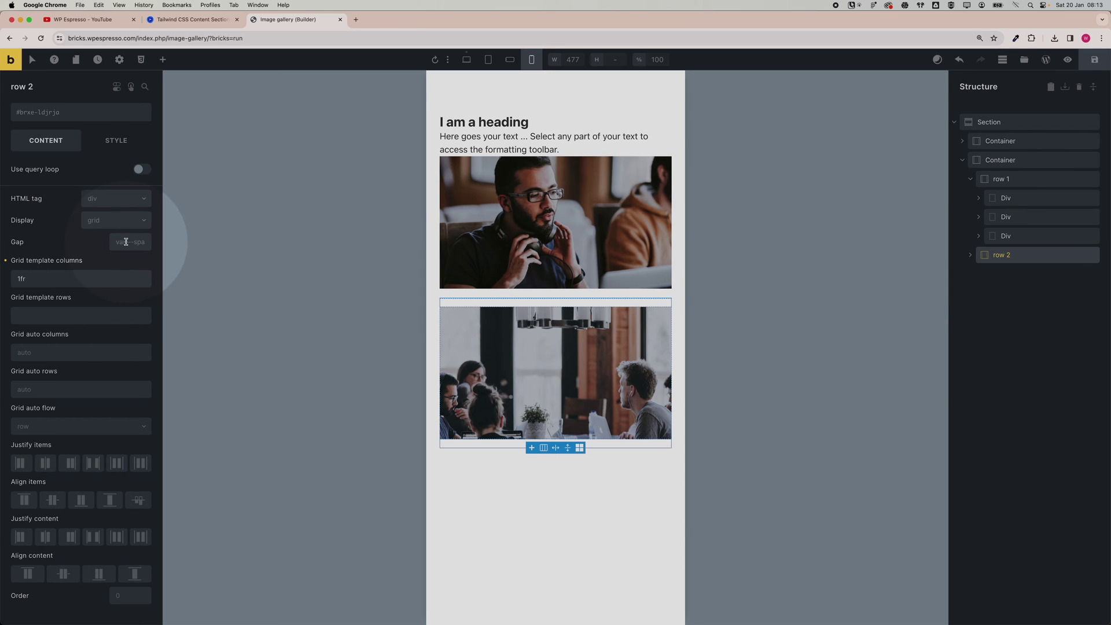
{"action": "type", "text": "0"}
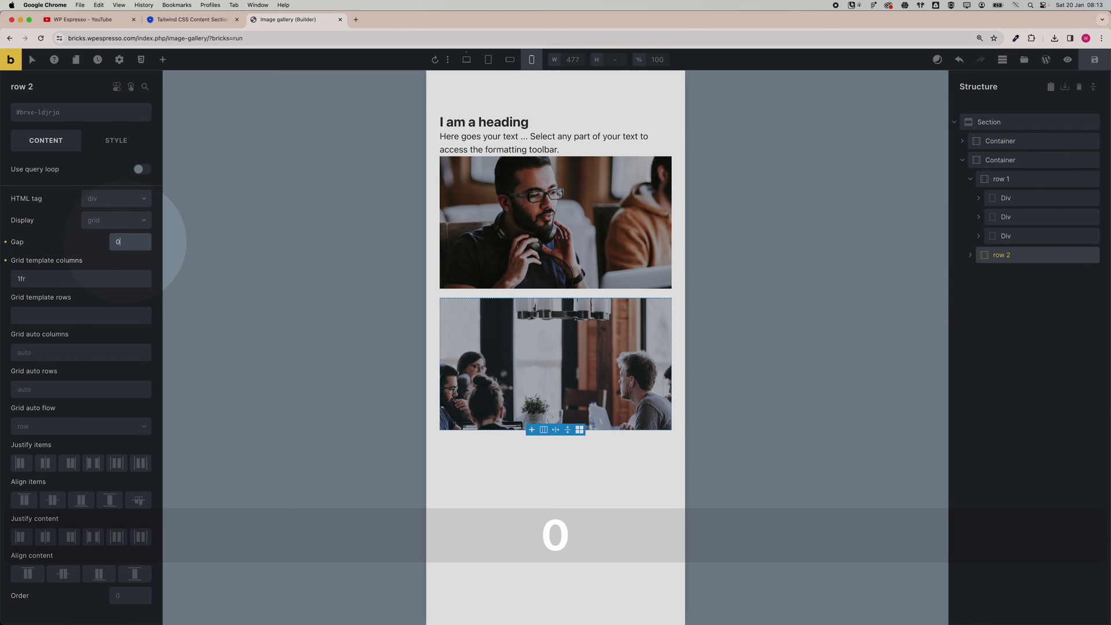
{"action": "left_click", "coordinate": [970, 179]}
Step: Compare the gallery layout at the mobile landscape, tablet portrait, desktop and mobile portrait breakpoints
{"action": "left_click", "coordinate": [510, 59]}
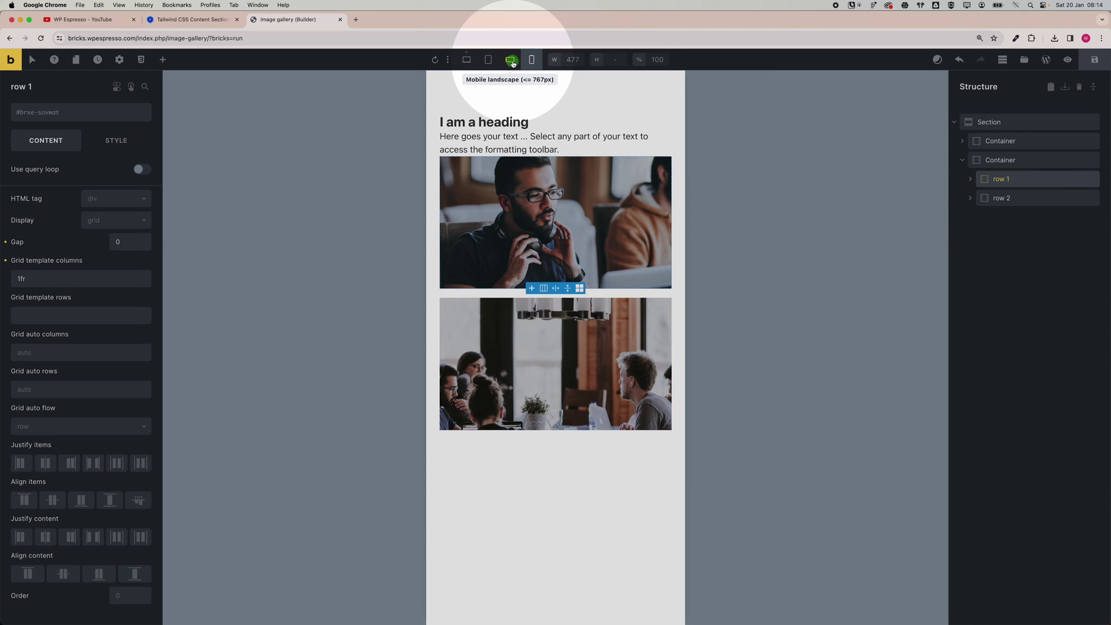
{"action": "left_click", "coordinate": [488, 60]}
{"action": "left_click", "coordinate": [466, 59]}
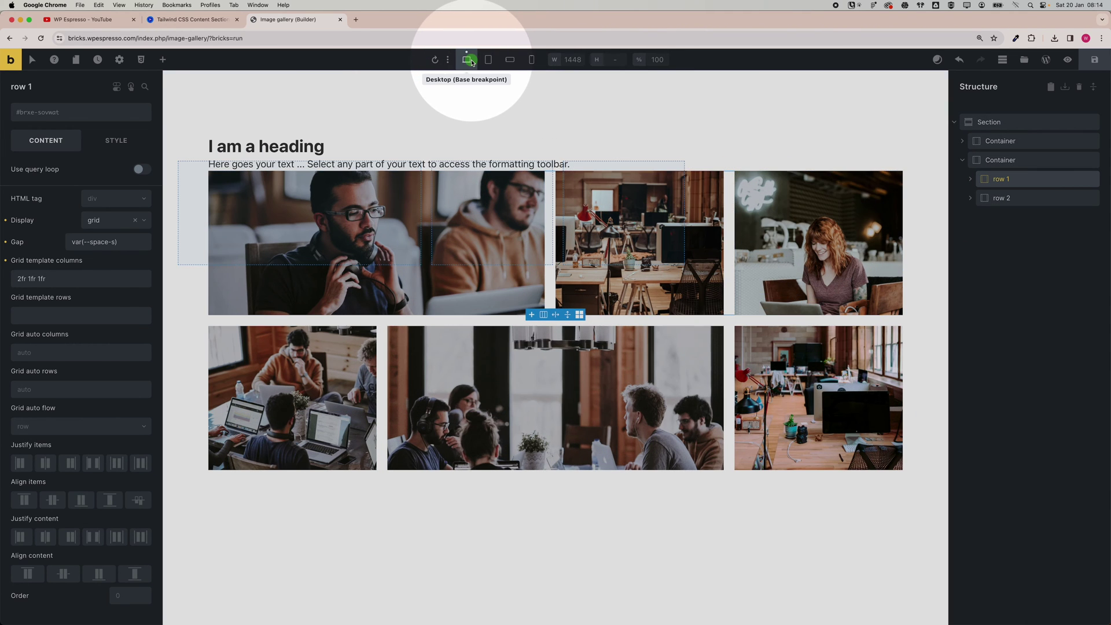
{"action": "left_click", "coordinate": [532, 60]}
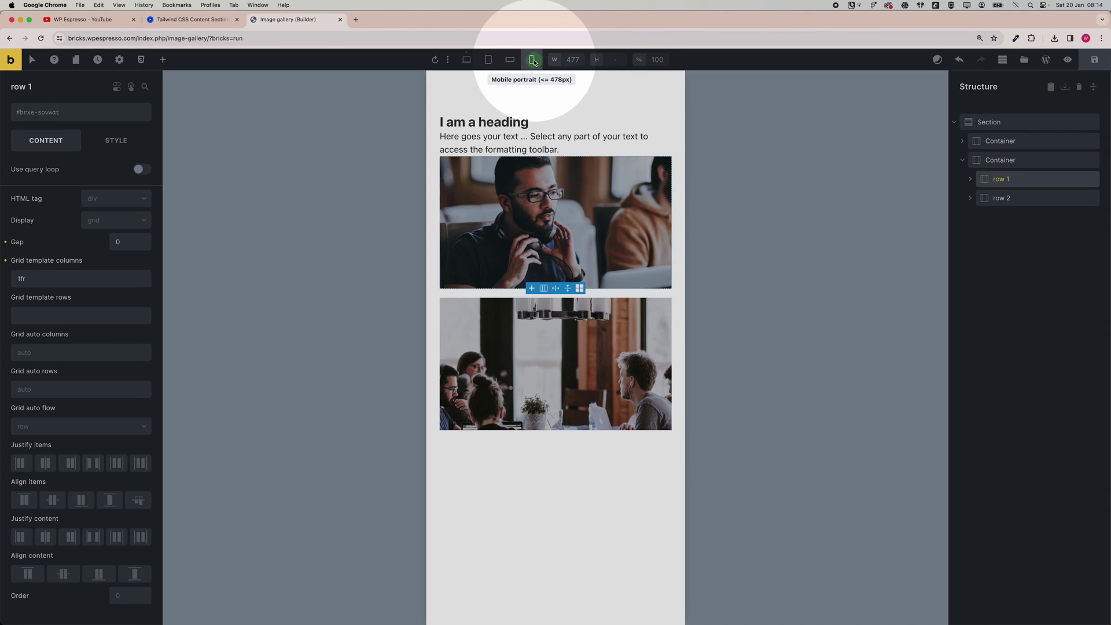
{"action": "left_click", "coordinate": [510, 59]}
{"action": "left_click", "coordinate": [487, 60]}
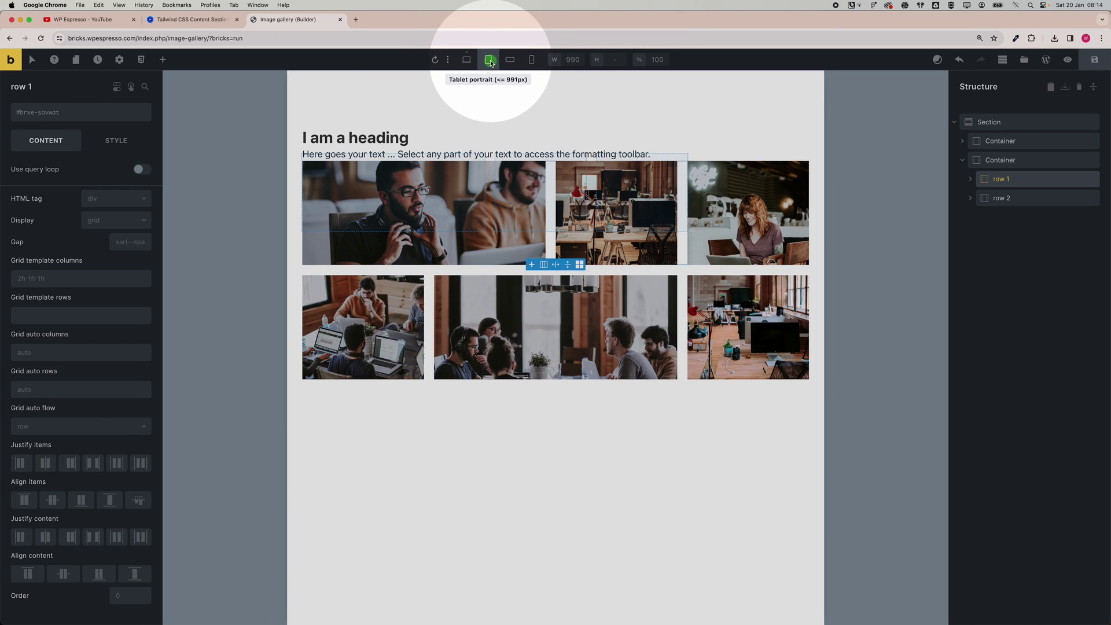
Step: At the desktop base breakpoint, set the section's row gap to the spacing variable var(--space-m)
{"action": "left_click", "coordinate": [466, 60]}
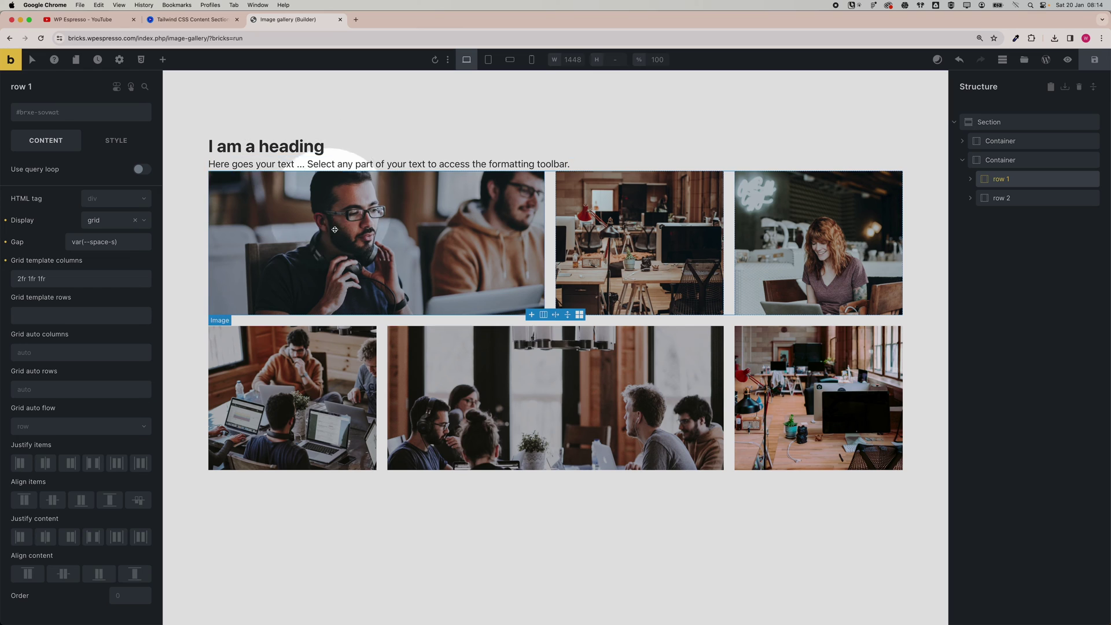
{"action": "left_click", "coordinate": [962, 161]}
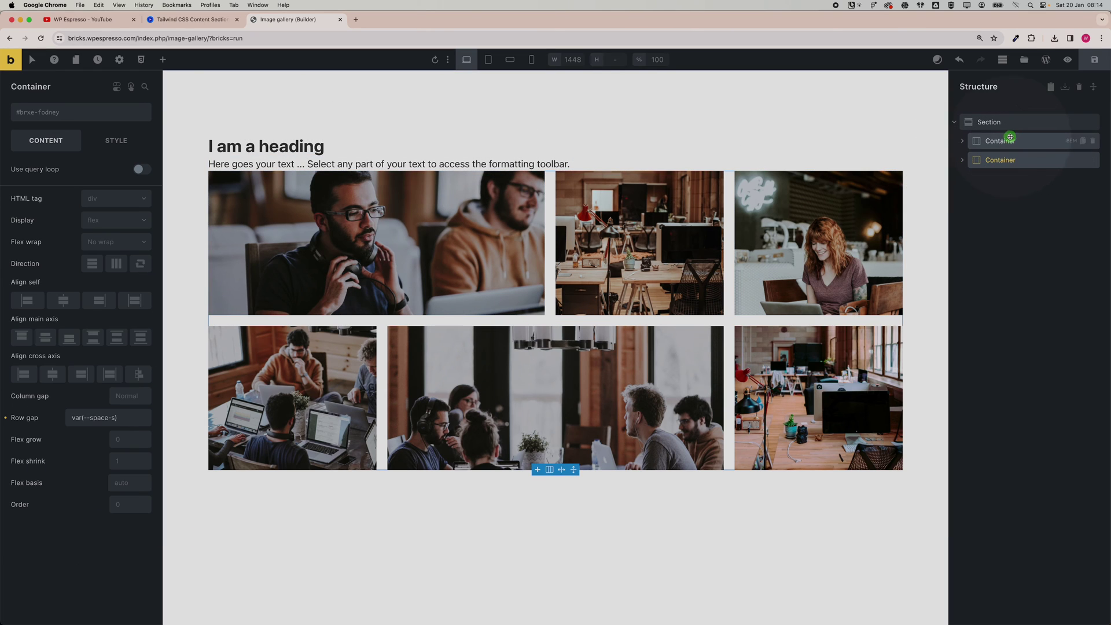
{"action": "left_click", "coordinate": [1000, 123]}
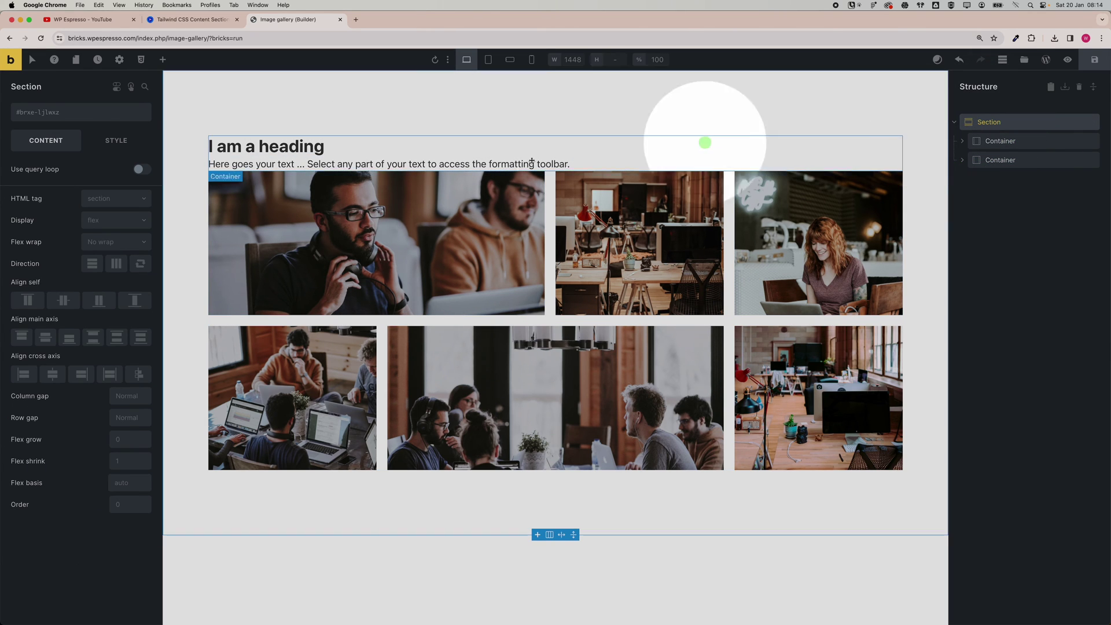
{"action": "right_click", "coordinate": [128, 421]}
{"action": "left_click", "coordinate": [82, 181]}
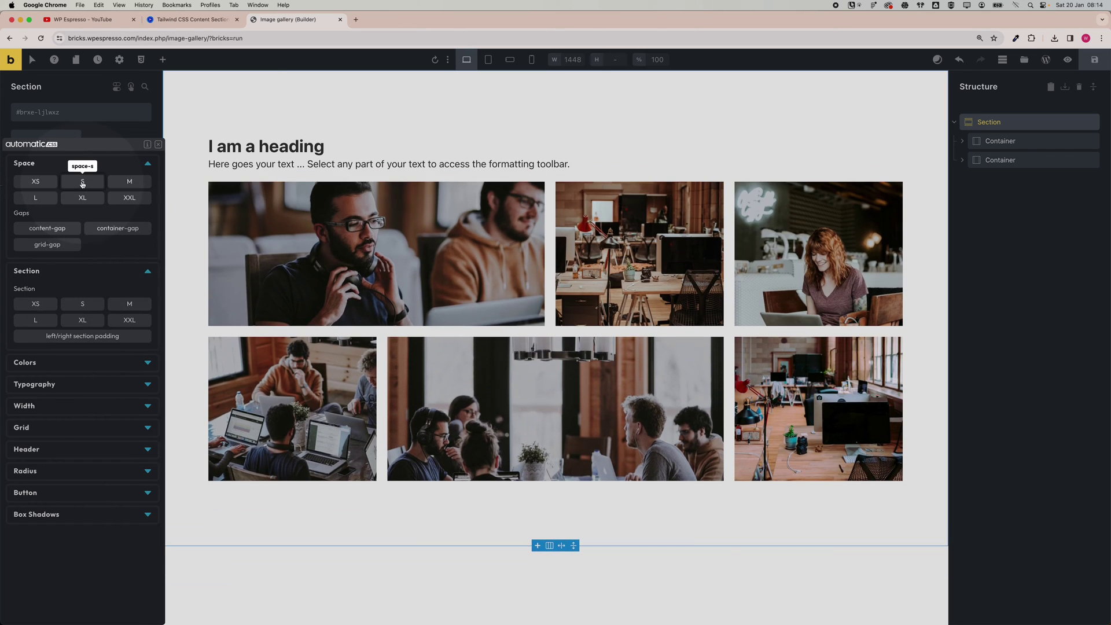
{"action": "left_click", "coordinate": [130, 181]}
{"action": "left_click", "coordinate": [20, 195]}
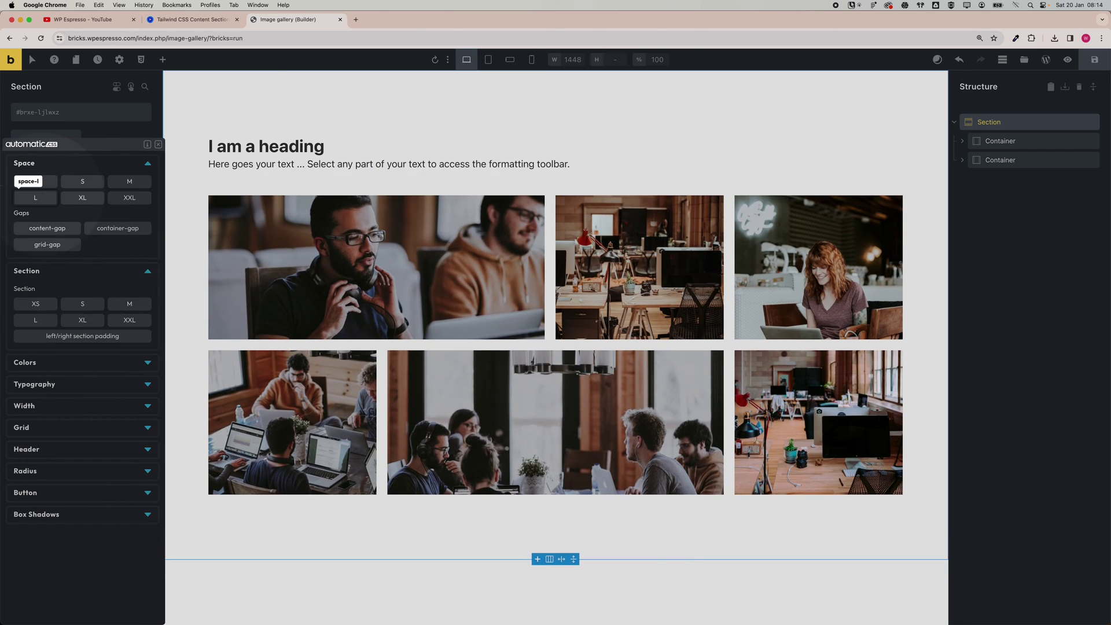
{"action": "left_click", "coordinate": [138, 184]}
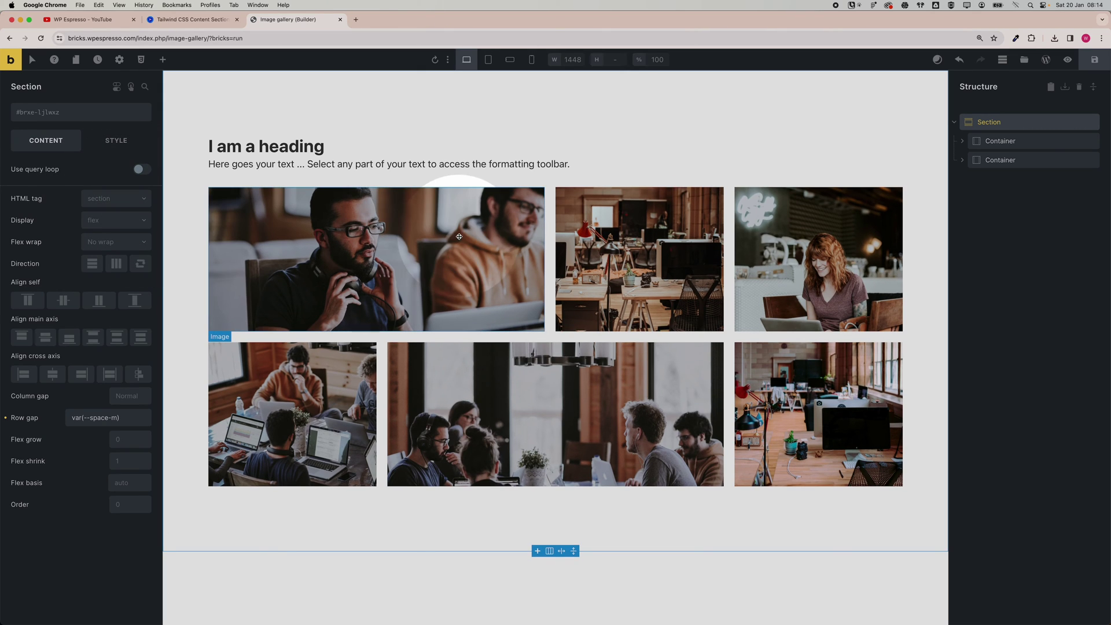
Step: Replace the heading text with "We didn't reinvent the wheel", copied from the Flowbite image gallery example
{"action": "left_click", "coordinate": [293, 148]}
{"action": "left_click", "coordinate": [191, 19]}
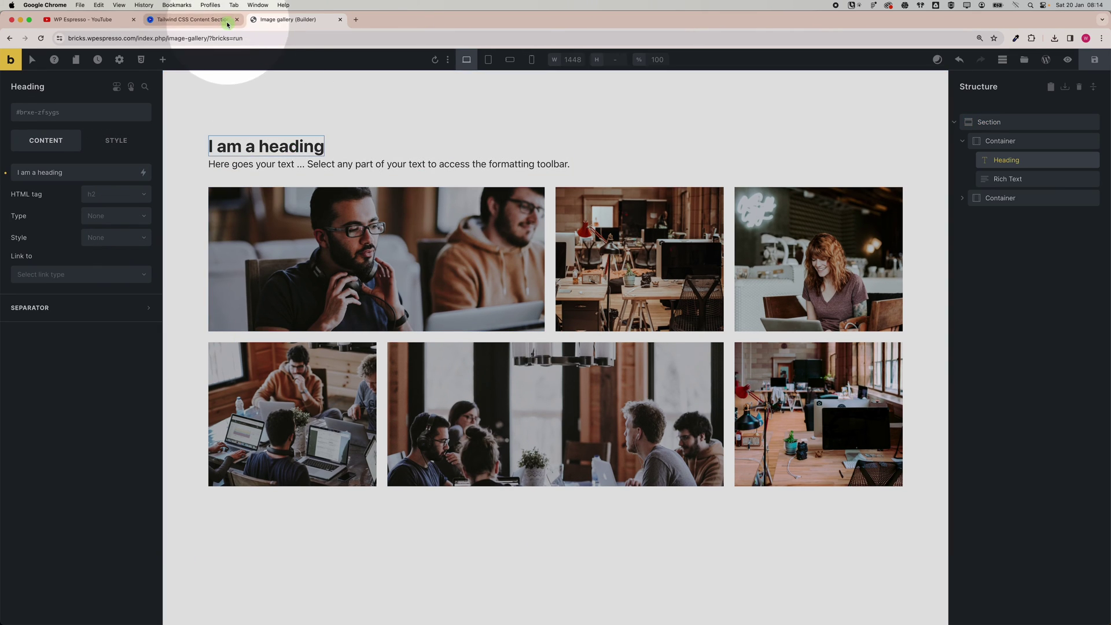
{"action": "left_click_drag", "start_coordinate": [450, 231], "coordinate": [659, 229]}
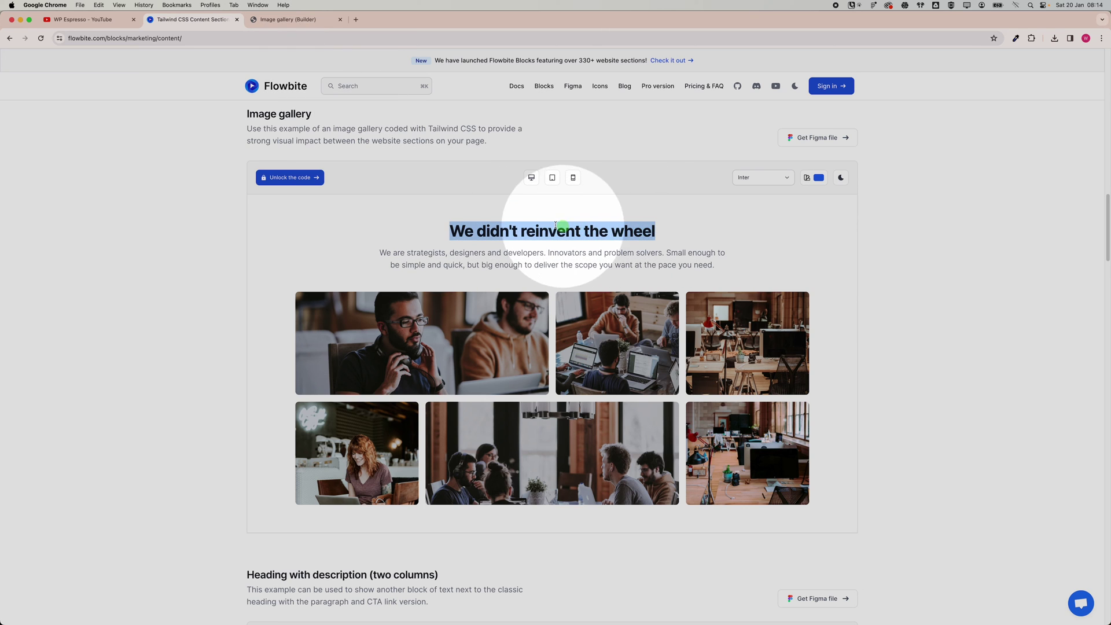
{"action": "key", "text": "super+c"}
{"action": "key", "text": "super+alt+Right"}
{"action": "triple_click", "coordinate": [69, 172]}
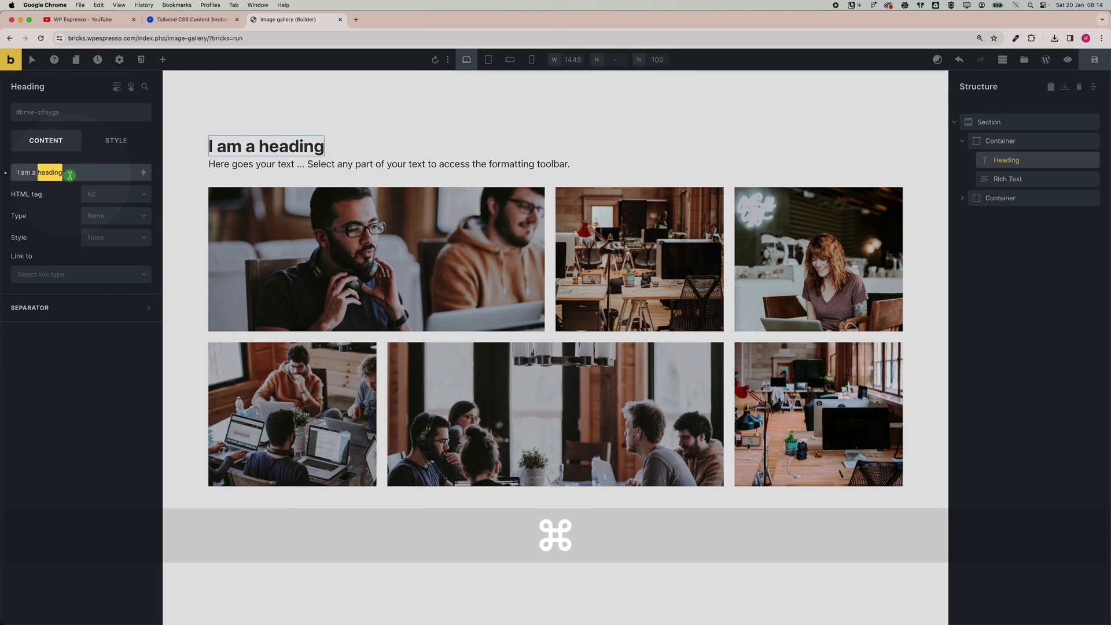
{"action": "key", "text": "super+v"}
Step: Replace the rich text with the Flowbite example's paragraph beginning "We are strategists, designers and developers."
{"action": "key", "text": "super+alt+Left"}
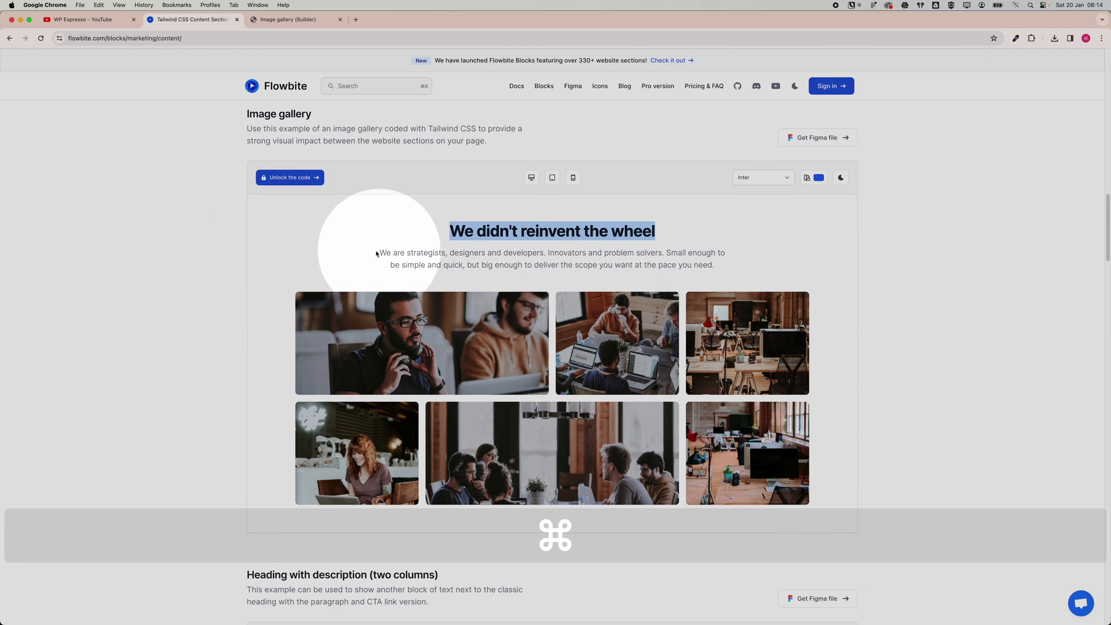
{"action": "left_click_drag", "start_coordinate": [377, 252], "coordinate": [717, 264]}
{"action": "key", "text": "super+c"}
{"action": "key", "text": "super+alt+Right"}
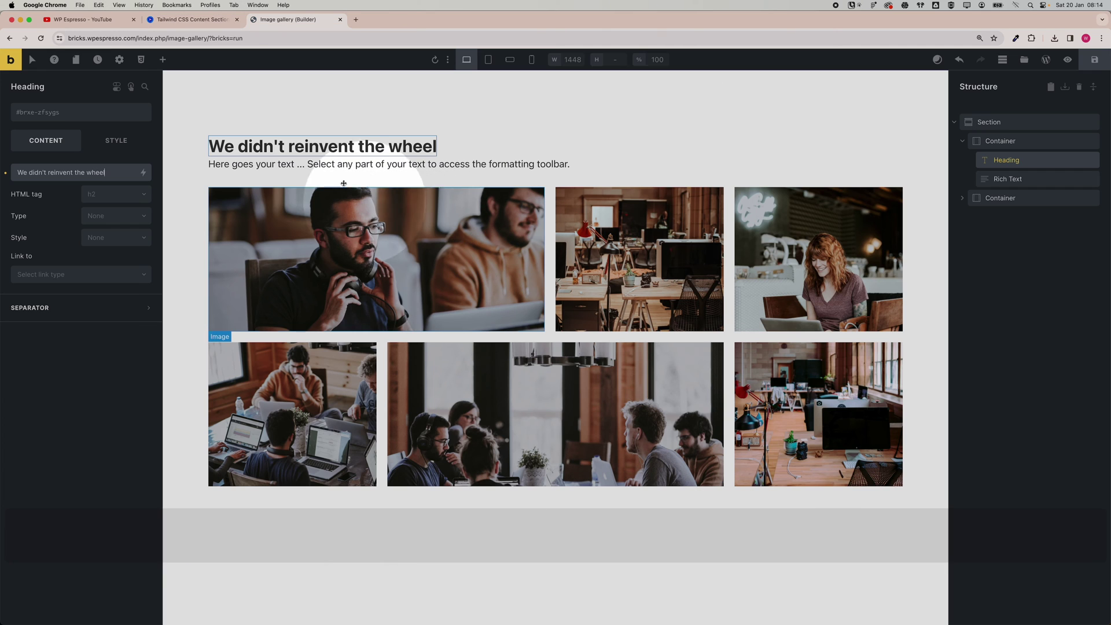
{"action": "left_click", "coordinate": [310, 164]}
{"action": "left_click_drag", "start_coordinate": [148, 248], "coordinate": [2, 216]}
{"action": "key", "text": "super+v"}
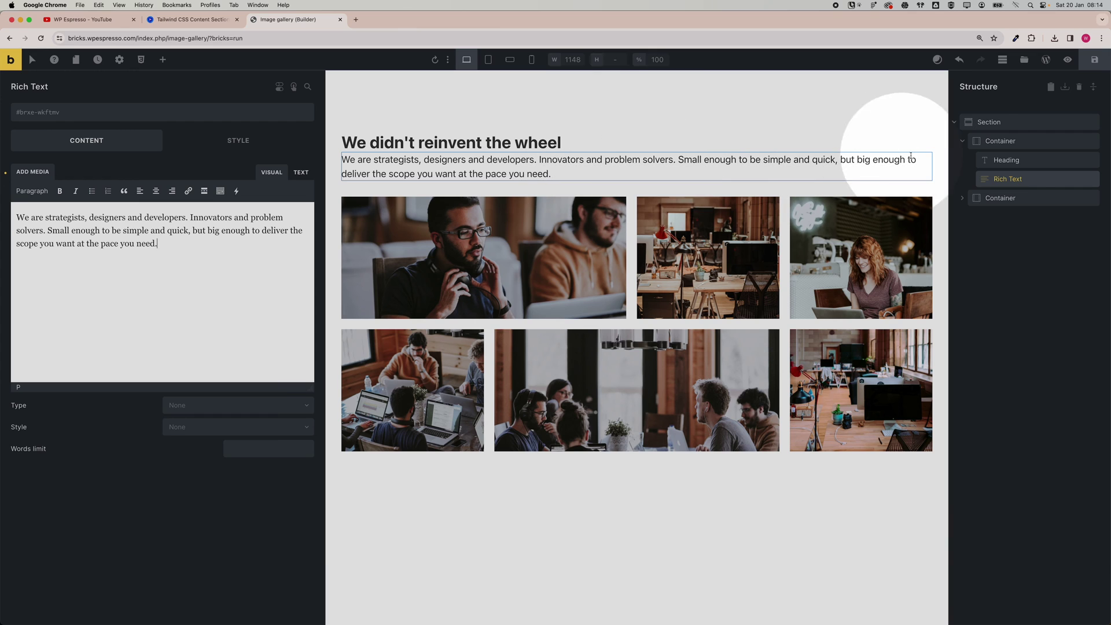
Step: Set the heading's font size to var(--text-xxl) and its text alignment to center
{"action": "left_click", "coordinate": [1006, 160]}
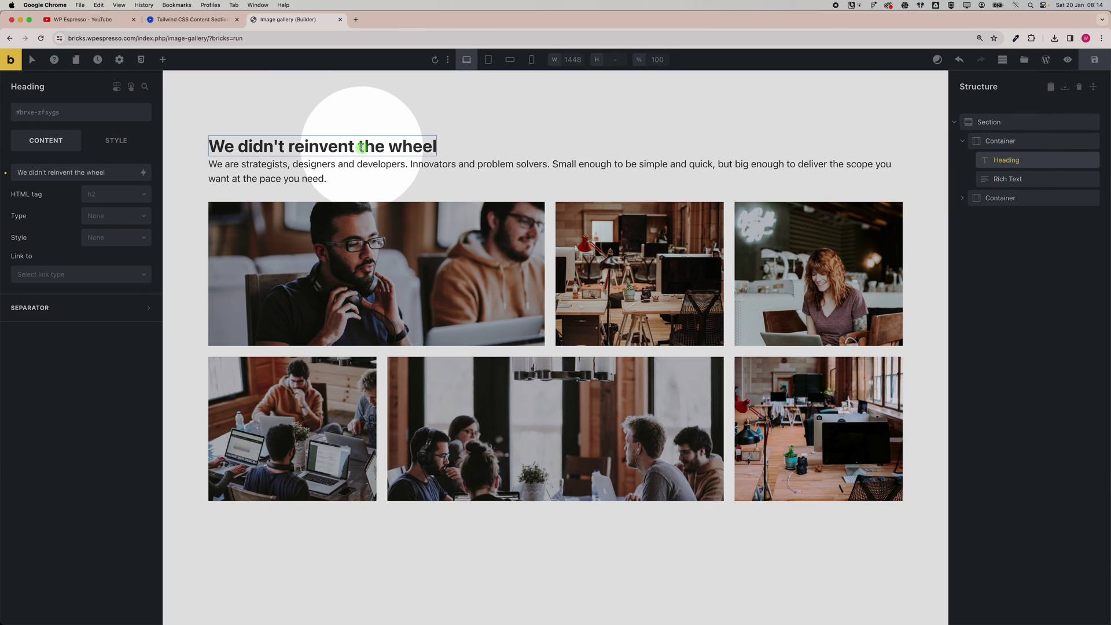
{"action": "left_click", "coordinate": [107, 143]}
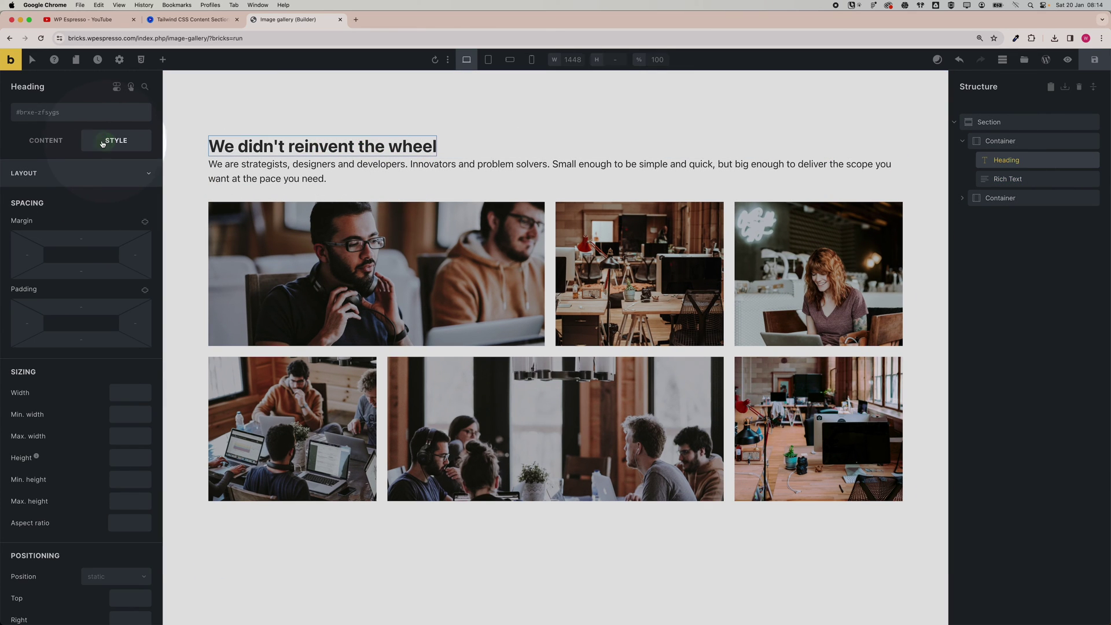
{"action": "scroll", "coordinate": [103, 391], "scroll_direction": "down", "scroll_amount": 1}
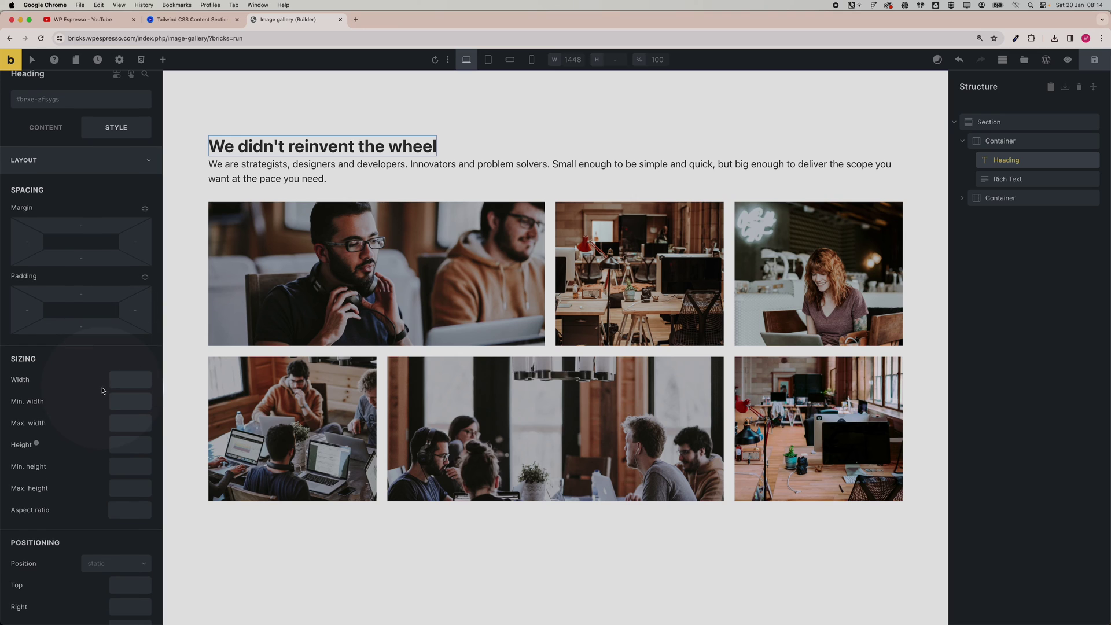
{"action": "scroll", "coordinate": [97, 221], "scroll_direction": "up", "scroll_amount": 1}
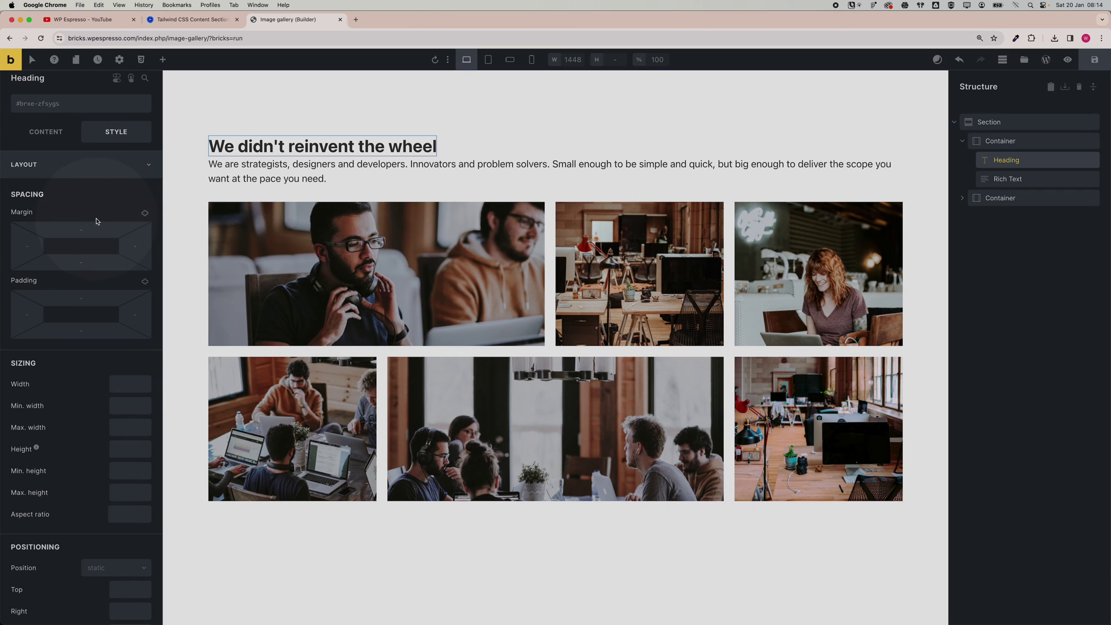
{"action": "left_click", "coordinate": [94, 172]}
{"action": "left_click", "coordinate": [81, 197]}
{"action": "left_click", "coordinate": [137, 255]}
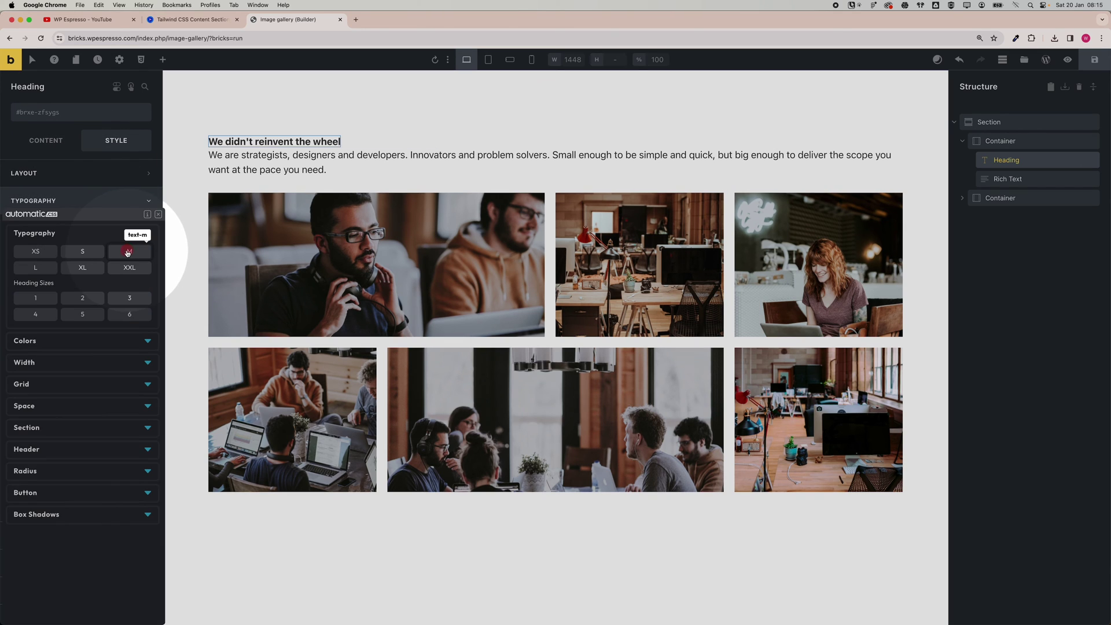
{"action": "left_click", "coordinate": [121, 266]}
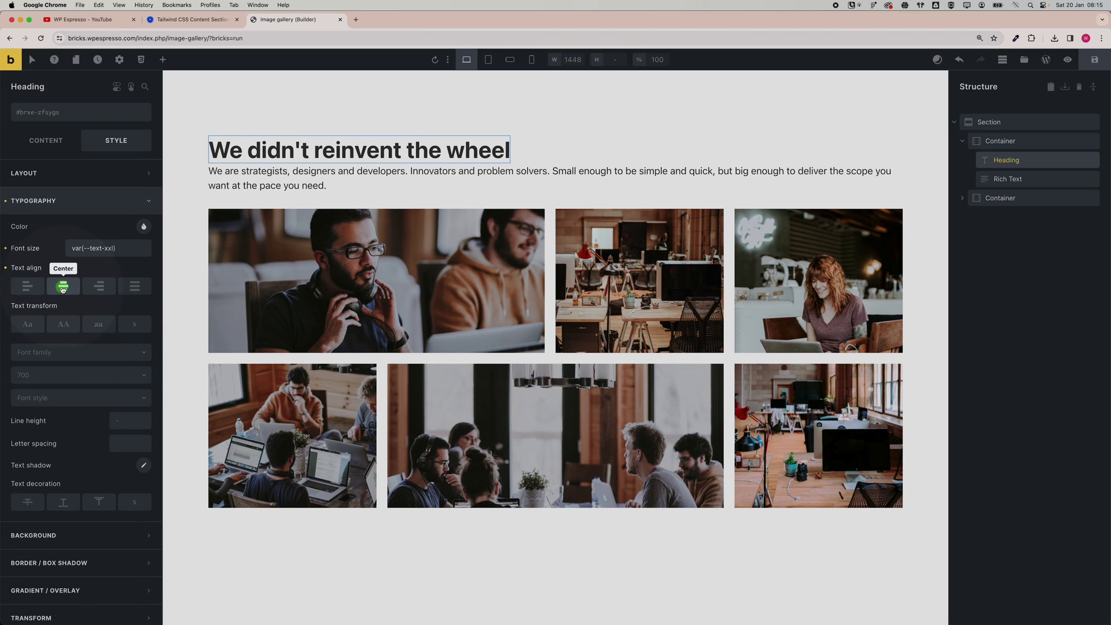
{"action": "left_click", "coordinate": [101, 203]}
Step: Set the rich text's font size to var(--text-m) and center its text
{"action": "left_click", "coordinate": [255, 184]}
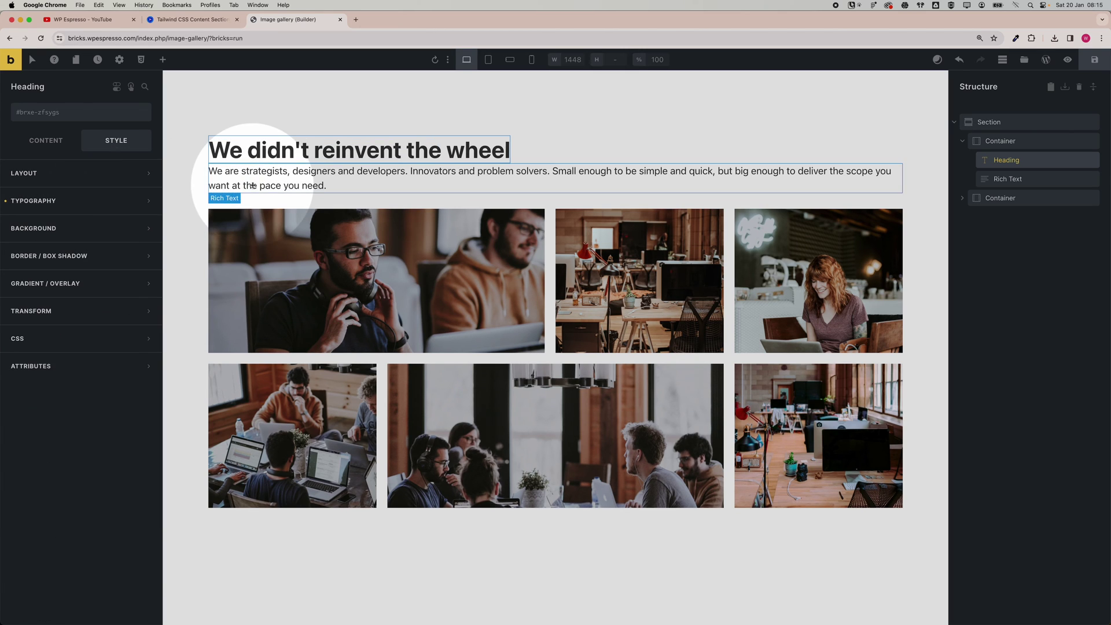
{"action": "left_click", "coordinate": [65, 197]}
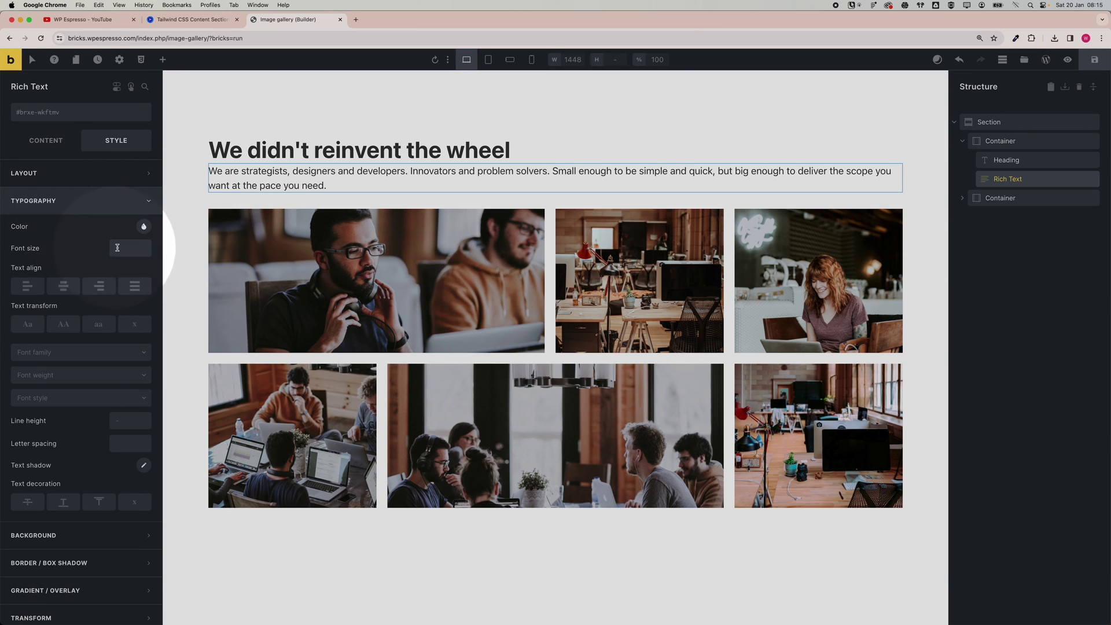
{"action": "right_click", "coordinate": [117, 248]}
{"action": "left_click", "coordinate": [118, 250]}
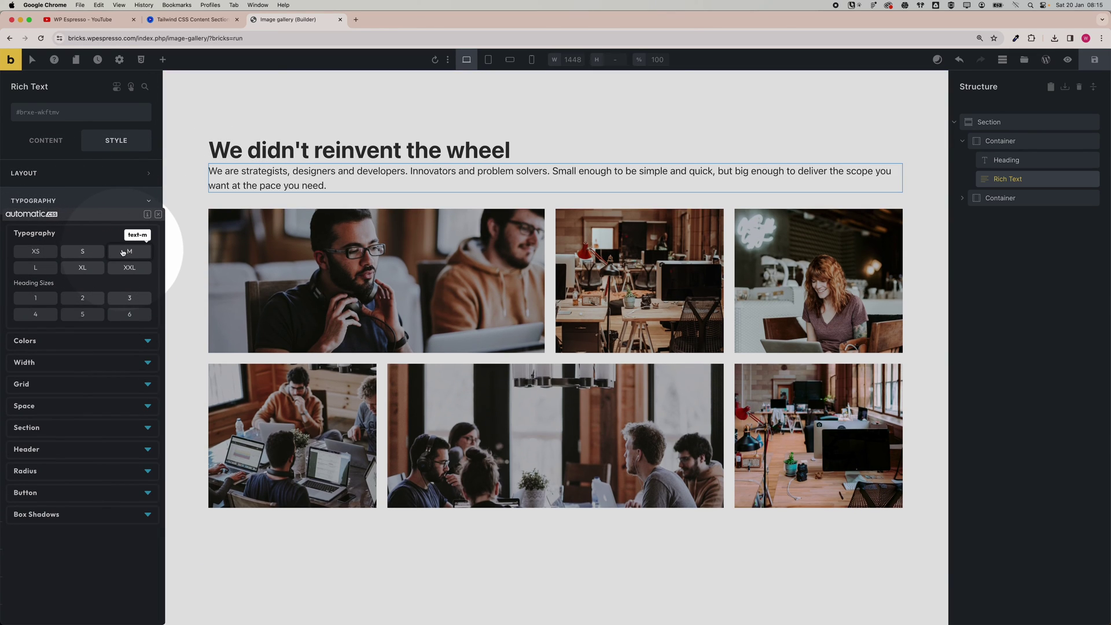
{"action": "left_click", "coordinate": [64, 286]}
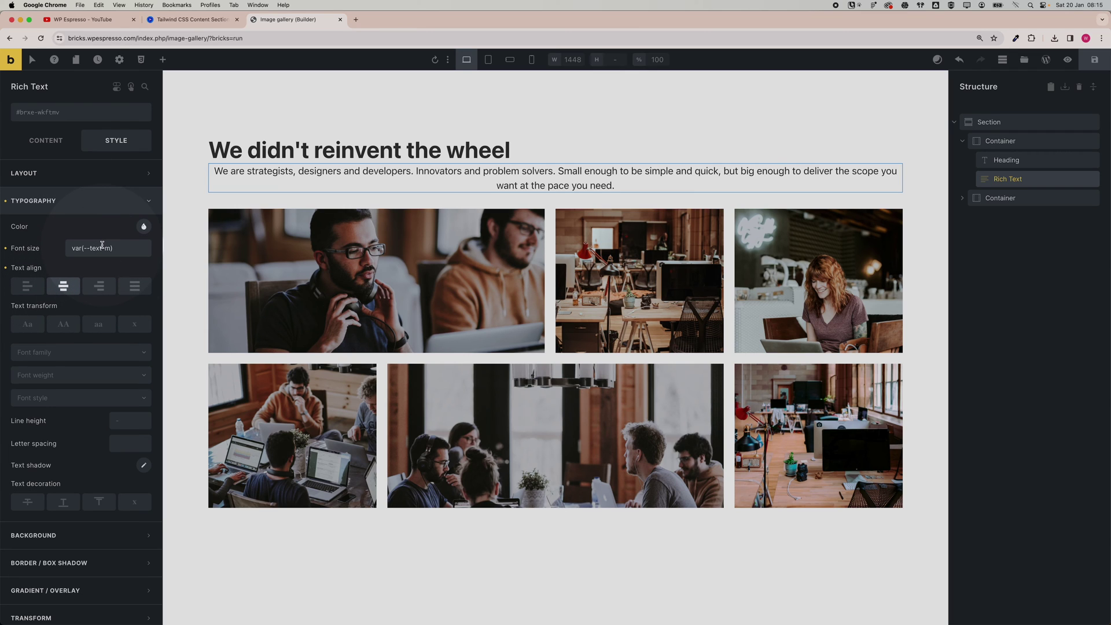
Step: Center the children of the heading's container along the cross axis
{"action": "left_click", "coordinate": [1007, 143]}
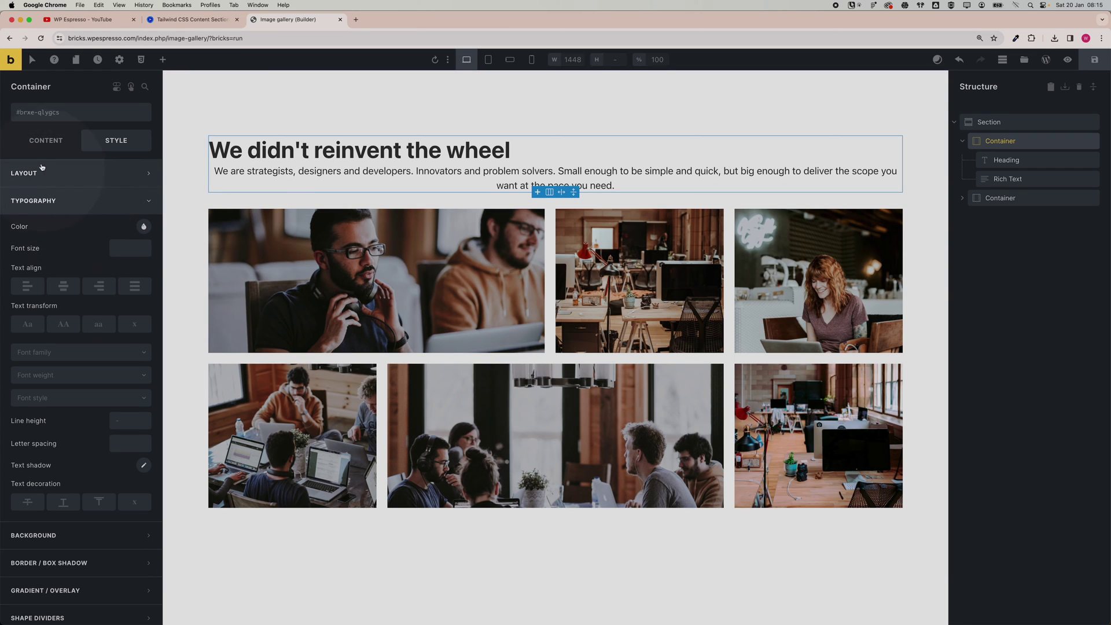
{"action": "left_click", "coordinate": [36, 148]}
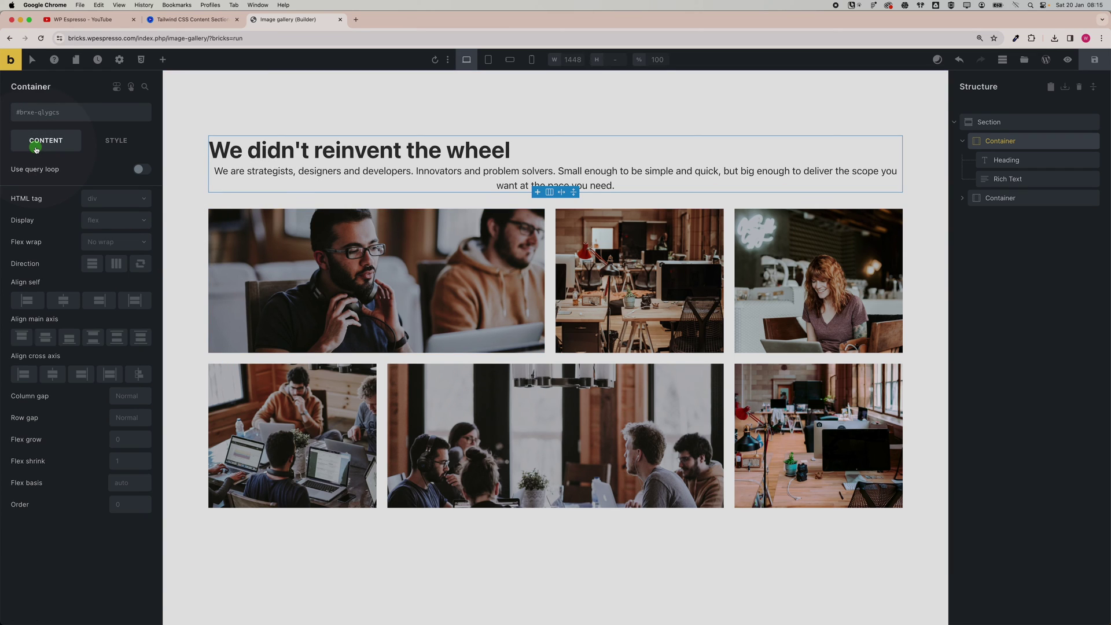
{"action": "left_click", "coordinate": [45, 381]}
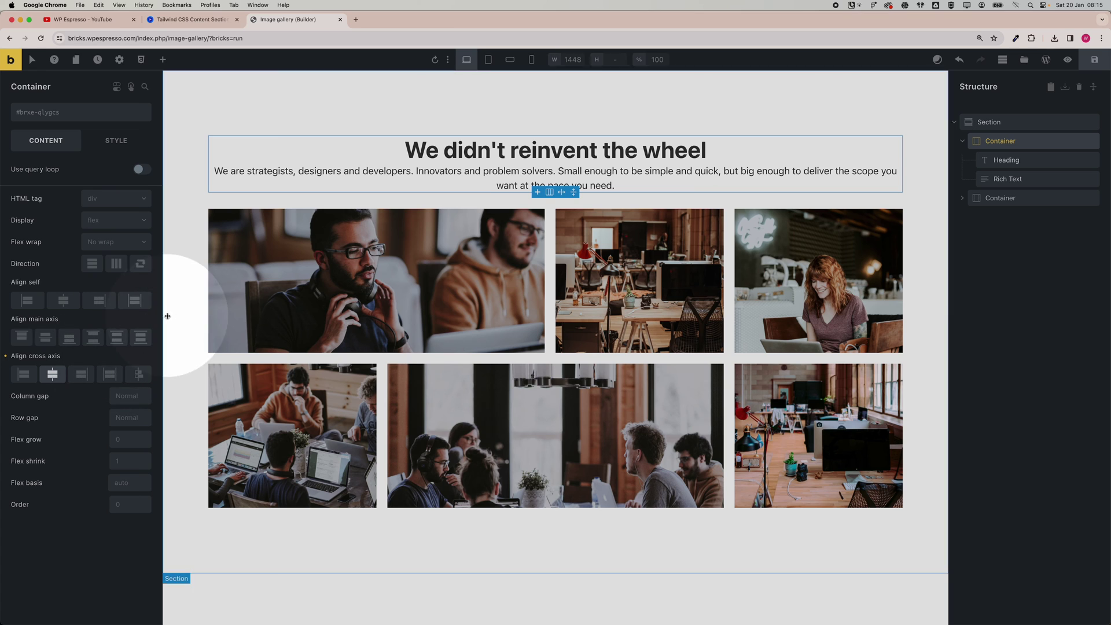
Step: Set the rich text's width to the variable var(--width-l)
{"action": "left_click", "coordinate": [546, 180]}
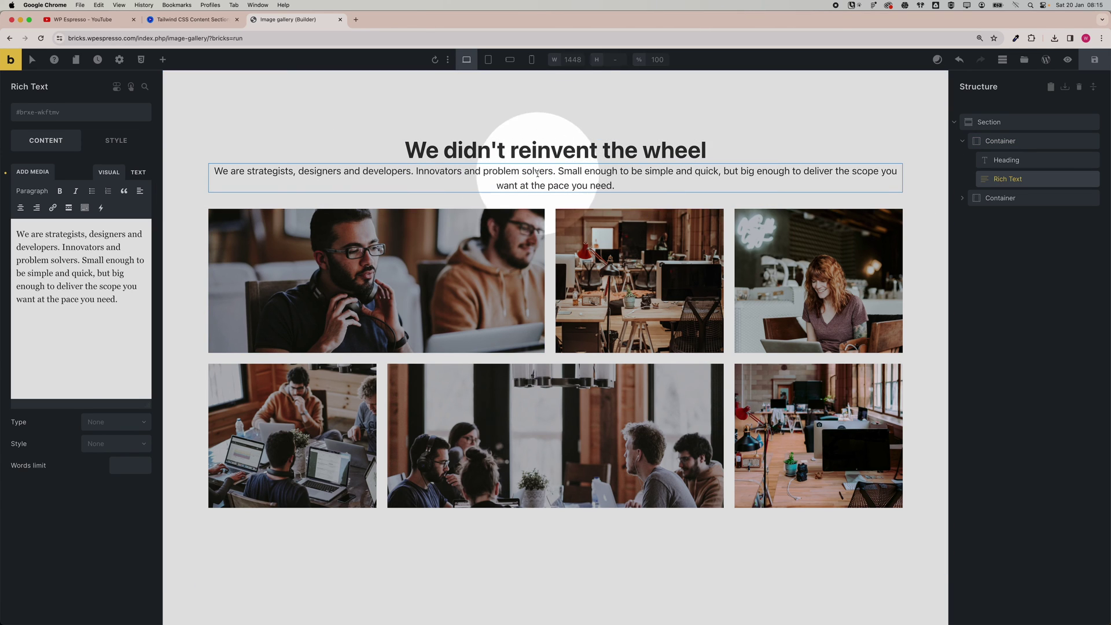
{"action": "left_click", "coordinate": [115, 143]}
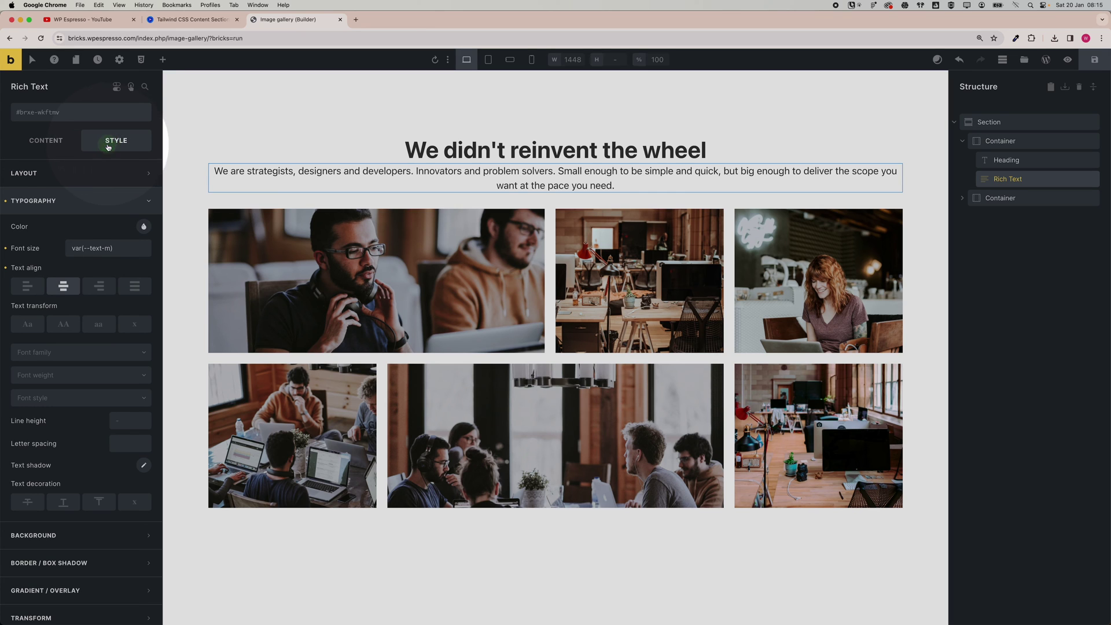
{"action": "left_click", "coordinate": [79, 172]}
{"action": "left_click", "coordinate": [119, 397]}
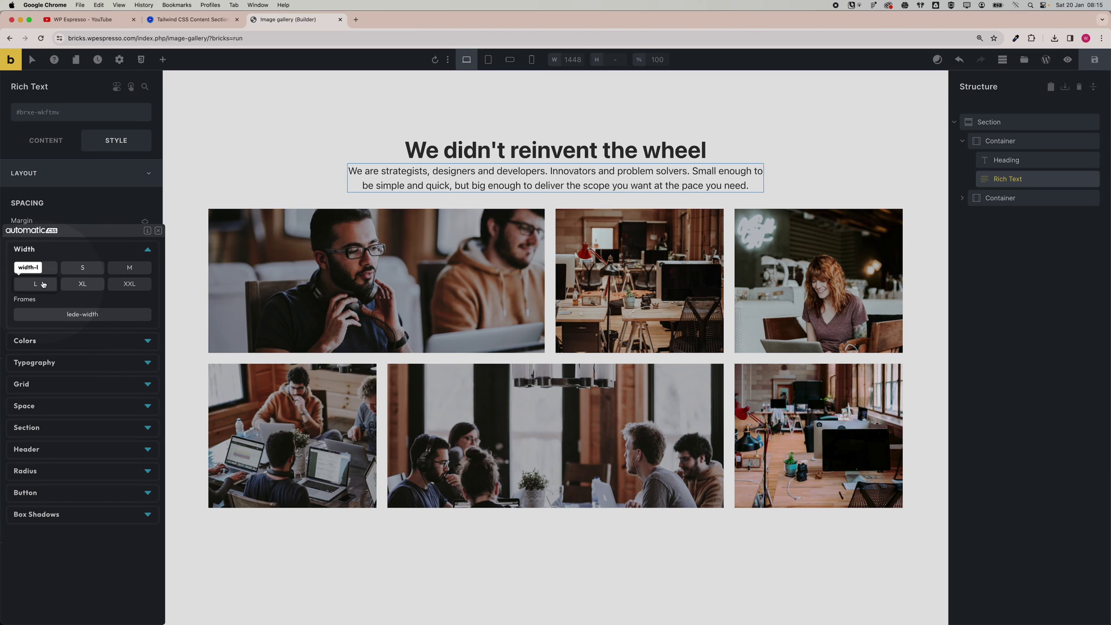
{"action": "left_click", "coordinate": [43, 283]}
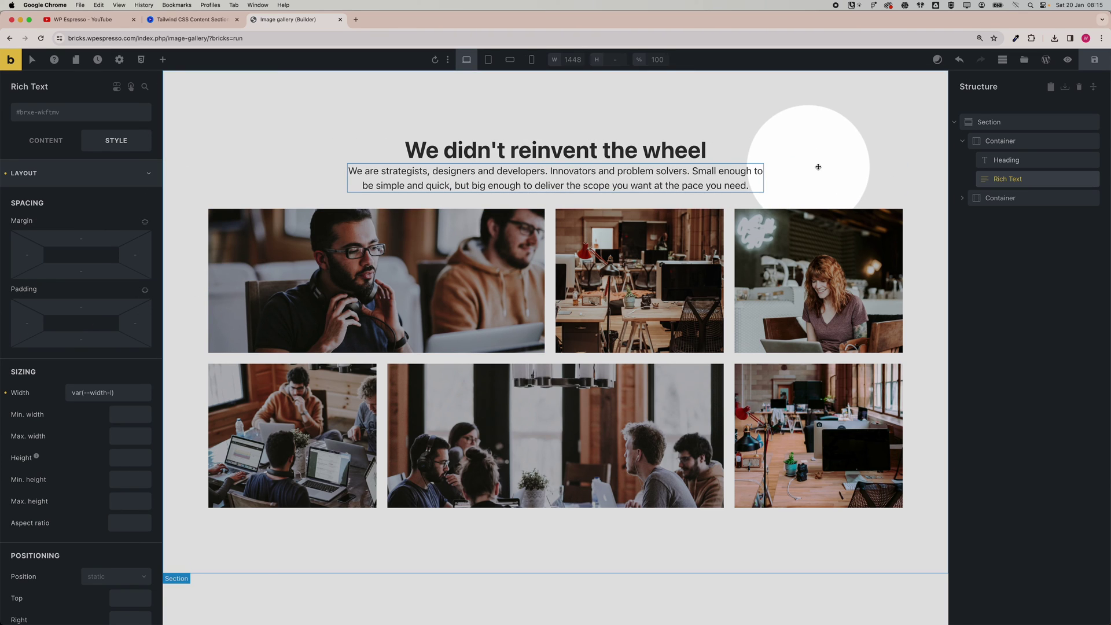
Step: Set the section's row gap to the spacing variable var(--space-xl)
{"action": "left_click", "coordinate": [818, 166]}
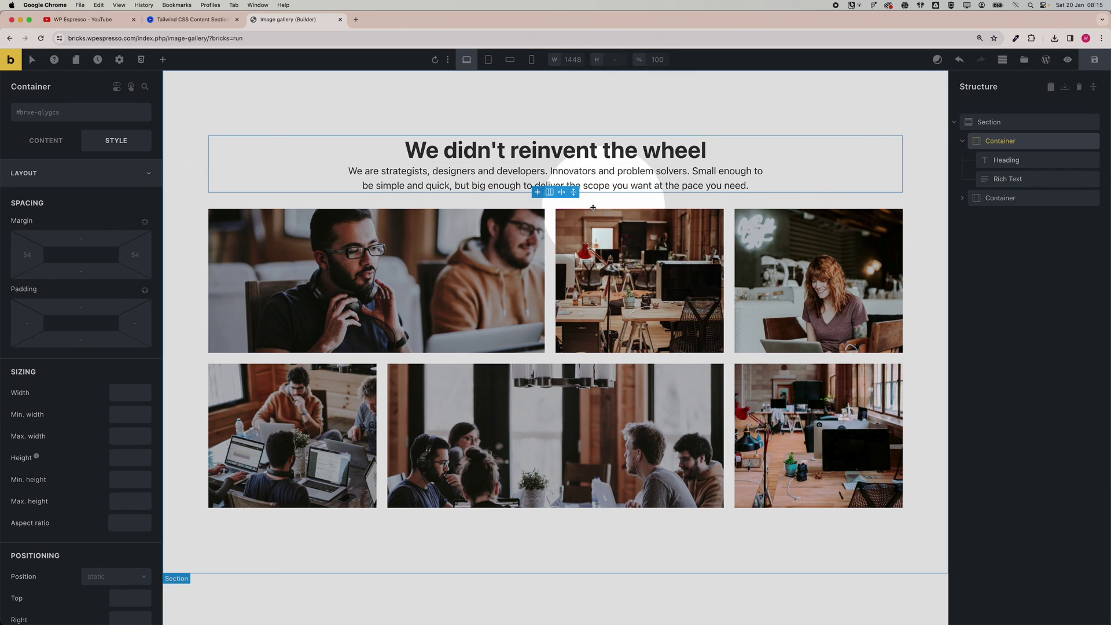
{"action": "left_click", "coordinate": [984, 122]}
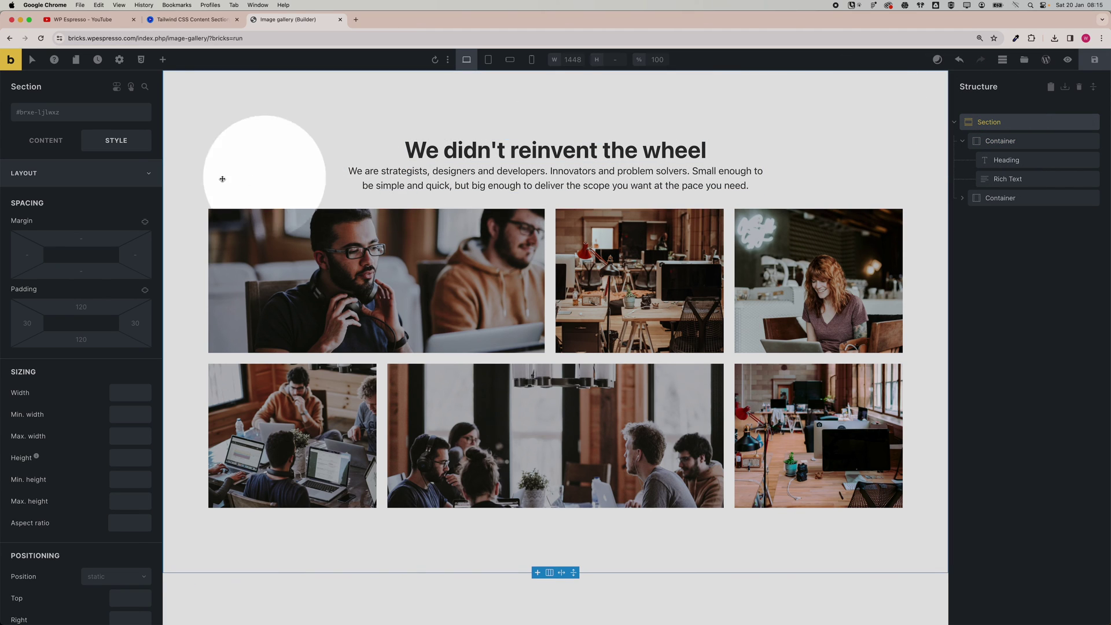
{"action": "left_click", "coordinate": [46, 141]}
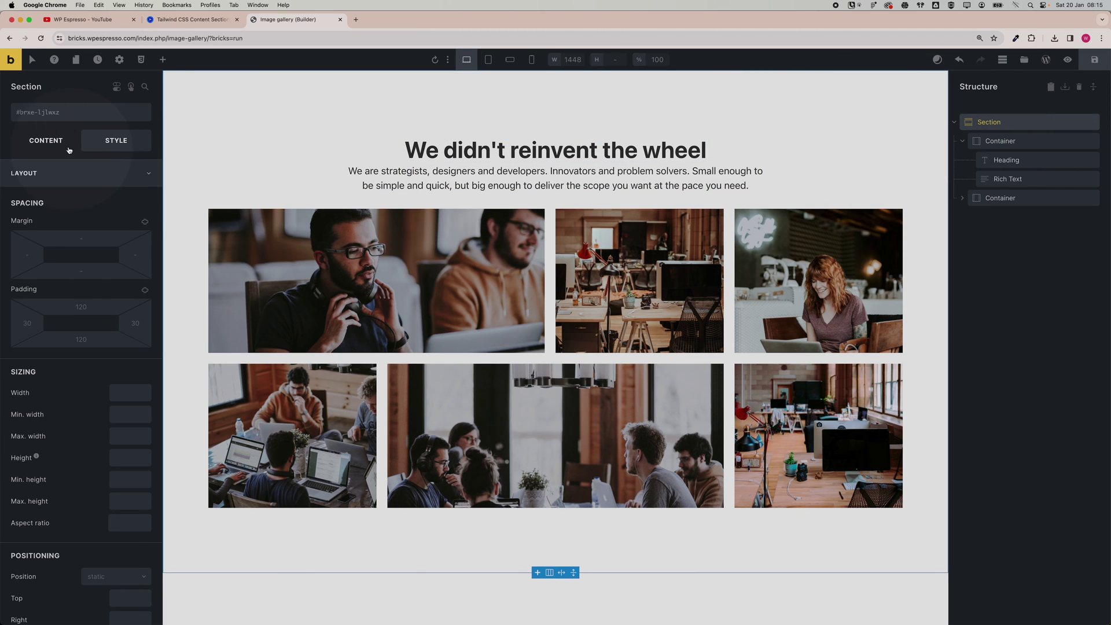
{"action": "right_click", "coordinate": [119, 417]}
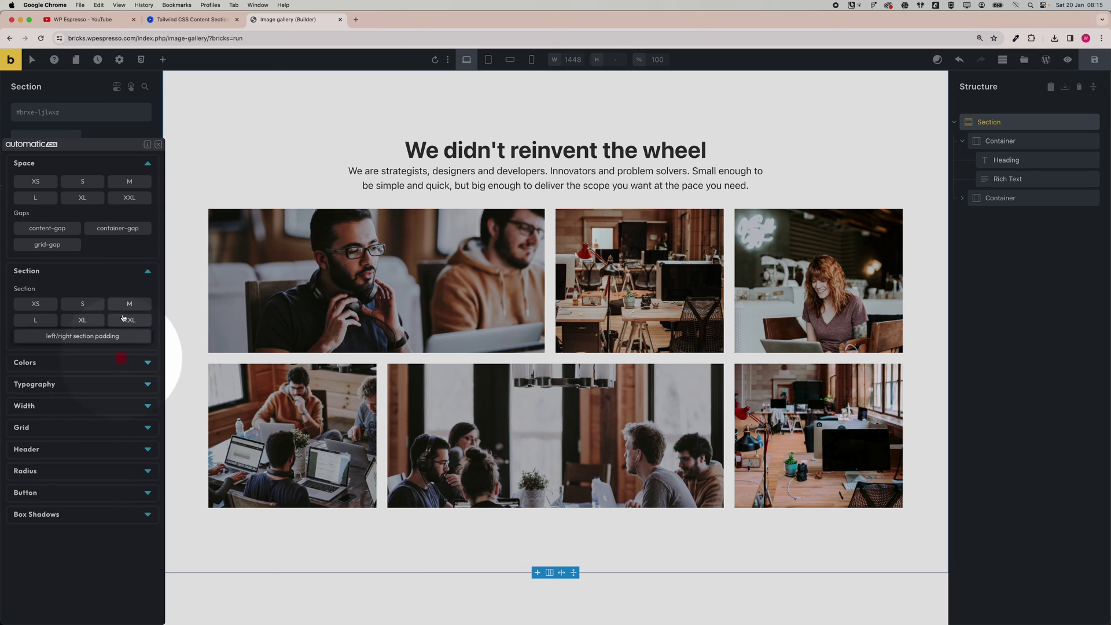
{"action": "left_click", "coordinate": [43, 201]}
{"action": "left_click", "coordinate": [81, 199]}
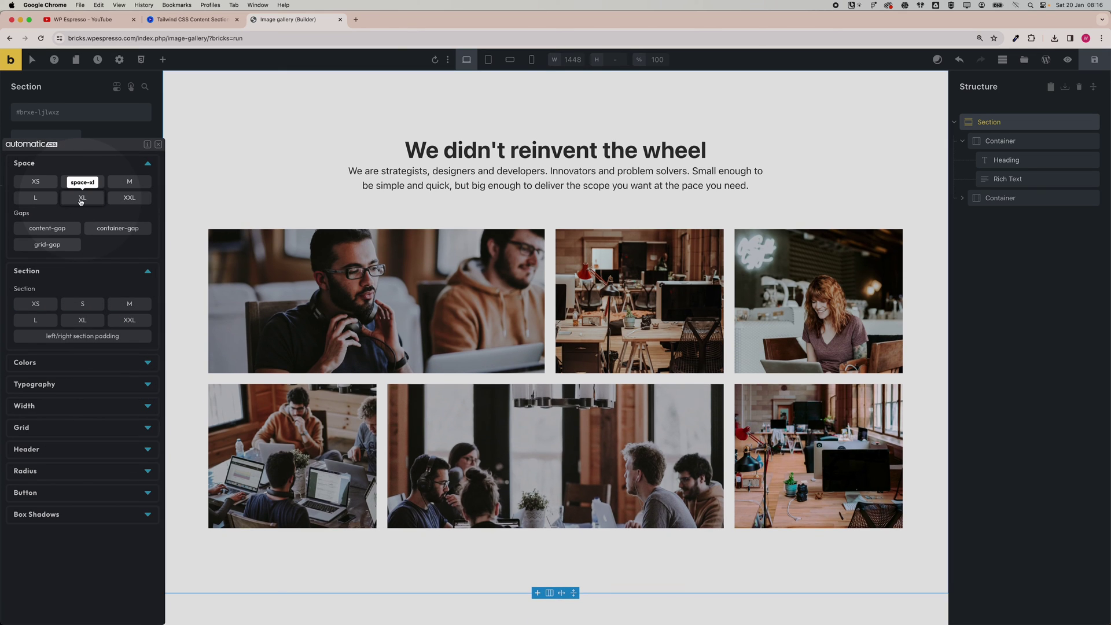
{"action": "left_click", "coordinate": [81, 199]}
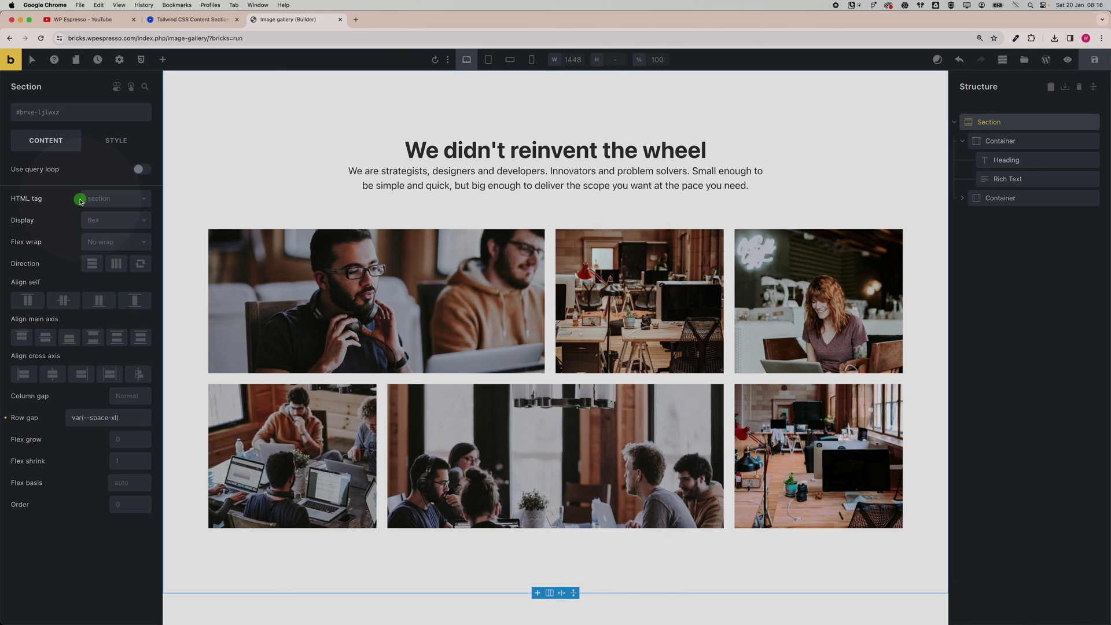
Step: Add a new class named .image-style-1 to the first image in row 1
{"action": "left_click", "coordinate": [463, 284]}
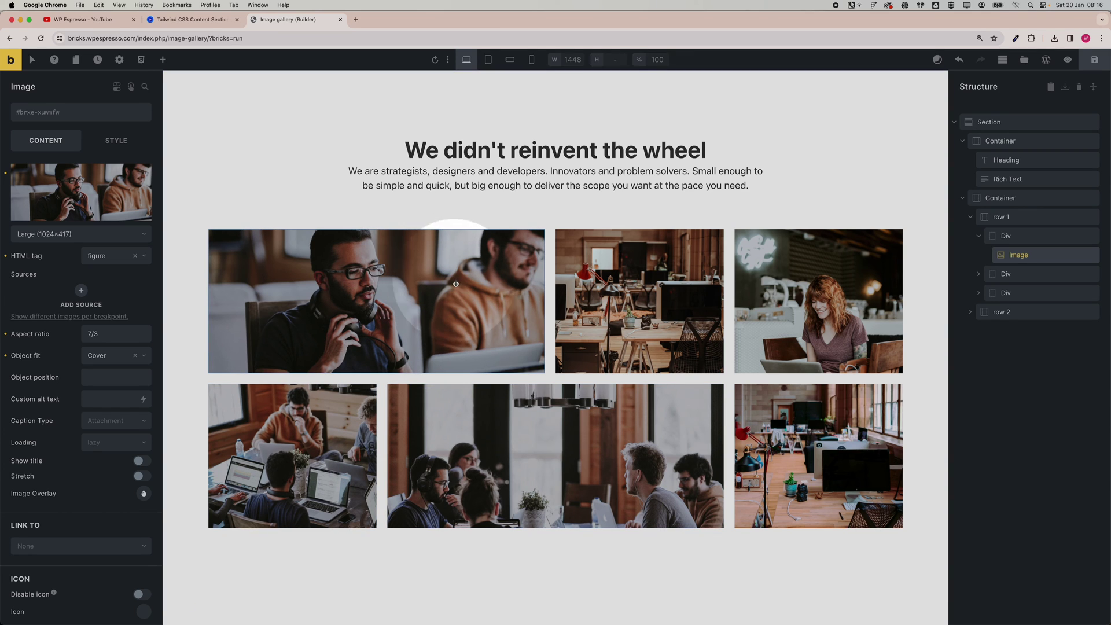
{"action": "left_click", "coordinate": [114, 146]}
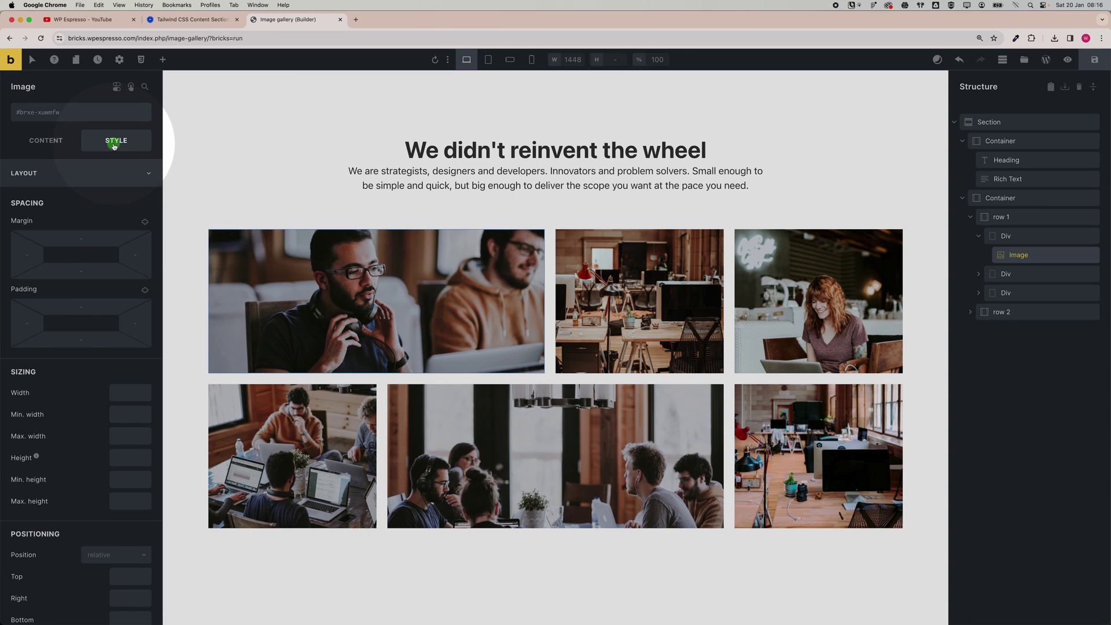
{"action": "left_click", "coordinate": [71, 114]}
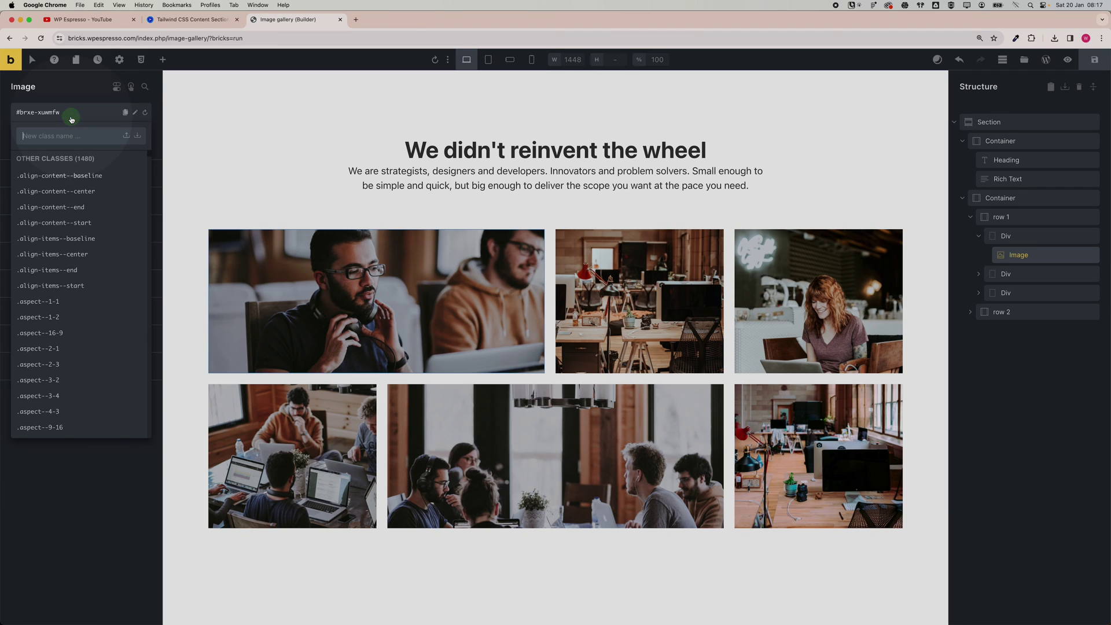
{"action": "type", "text": ".image-style-1"}
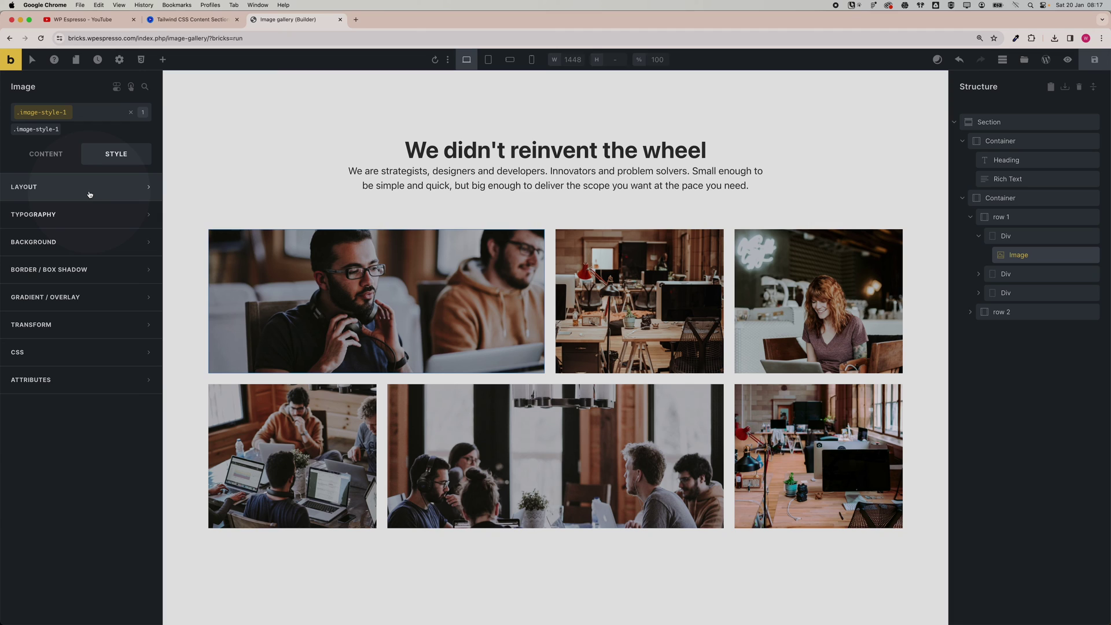
Step: Set the border radius of the .image-style-1 class to the variable var(--radius-m)
{"action": "left_click", "coordinate": [90, 270]}
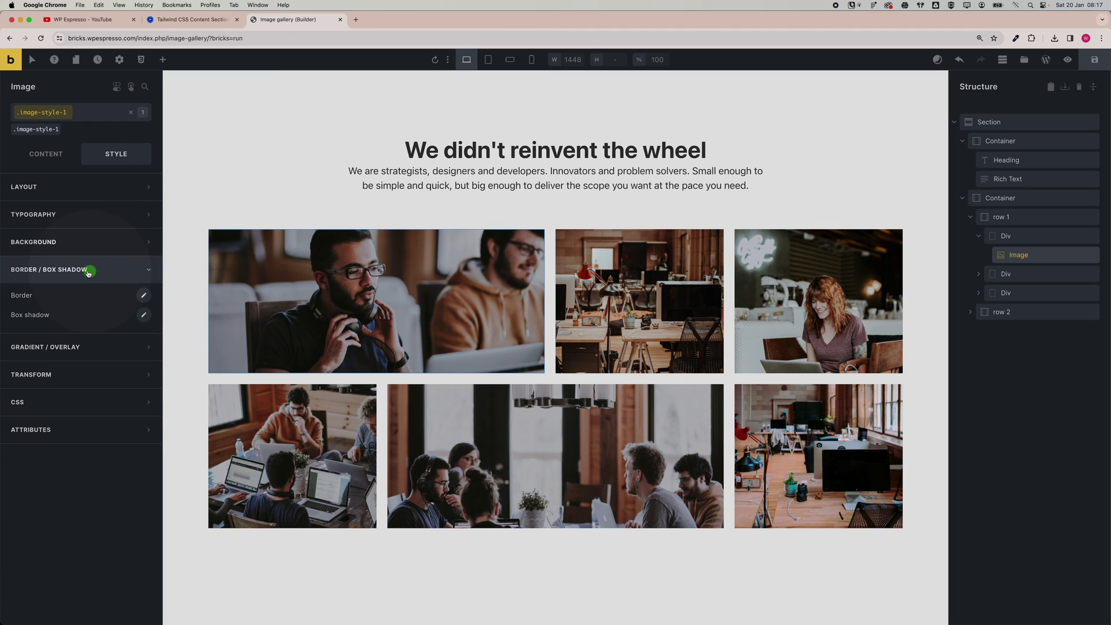
{"action": "left_click", "coordinate": [143, 300]}
{"action": "right_click", "coordinate": [63, 444]}
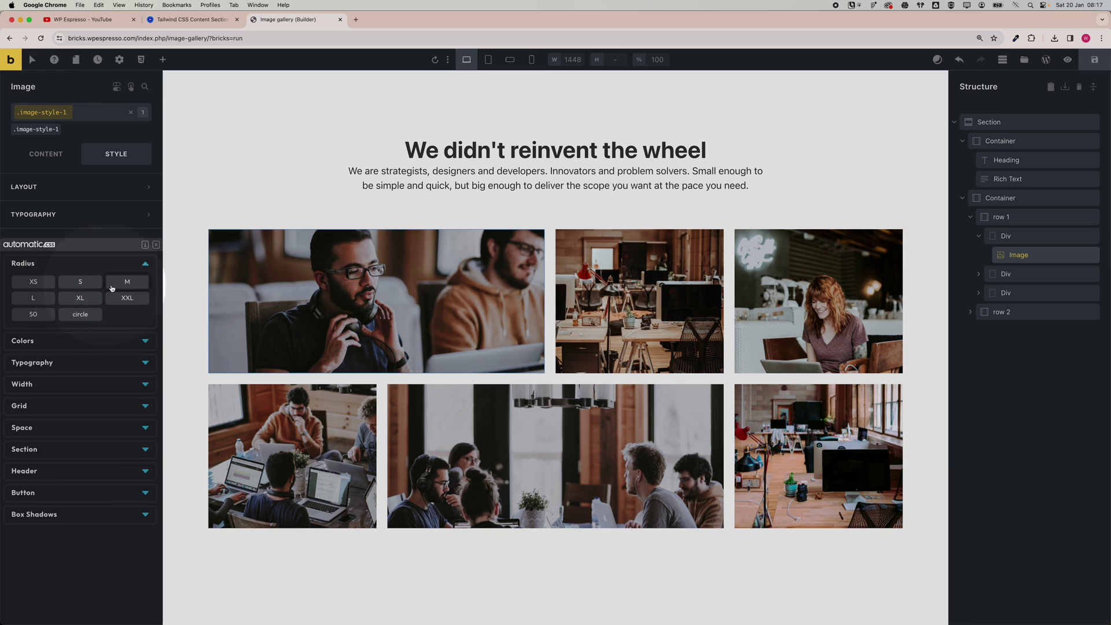
{"action": "left_click", "coordinate": [121, 286]}
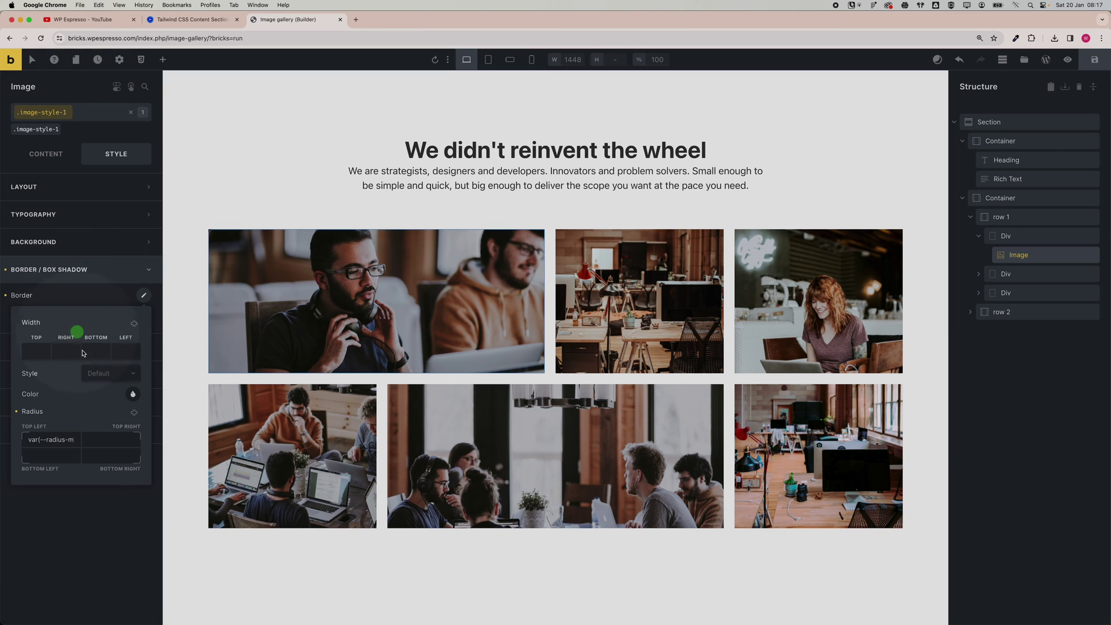
{"action": "left_click", "coordinate": [109, 271]}
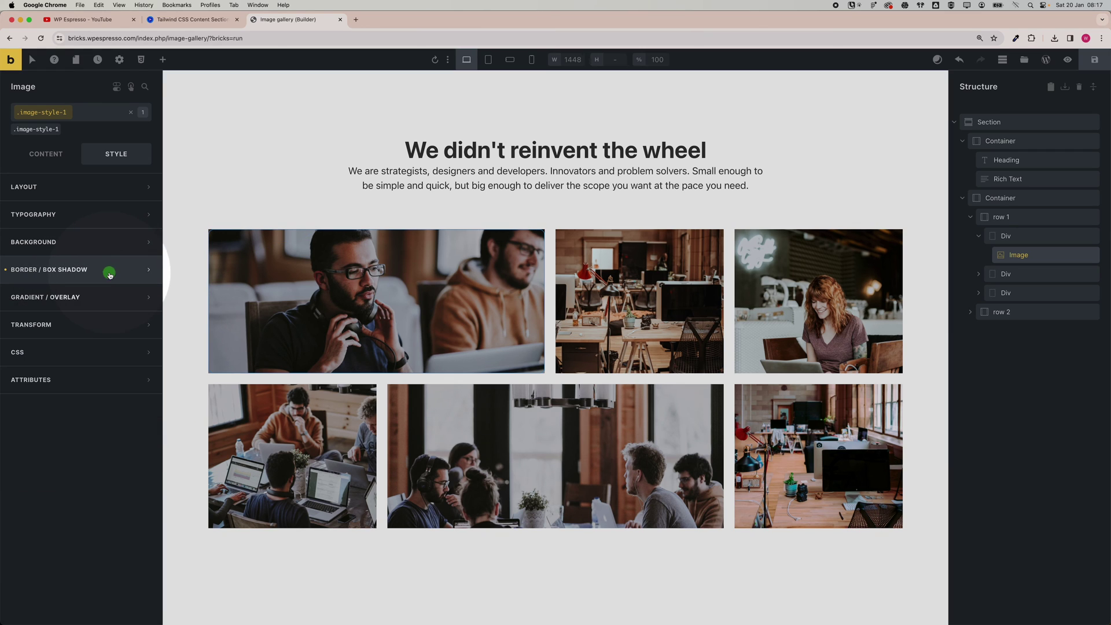
Step: Set the overflow of the .image-style-1 class to hidden in its layout settings
{"action": "left_click", "coordinate": [88, 191]}
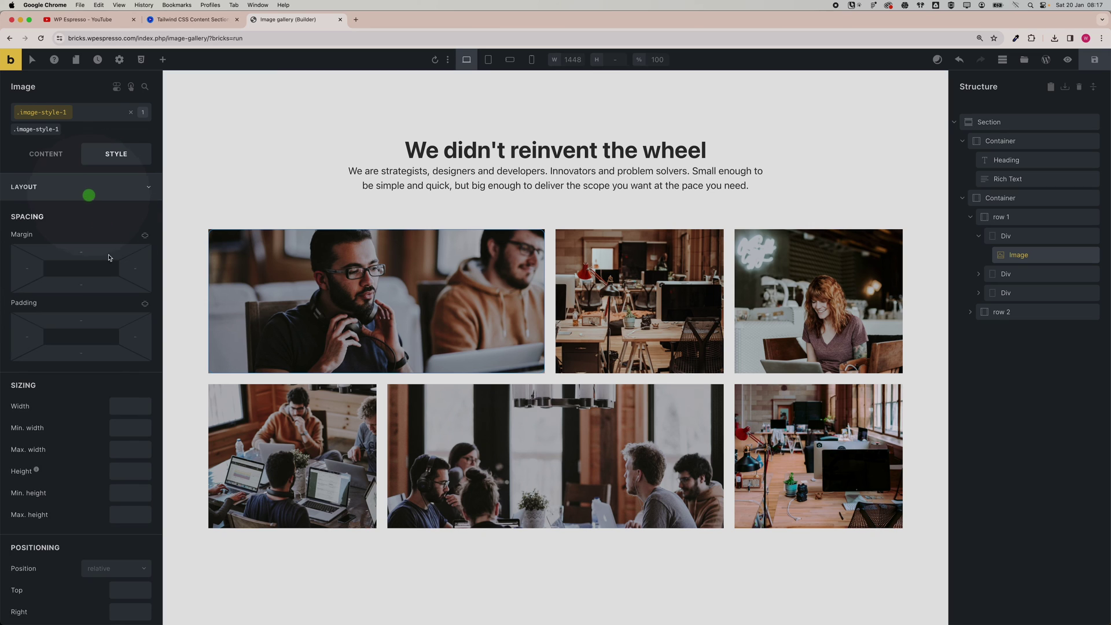
{"action": "scroll", "coordinate": [87, 370], "scroll_direction": "down", "scroll_amount": 10}
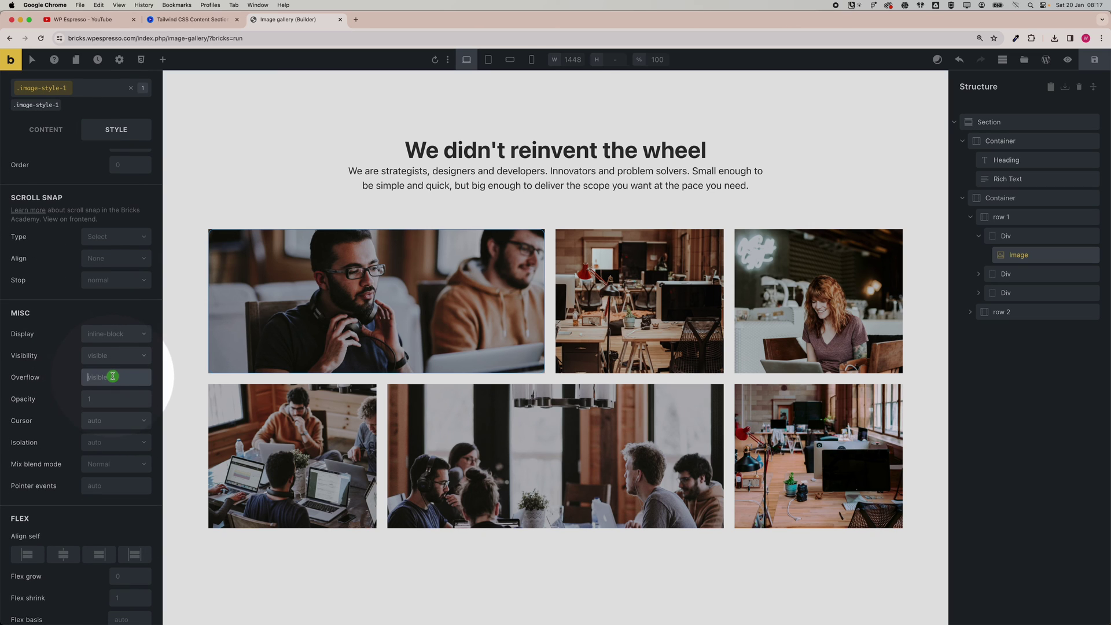
{"action": "left_click", "coordinate": [108, 375]}
{"action": "type", "text": "hidden"}
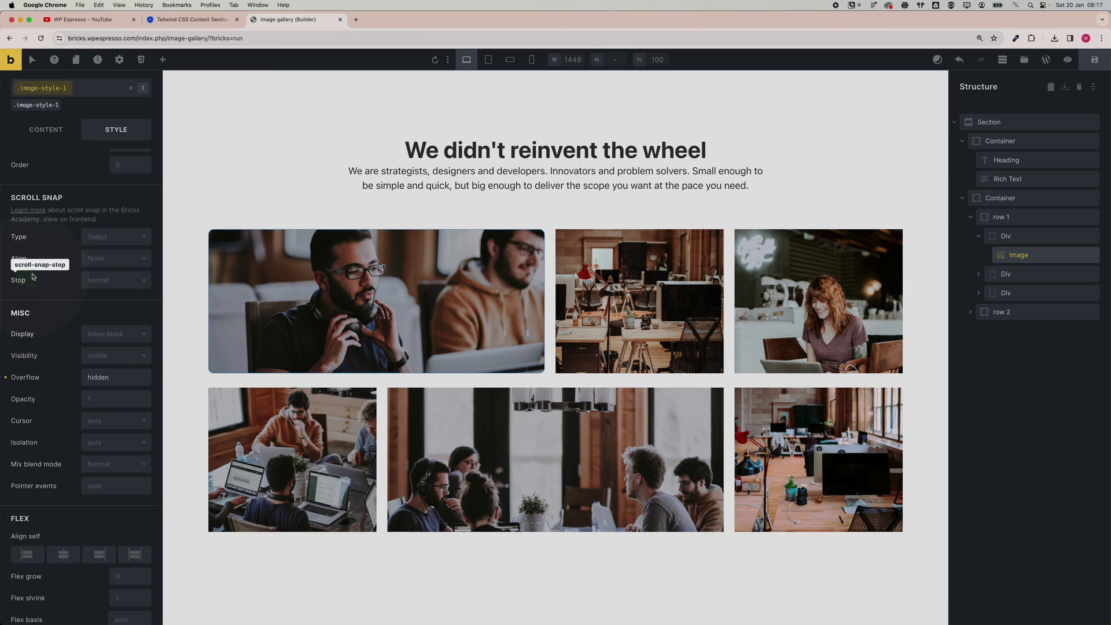
{"action": "scroll", "coordinate": [105, 193], "scroll_direction": "up", "scroll_amount": 5}
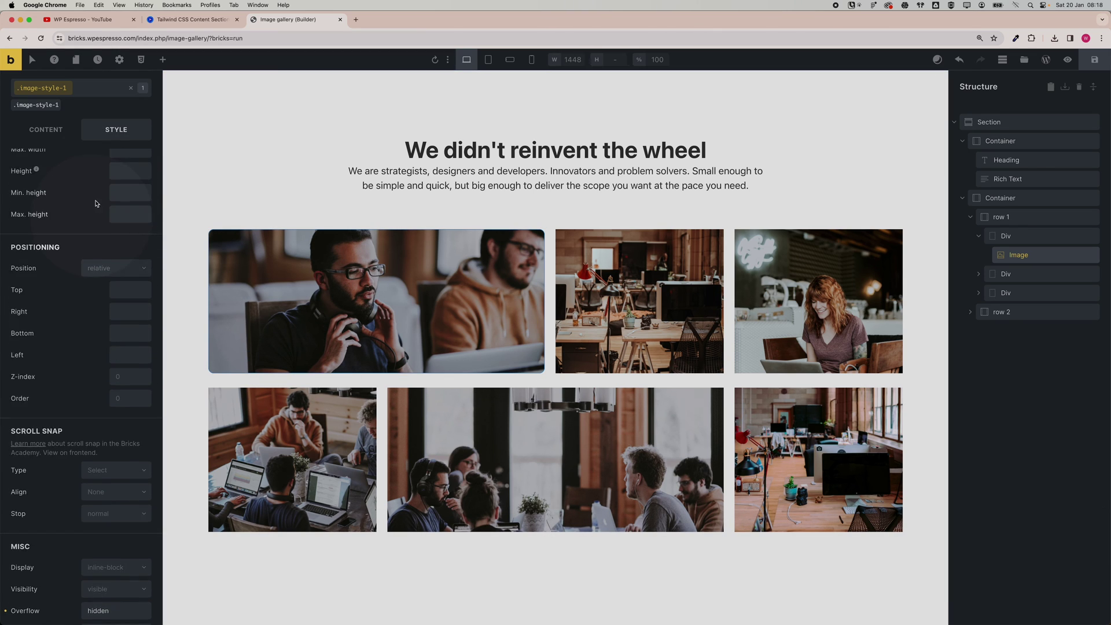
{"action": "left_click", "coordinate": [42, 108]}
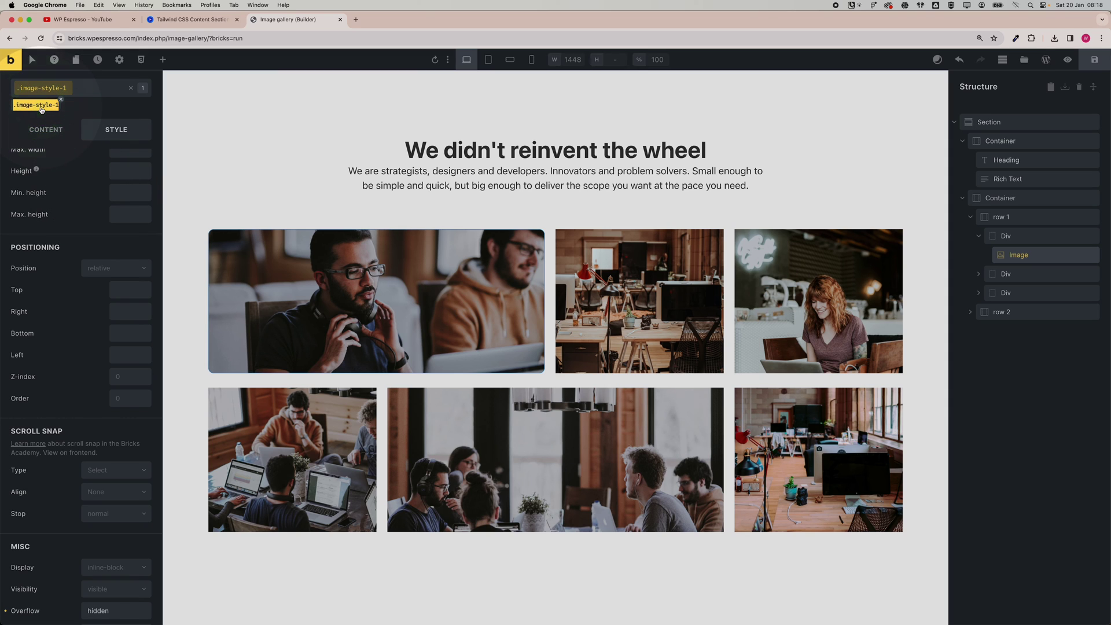
{"action": "key", "text": "super"}
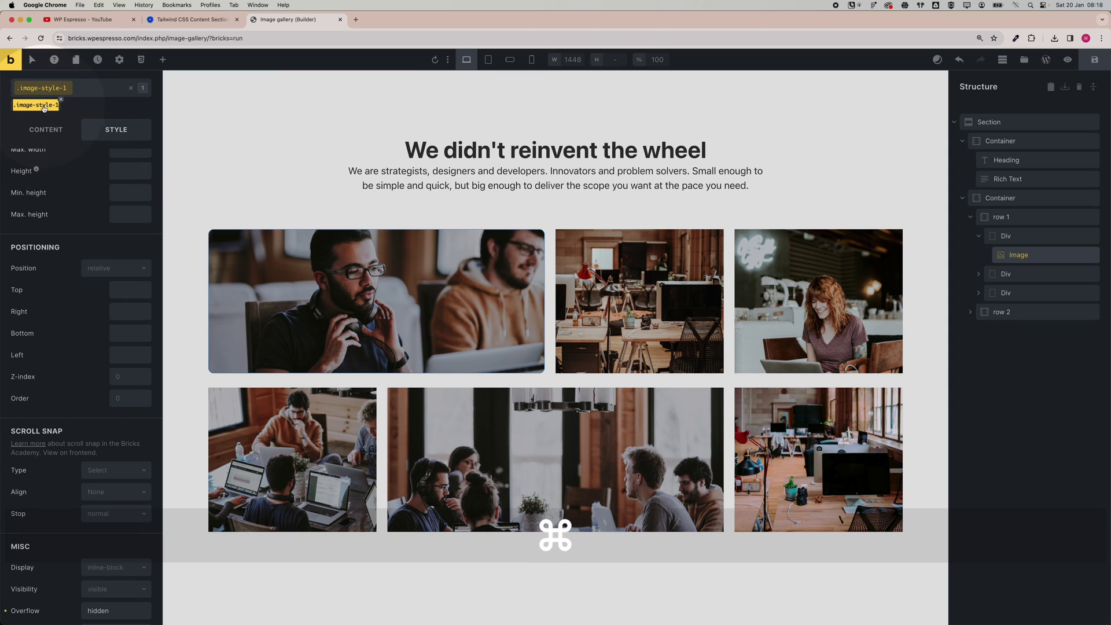
{"action": "right_click", "coordinate": [43, 109]}
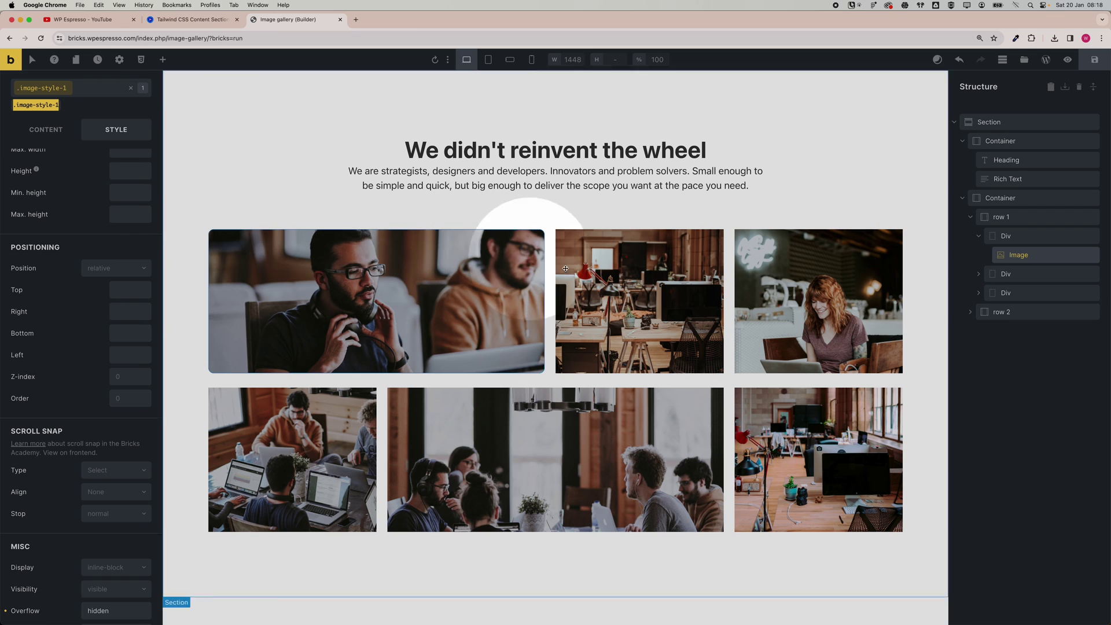
Step: Copy the styles of the first image in row 1 and paste them onto the second image, allowing clipboard access
{"action": "right_click", "coordinate": [386, 279]}
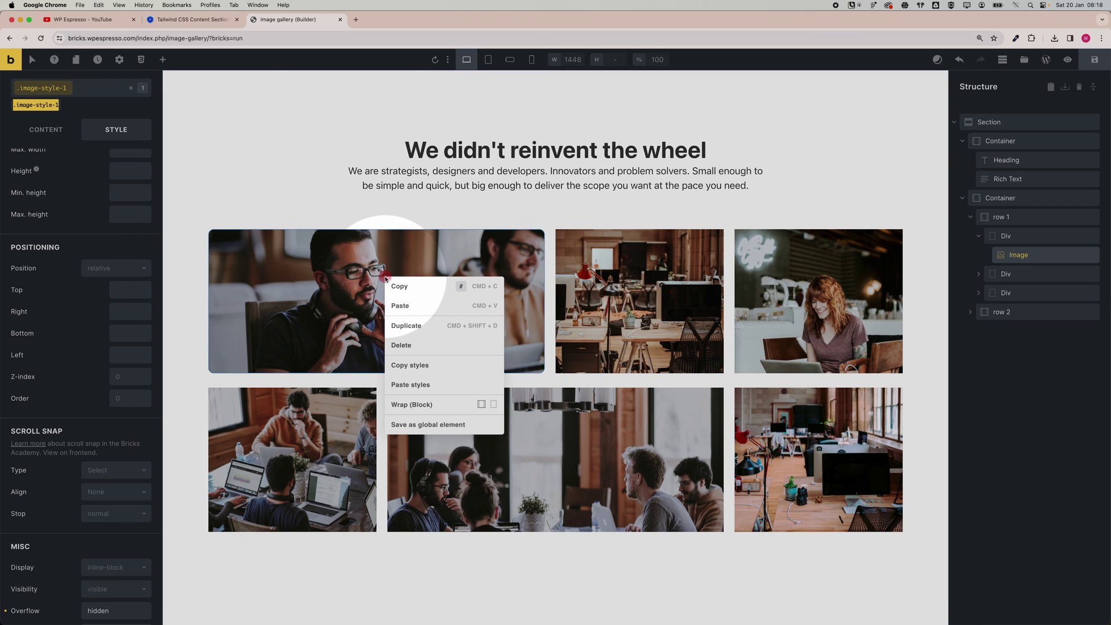
{"action": "left_click", "coordinate": [440, 365]}
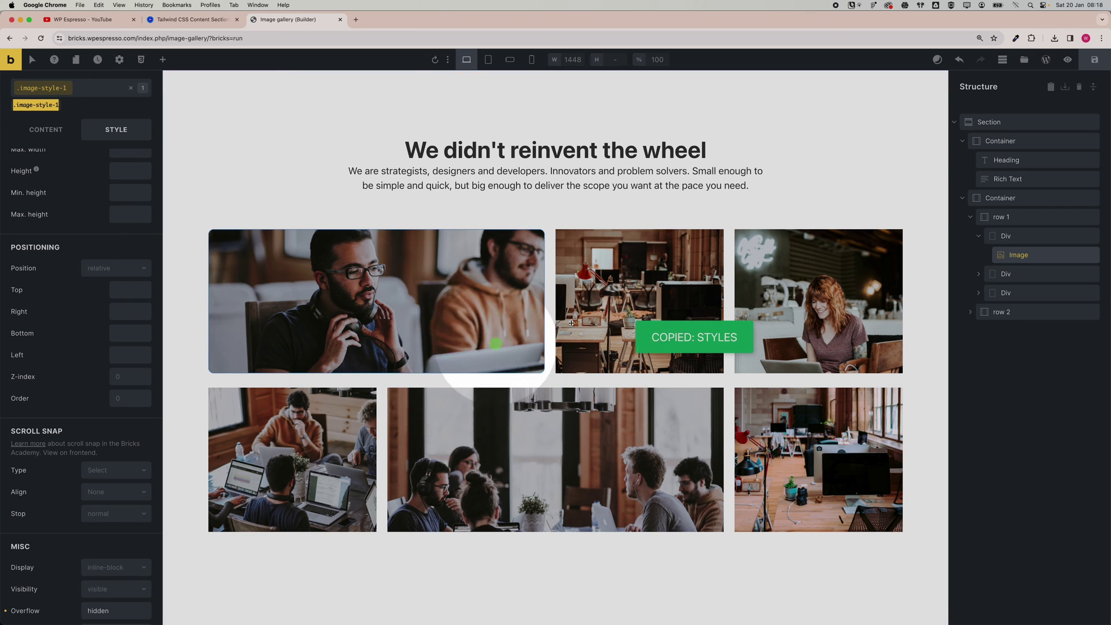
{"action": "left_click", "coordinate": [630, 287]}
{"action": "right_click", "coordinate": [629, 287]}
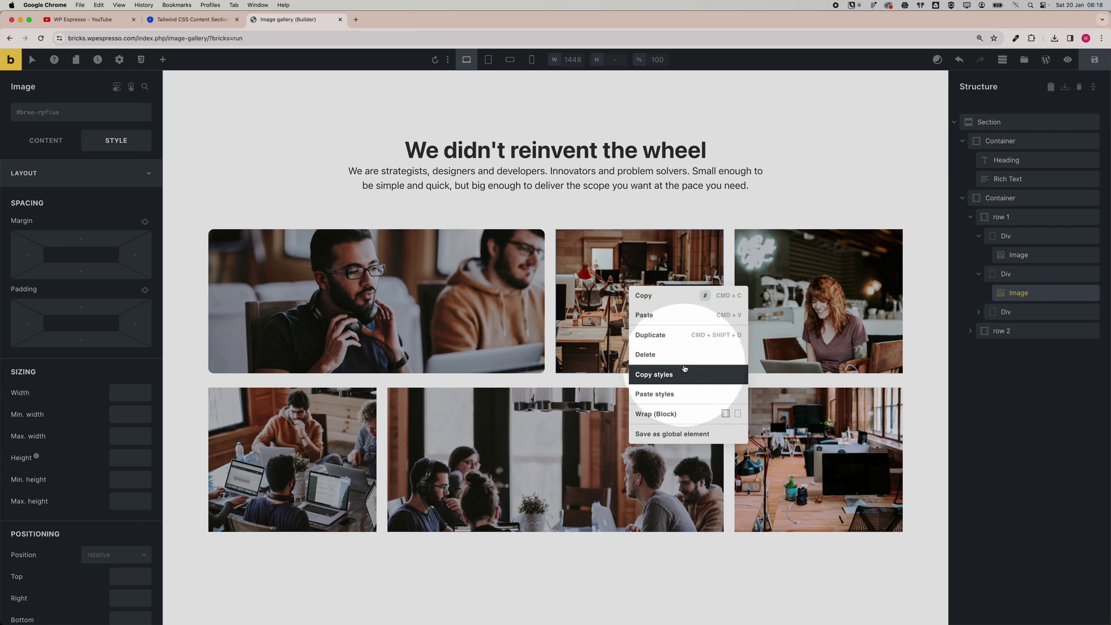
{"action": "left_click", "coordinate": [686, 393]}
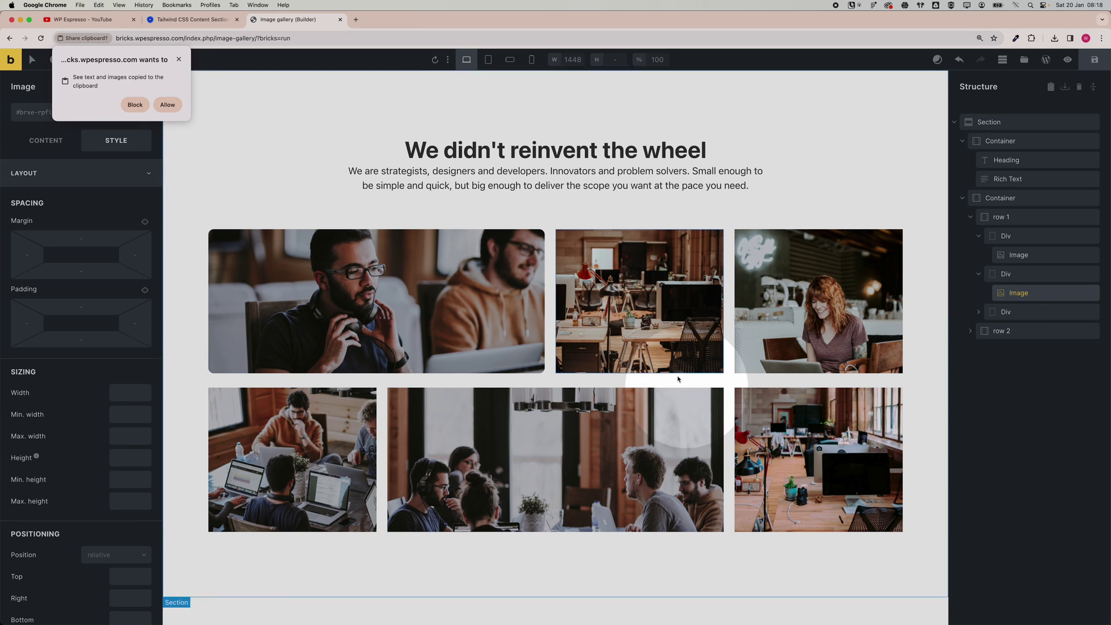
{"action": "left_click", "coordinate": [167, 105]}
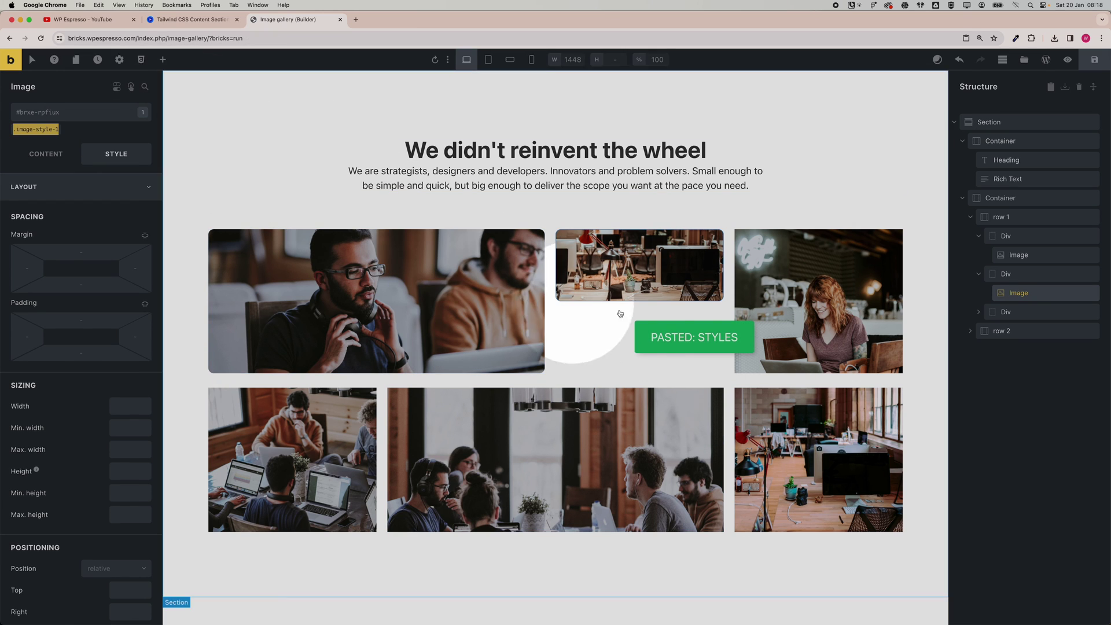
Step: Set the aspect ratio of the second image in row 1 to 7/6
{"action": "left_click", "coordinate": [619, 278]}
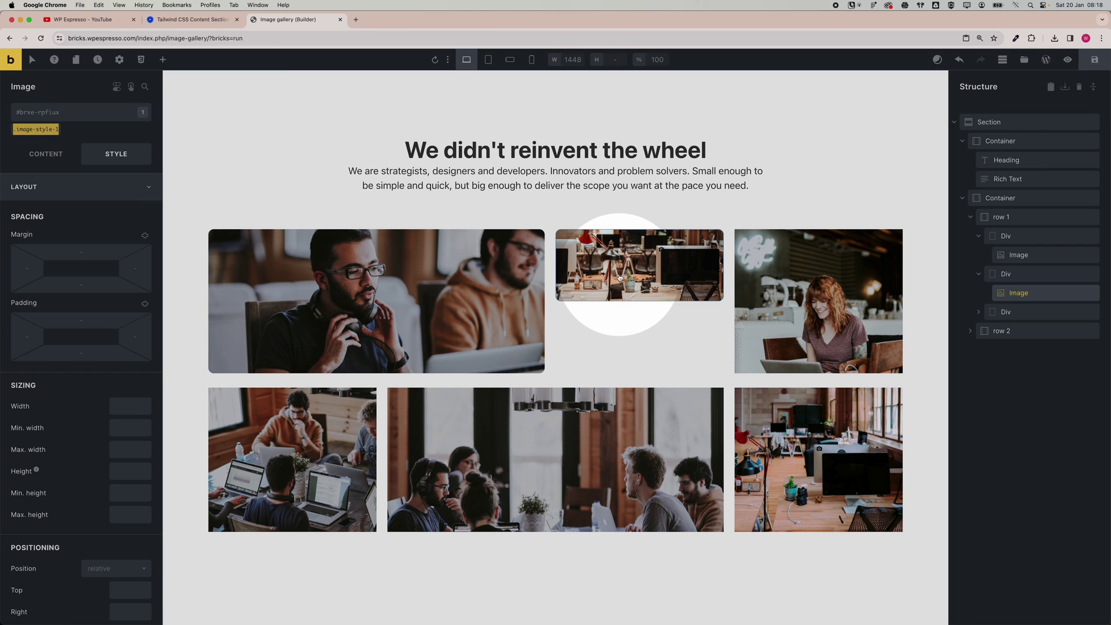
{"action": "left_click", "coordinate": [55, 157]}
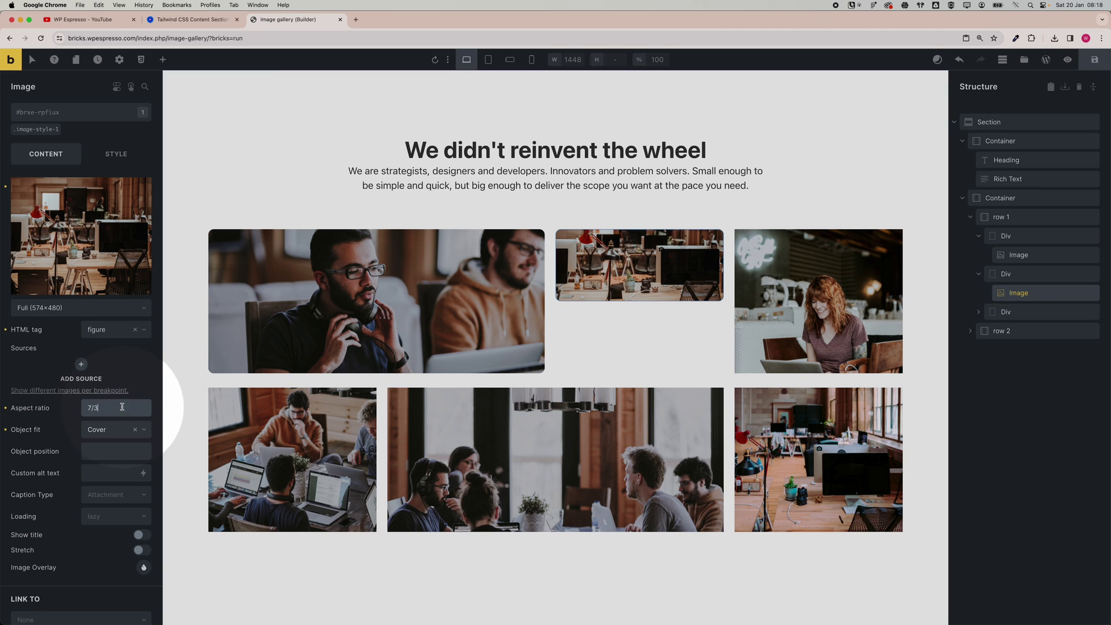
{"action": "key", "text": "BackSpace"}
{"action": "type", "text": "6"}
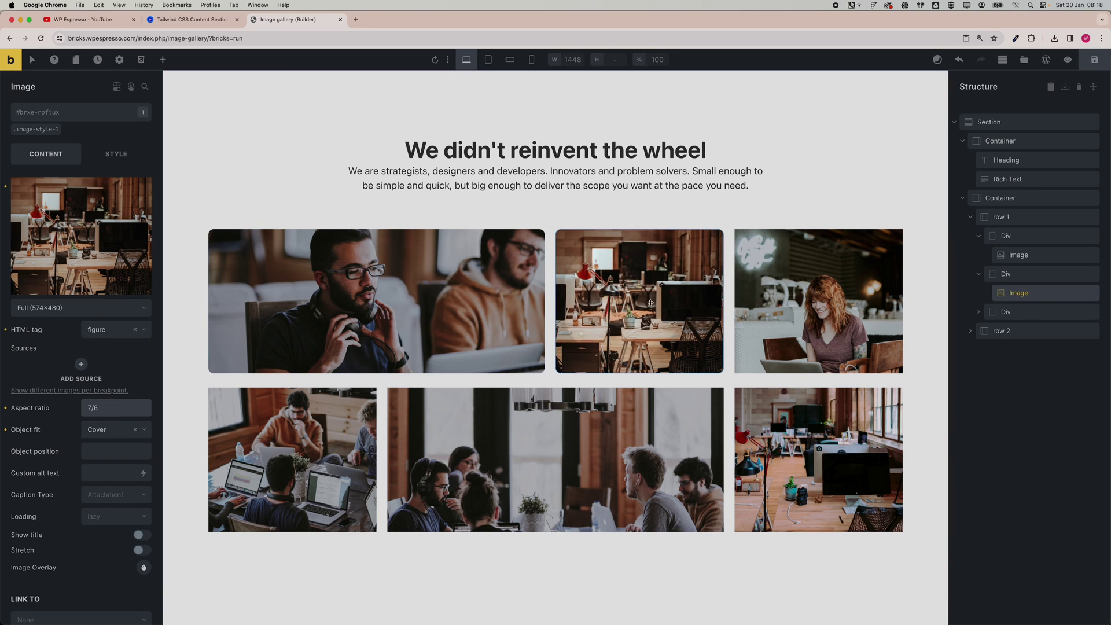
Step: Copy the styles of the first image in row 1 and paste them onto the wide middle image in row 2
{"action": "right_click", "coordinate": [495, 250]}
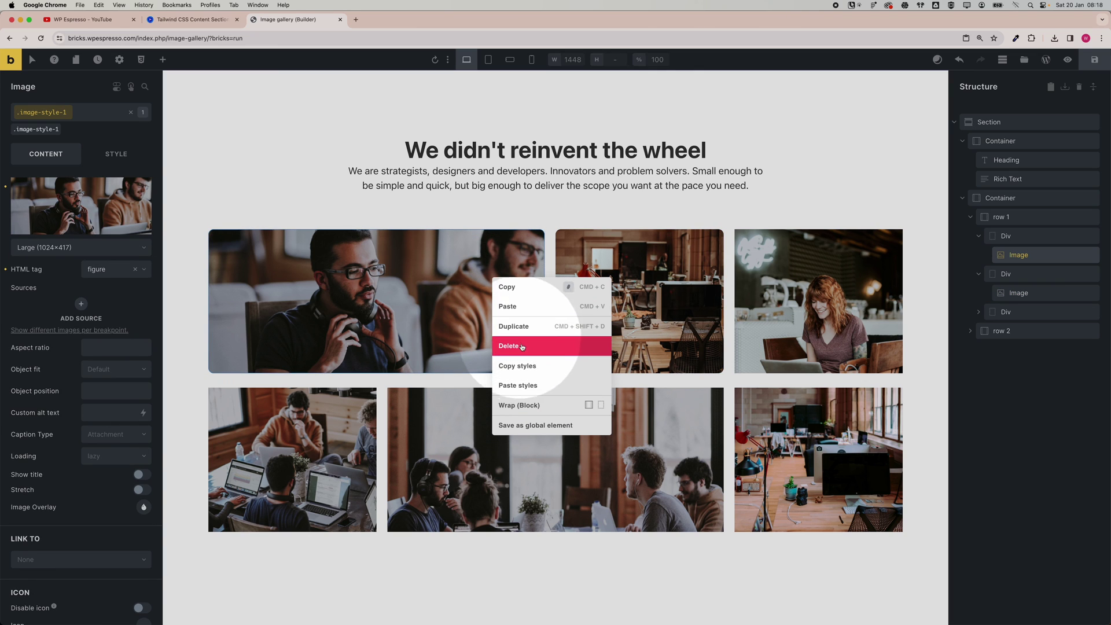
{"action": "left_click", "coordinate": [518, 366]}
{"action": "left_click", "coordinate": [521, 417]}
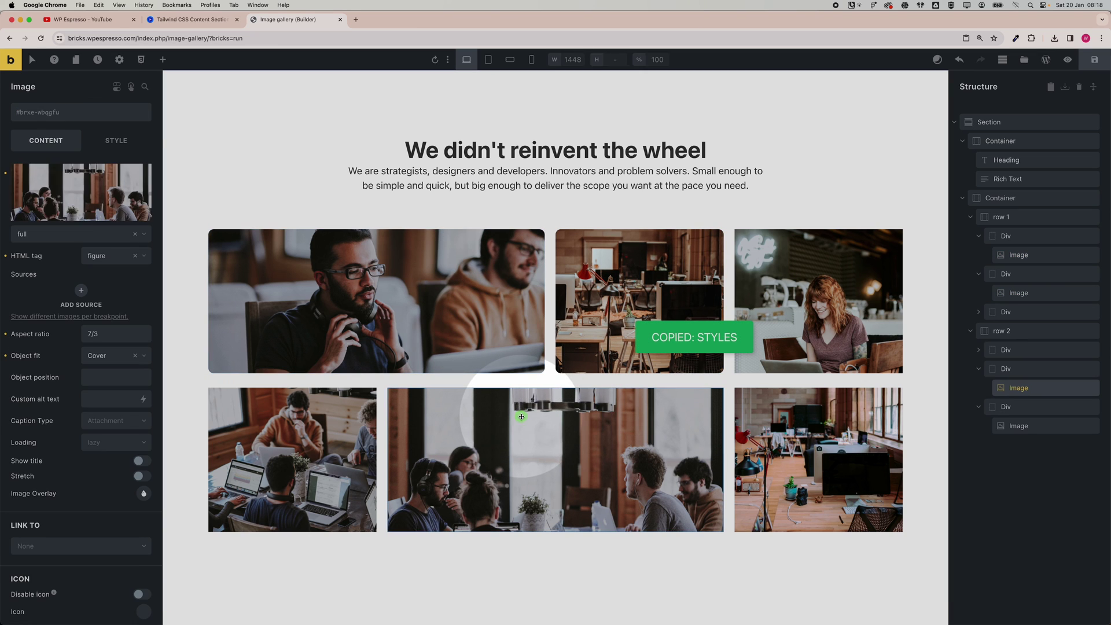
{"action": "right_click", "coordinate": [521, 417]}
{"action": "left_click", "coordinate": [576, 517]}
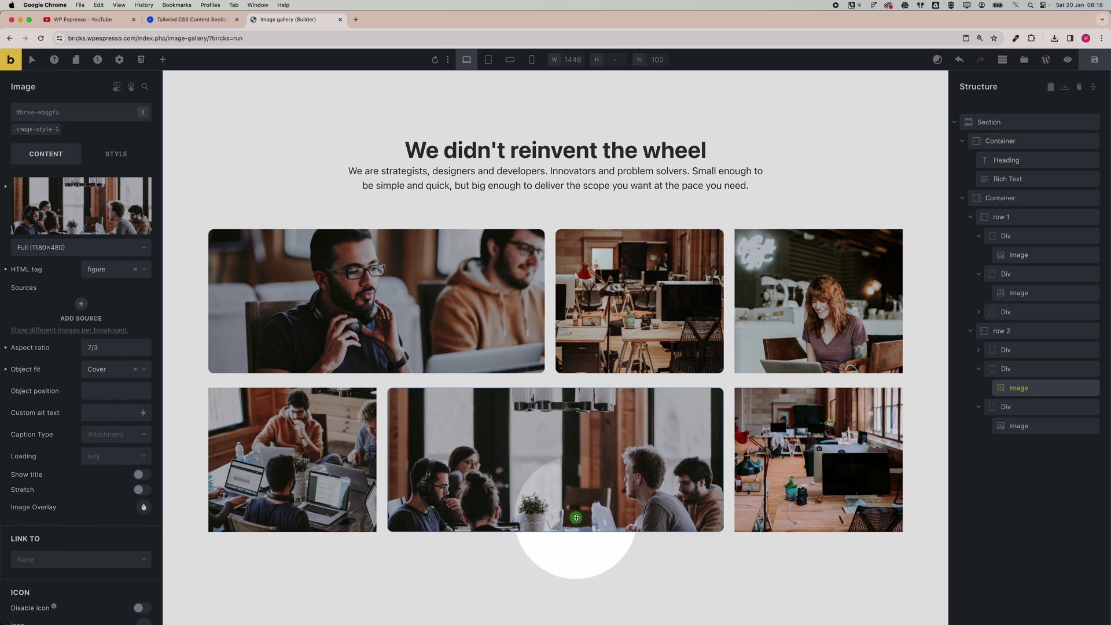
Step: Copy the styles of the second image in row 1 and paste them onto the third image in that row
{"action": "left_click", "coordinate": [623, 283]}
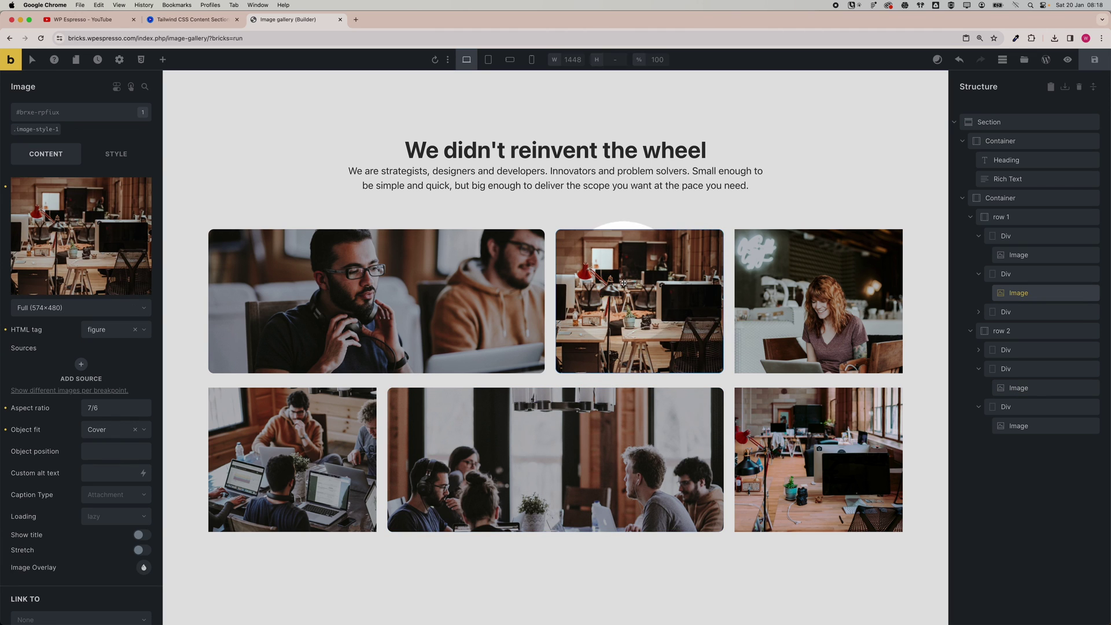
{"action": "right_click", "coordinate": [623, 283]}
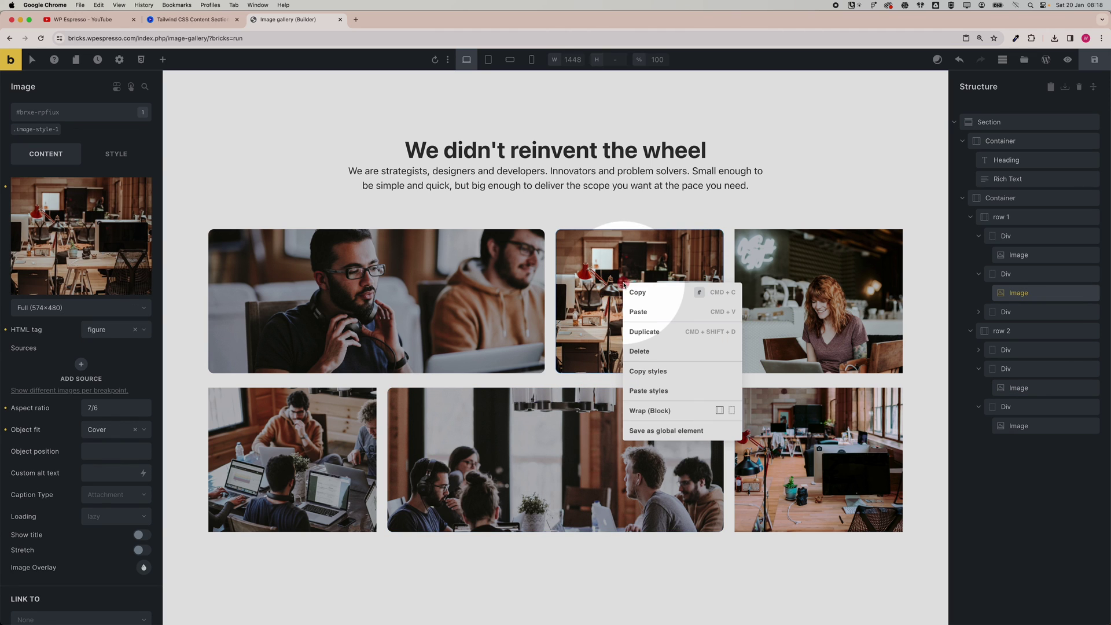
{"action": "left_click", "coordinate": [648, 371]}
{"action": "left_click", "coordinate": [818, 294]}
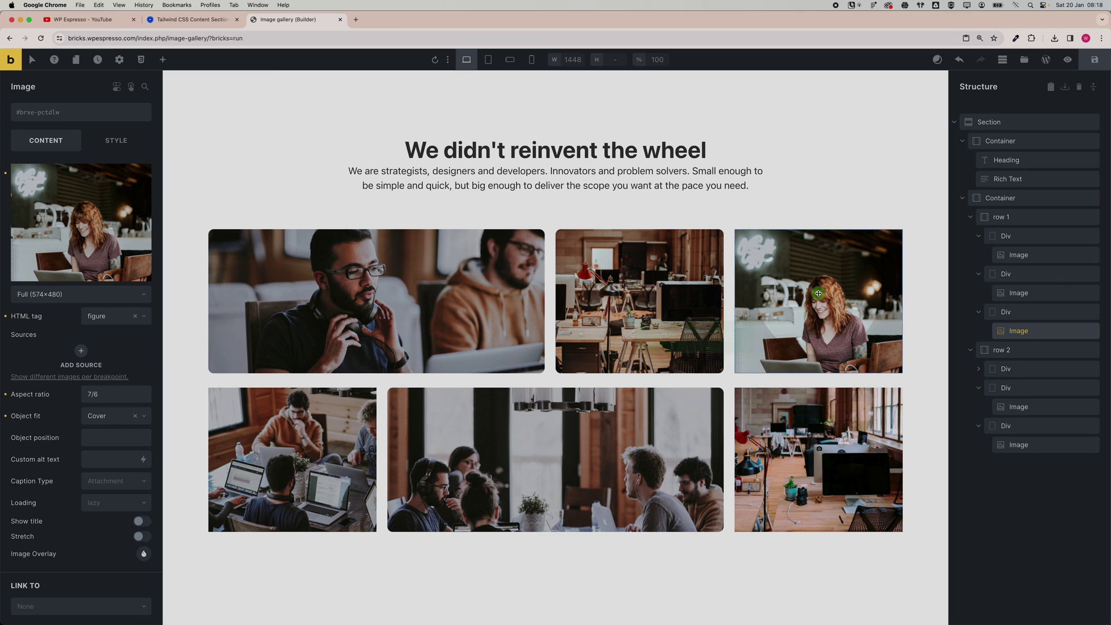
{"action": "right_click", "coordinate": [818, 293]}
{"action": "left_click", "coordinate": [848, 395]}
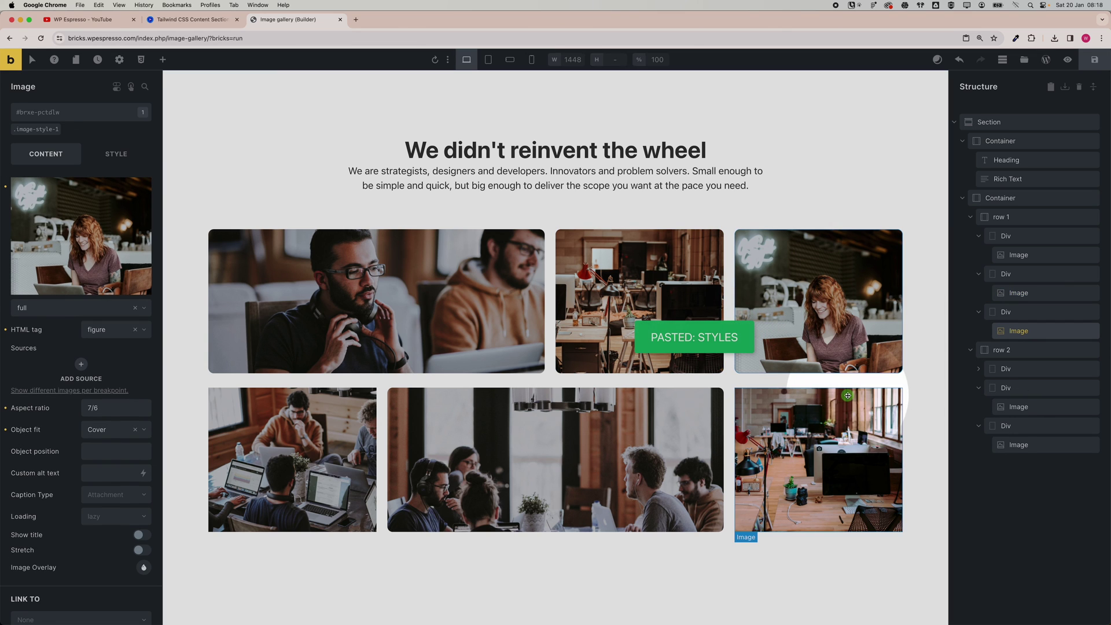
Step: Paste the copied image styles onto the first and third images in row 2
{"action": "left_click", "coordinate": [283, 416]}
{"action": "right_click", "coordinate": [335, 425]}
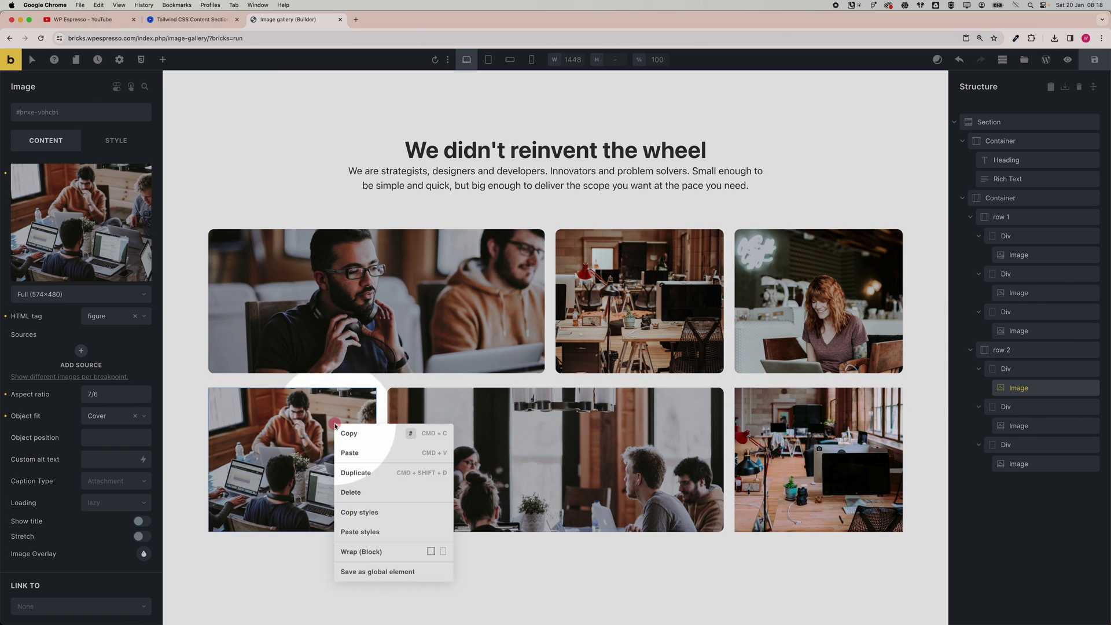
{"action": "left_click", "coordinate": [360, 531]}
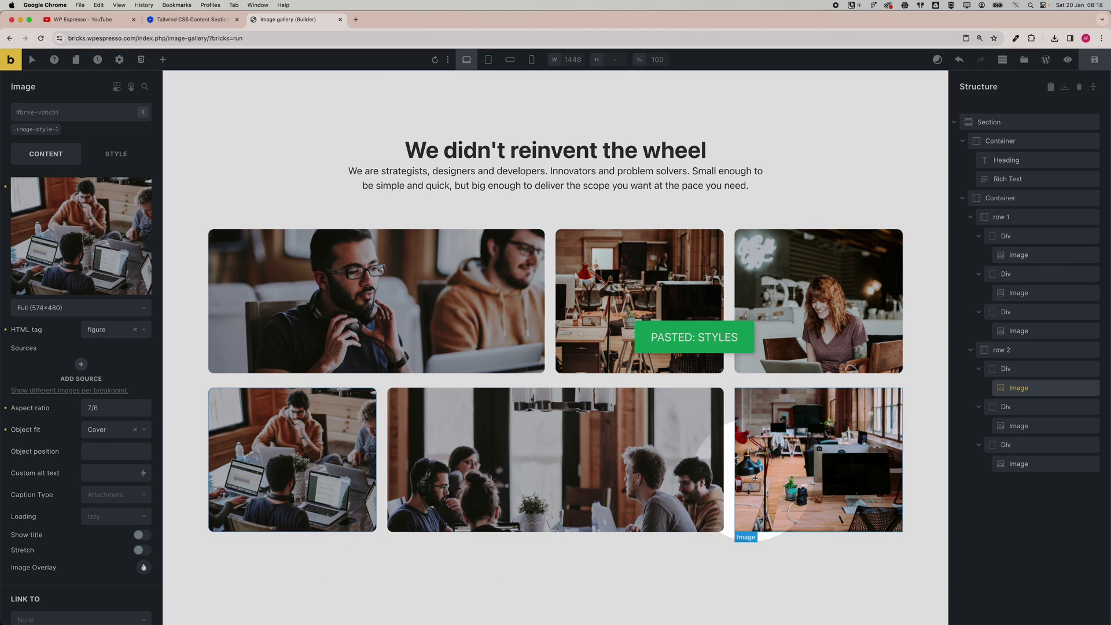
{"action": "left_click", "coordinate": [791, 454]}
{"action": "right_click", "coordinate": [792, 453]}
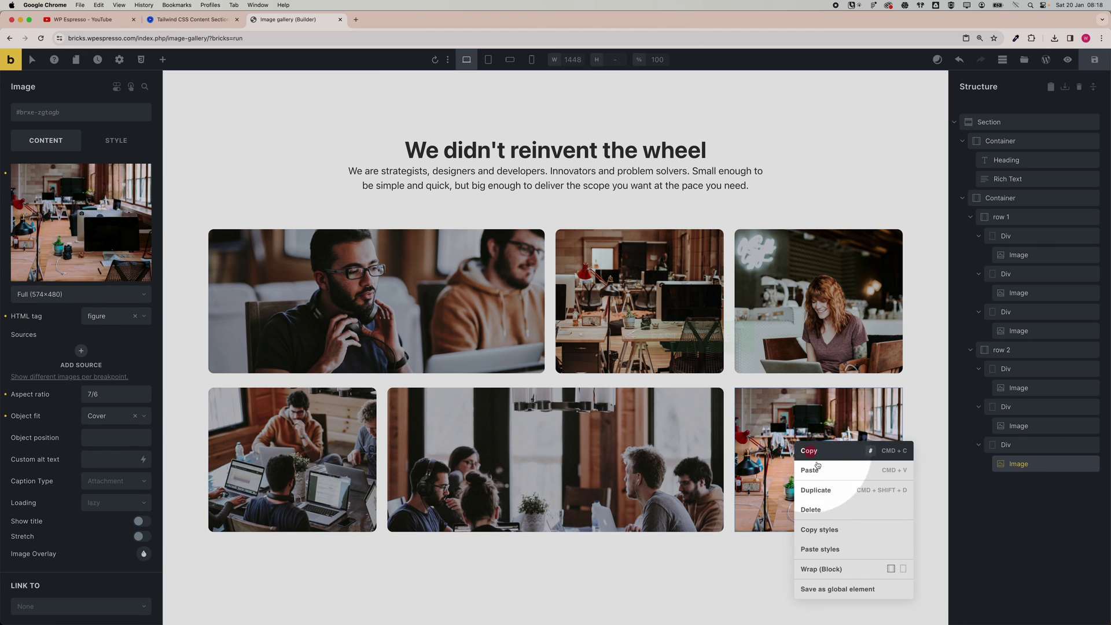
{"action": "left_click", "coordinate": [831, 547]}
Step: Check the gallery section's layout at the desktop, tablet portrait, mobile landscape and mobile portrait breakpoints
{"action": "left_click", "coordinate": [639, 218]}
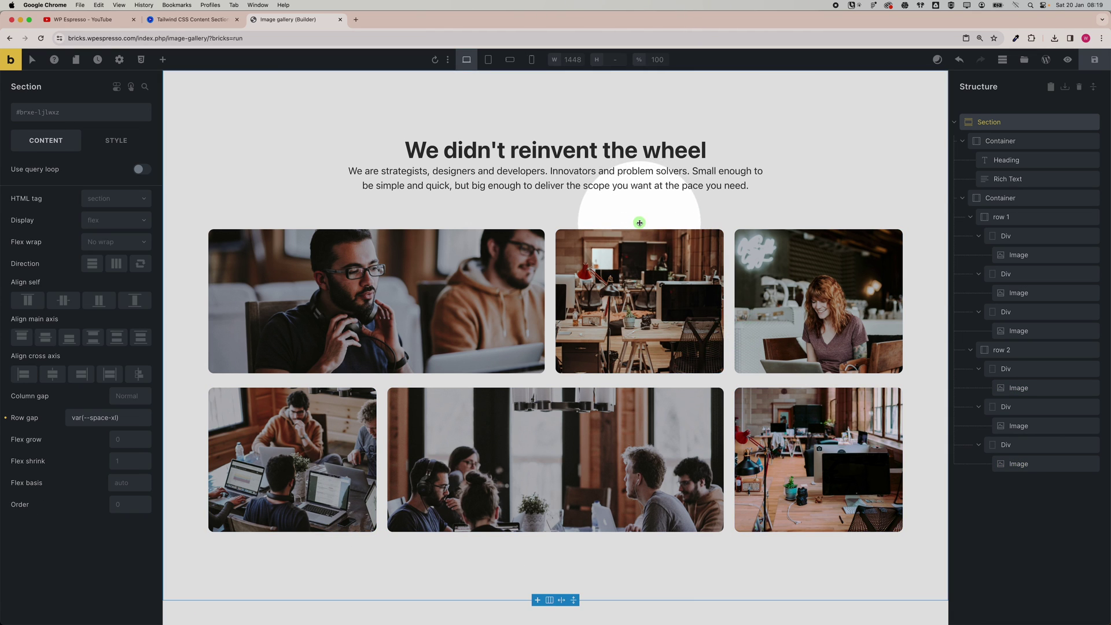
{"action": "left_click", "coordinate": [528, 60]}
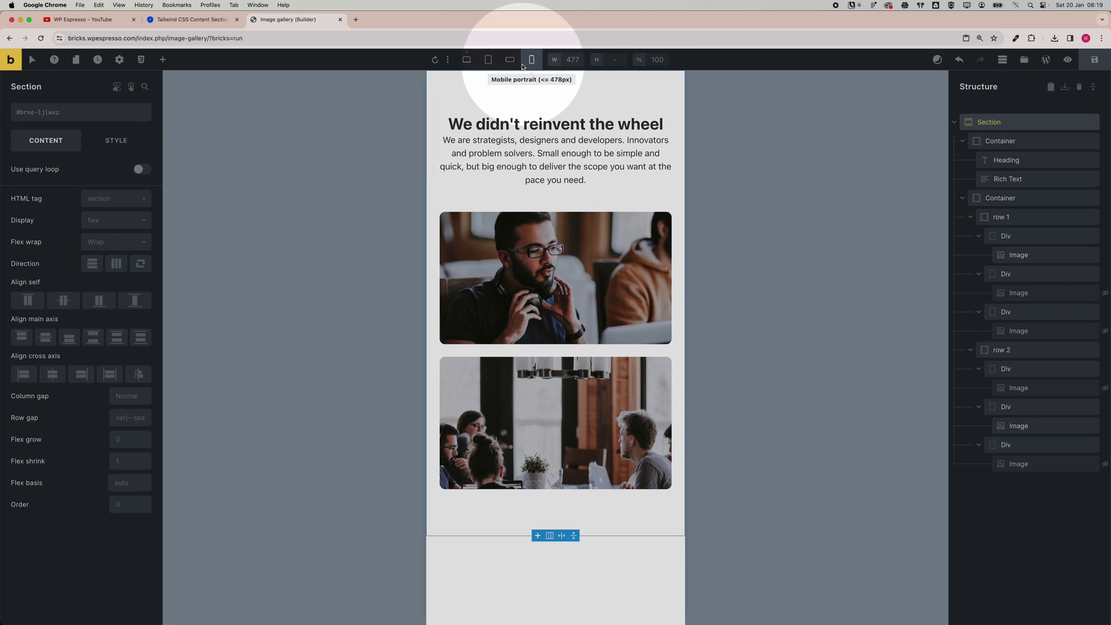
{"action": "left_click", "coordinate": [511, 61]}
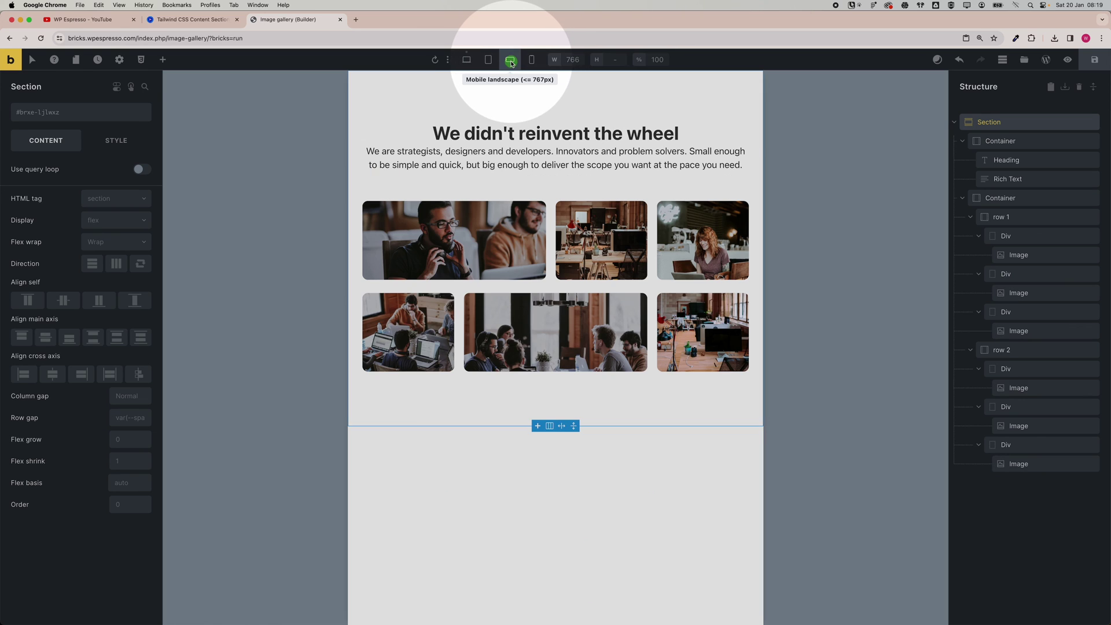
{"action": "left_click", "coordinate": [487, 60]}
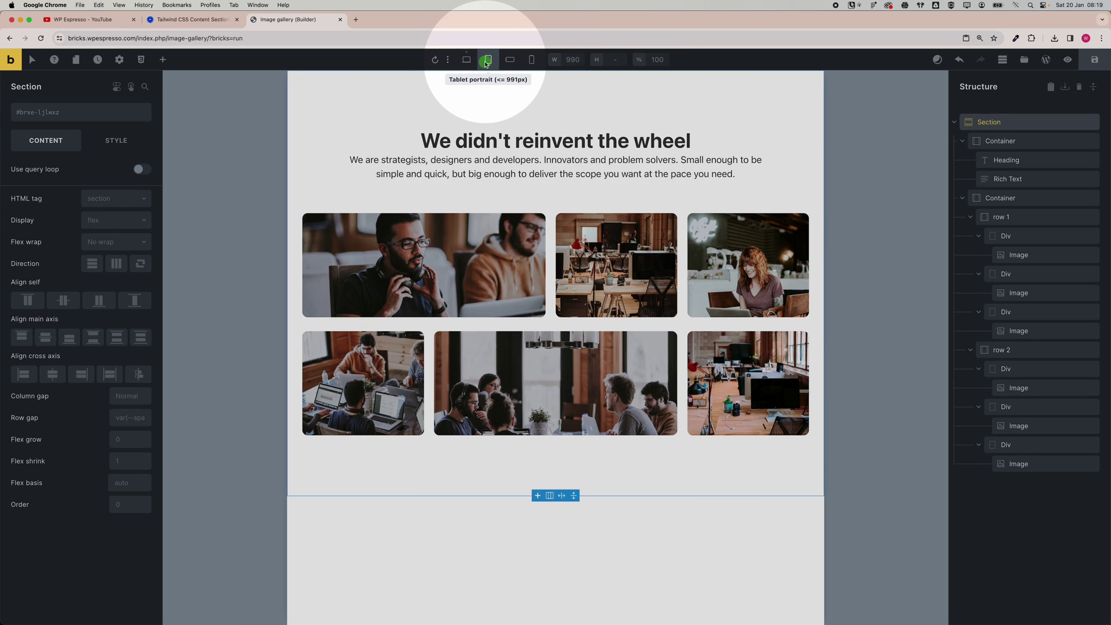
{"action": "left_click", "coordinate": [467, 60]}
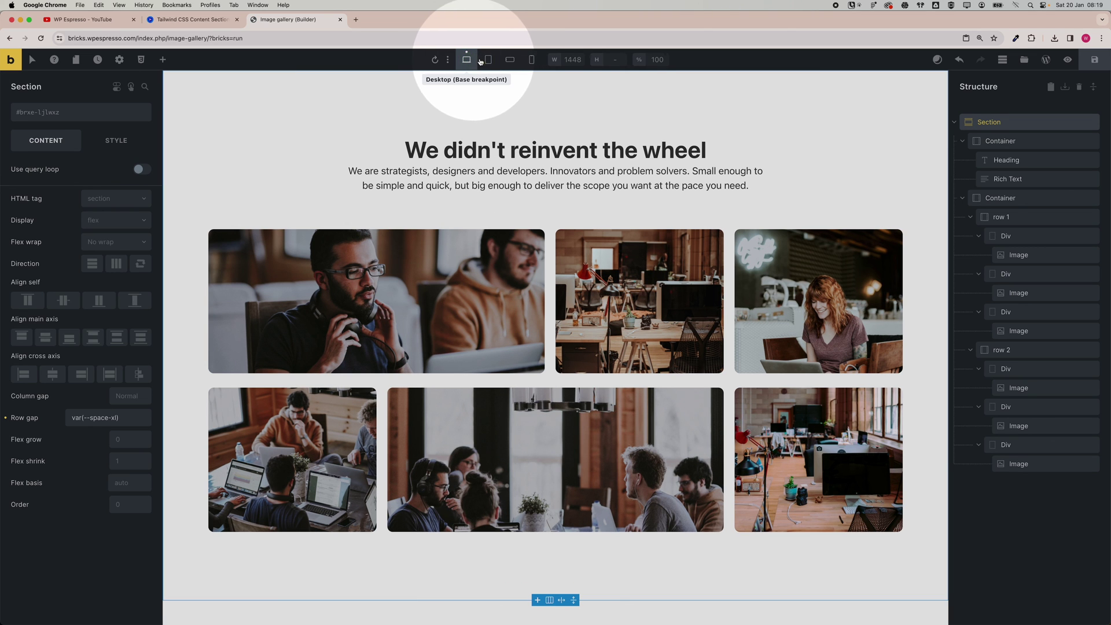
{"action": "left_click", "coordinate": [488, 60]}
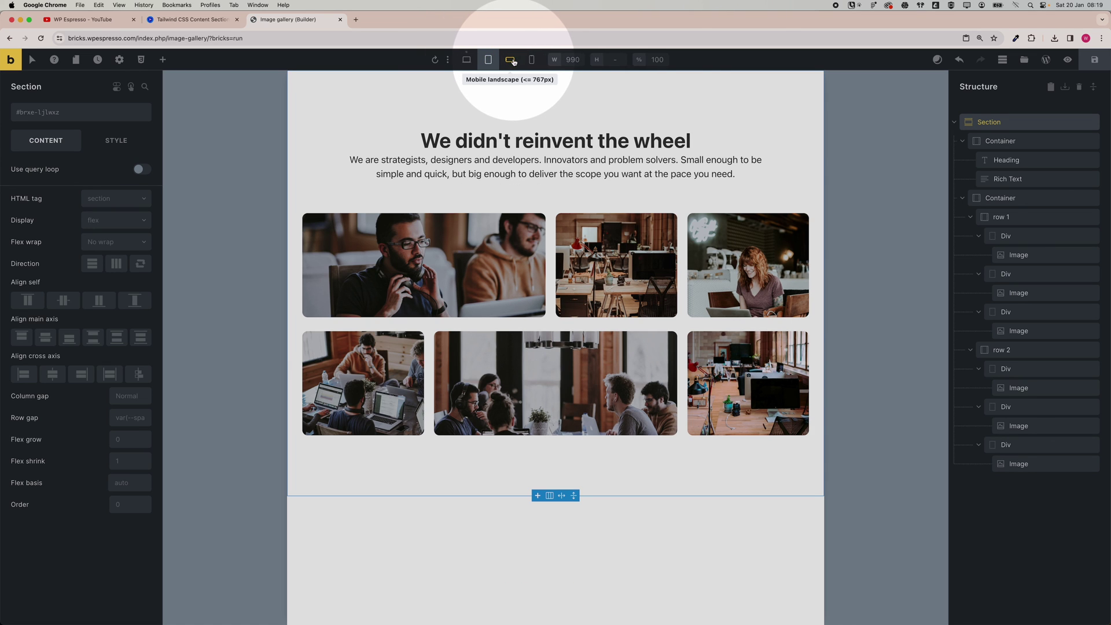
{"action": "left_click", "coordinate": [512, 60]}
{"action": "left_click", "coordinate": [531, 60]}
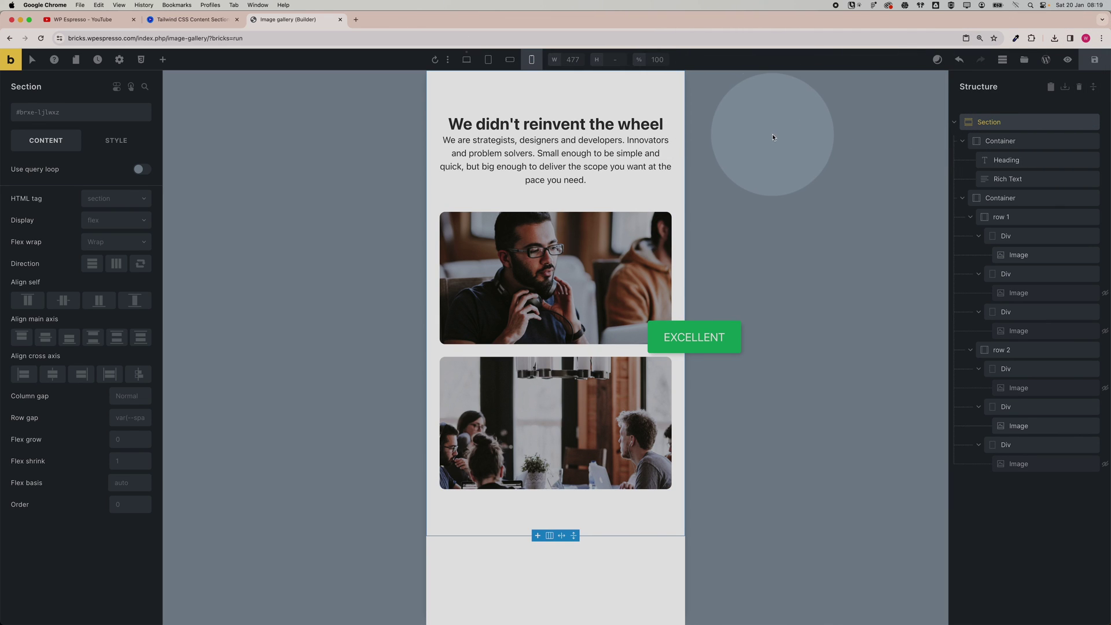
Step: Return to the desktop breakpoint and preview the finished gallery page without the builder interface
{"action": "left_click", "coordinate": [1067, 61]}
{"action": "left_click", "coordinate": [1061, 68]}
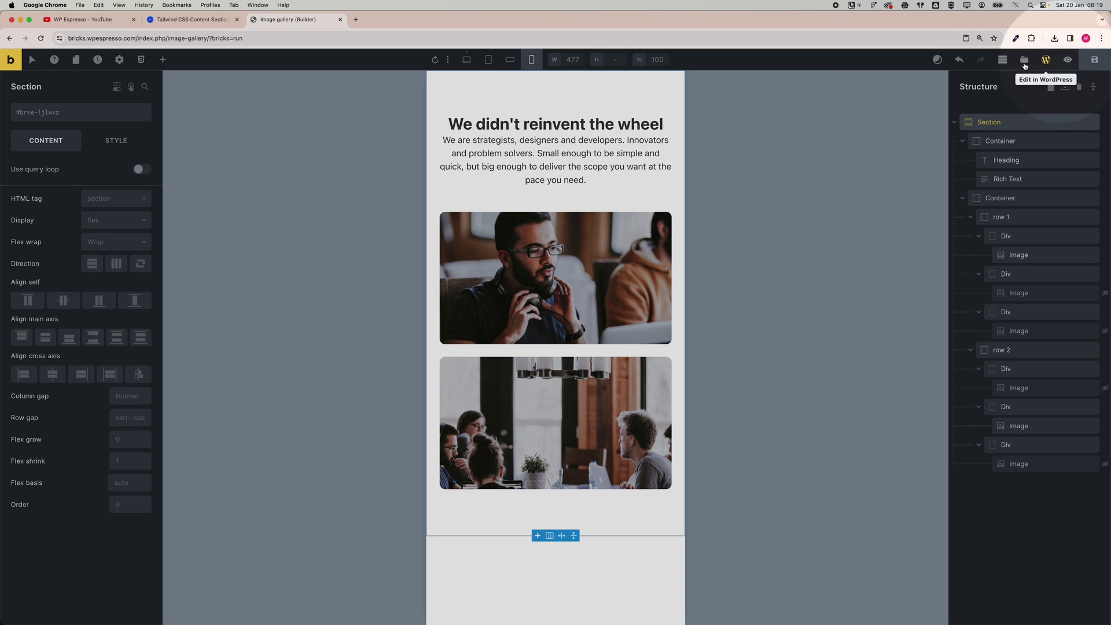
{"action": "left_click", "coordinate": [466, 59]}
{"action": "left_click", "coordinate": [1067, 60]}
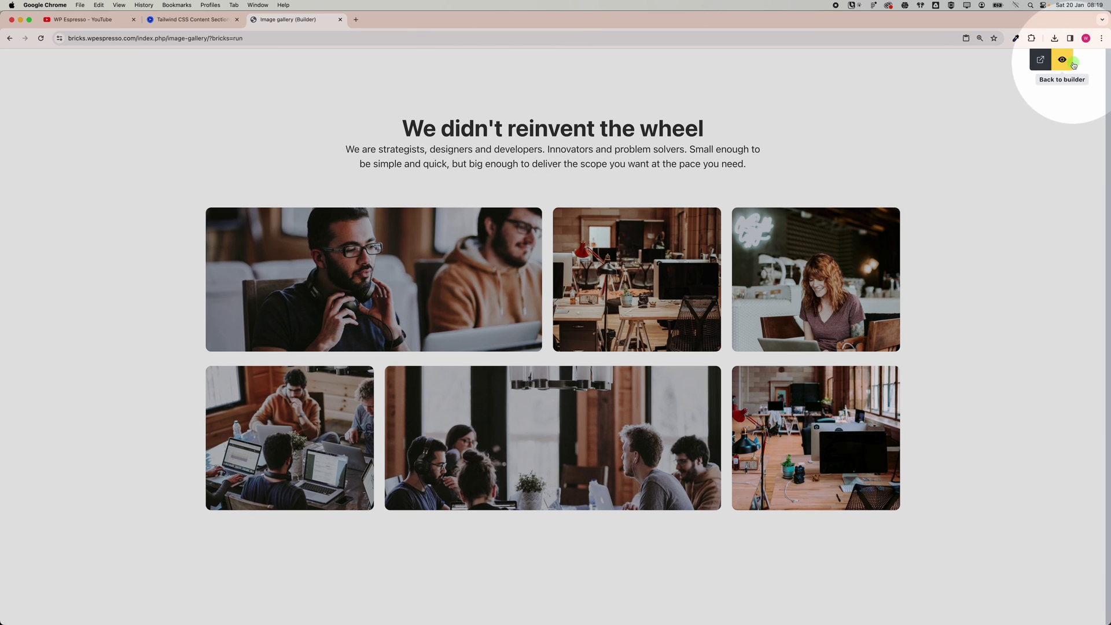